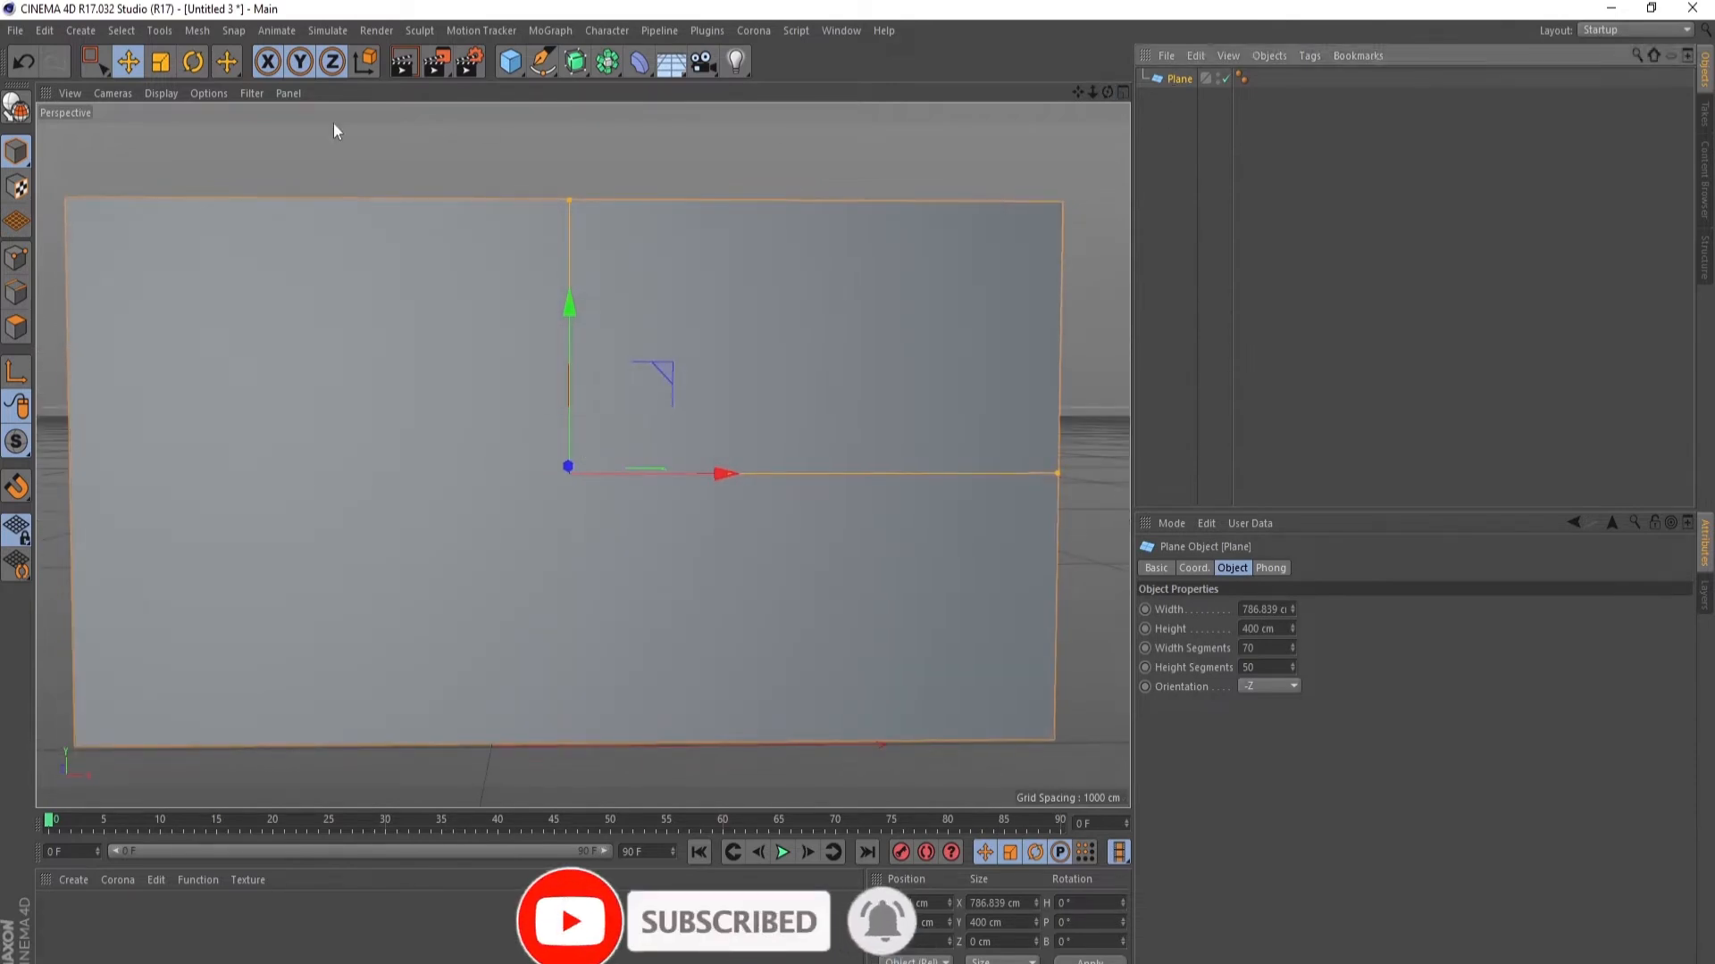
# - Make the plane editable and delete all points of its right half, keeping only the left half
pyautogui.click(18, 118)
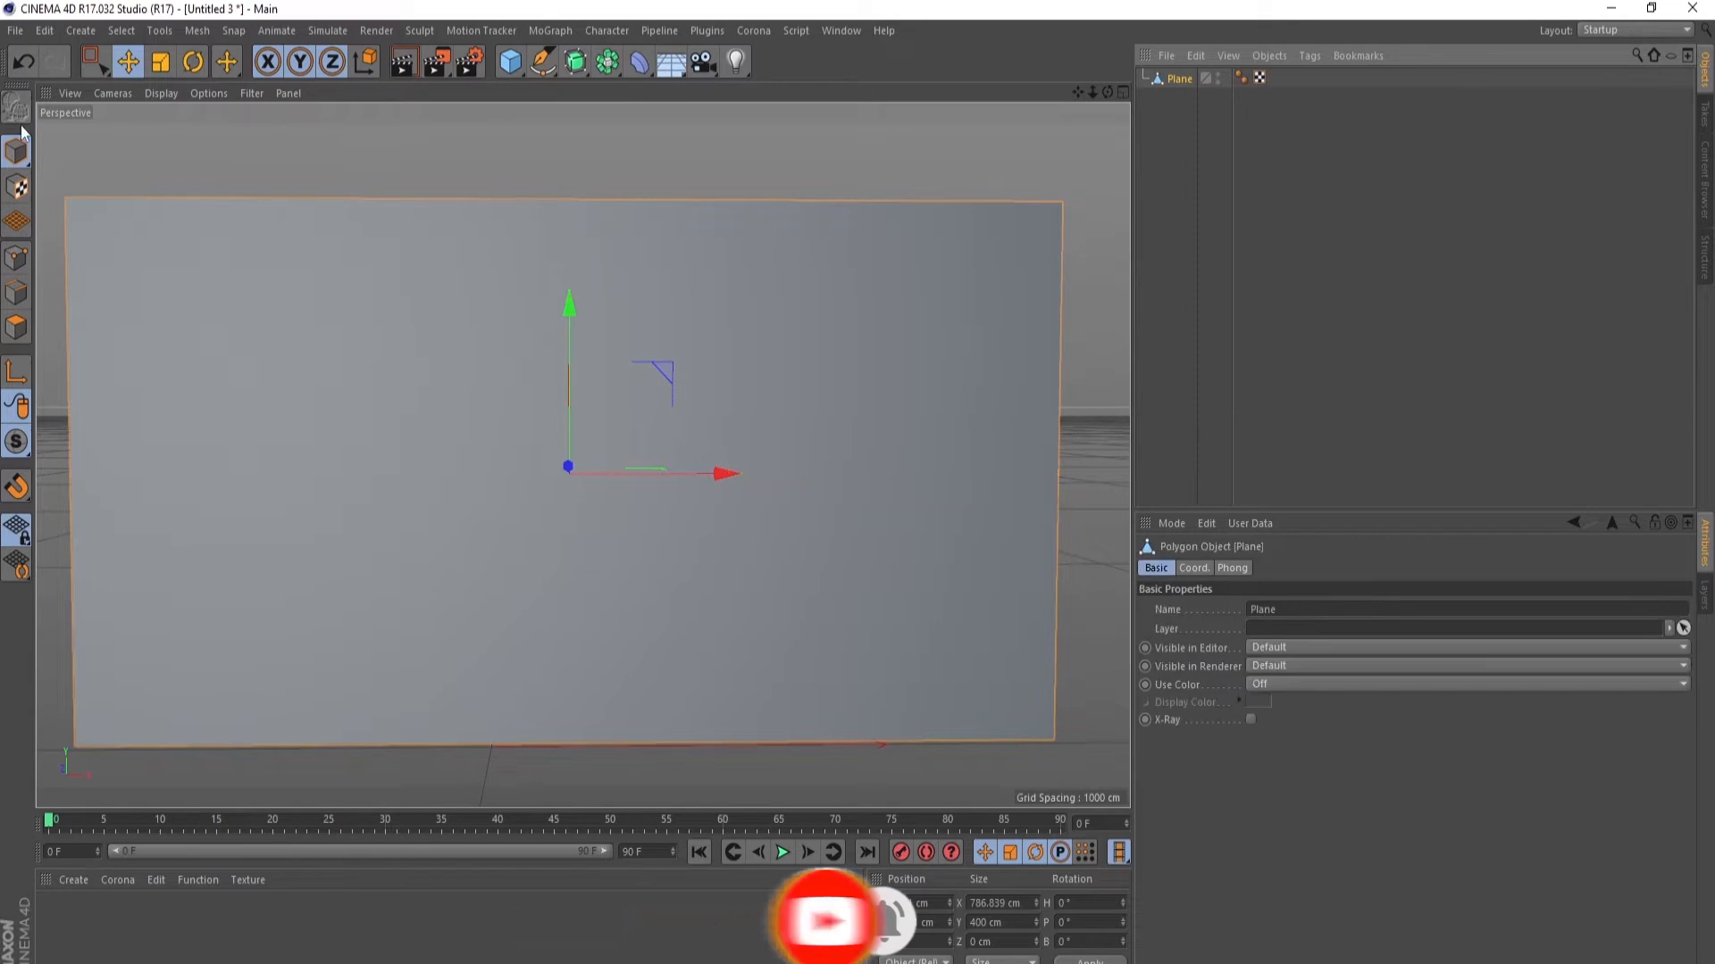
pyautogui.click(16, 258)
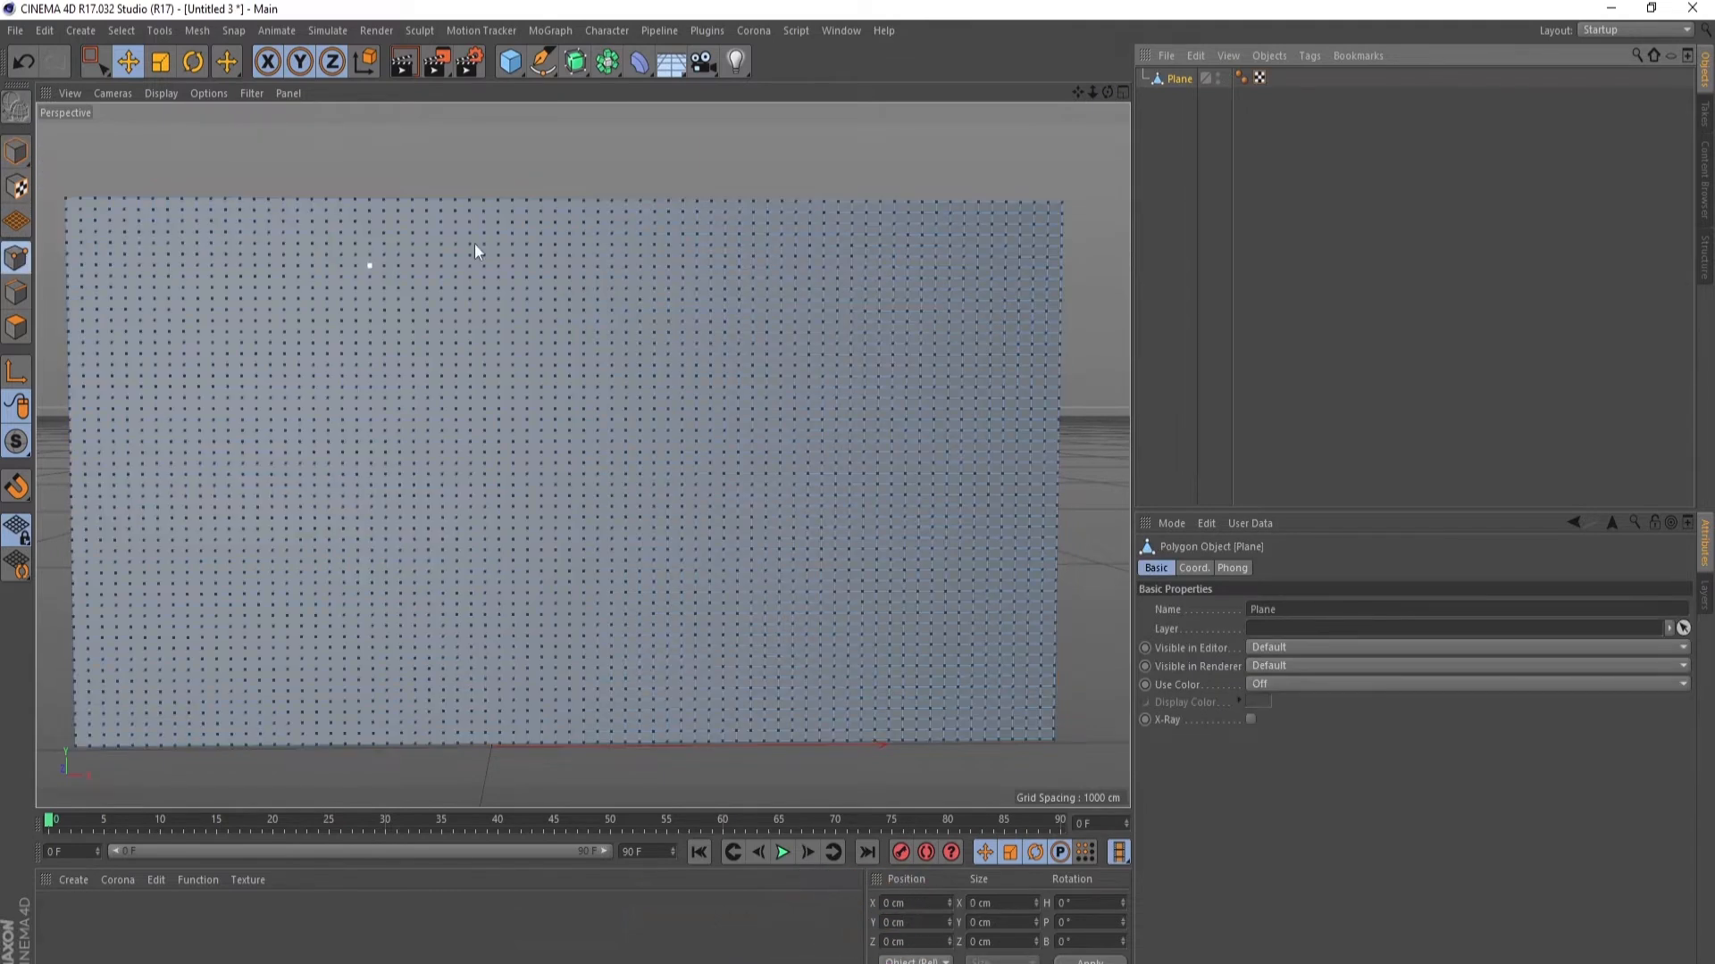
pyautogui.click(94, 60)
pyautogui.moveTo(1085, 163); pyautogui.dragTo(564, 808)
pyautogui.press('Delete')
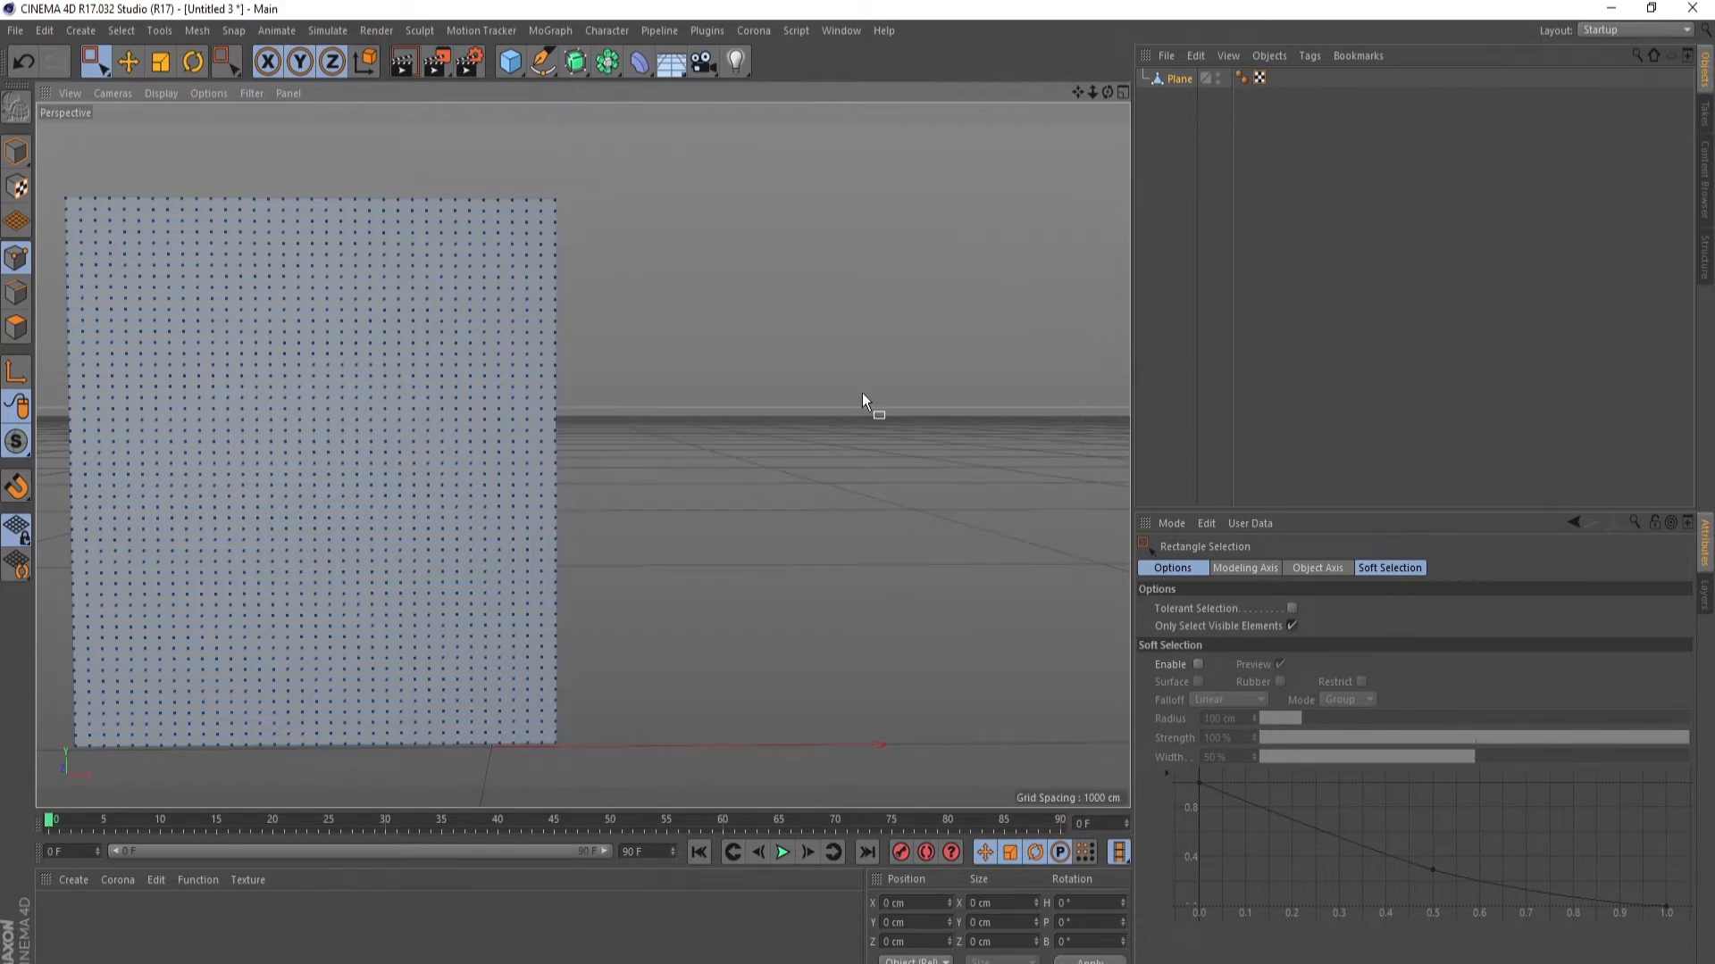
# - Add a cube and shape it into a flat slab about 799 × 33 × 200 cm, placed just under the plane
pyautogui.click(1173, 80)
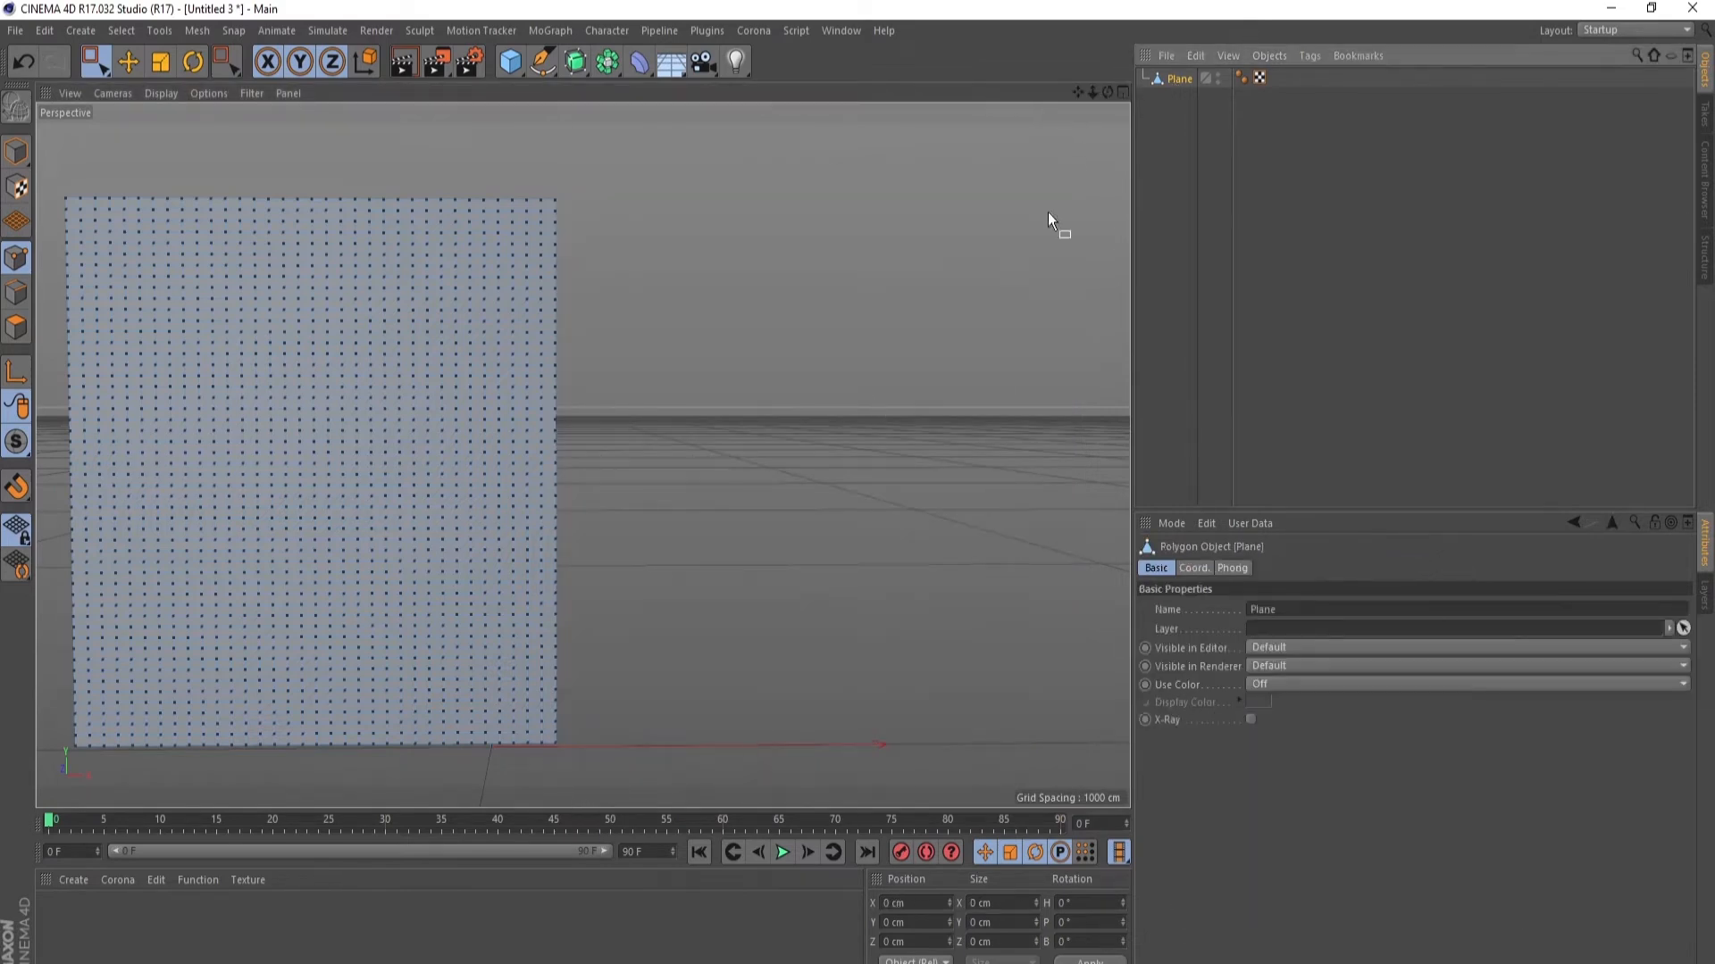
pyautogui.click(510, 61)
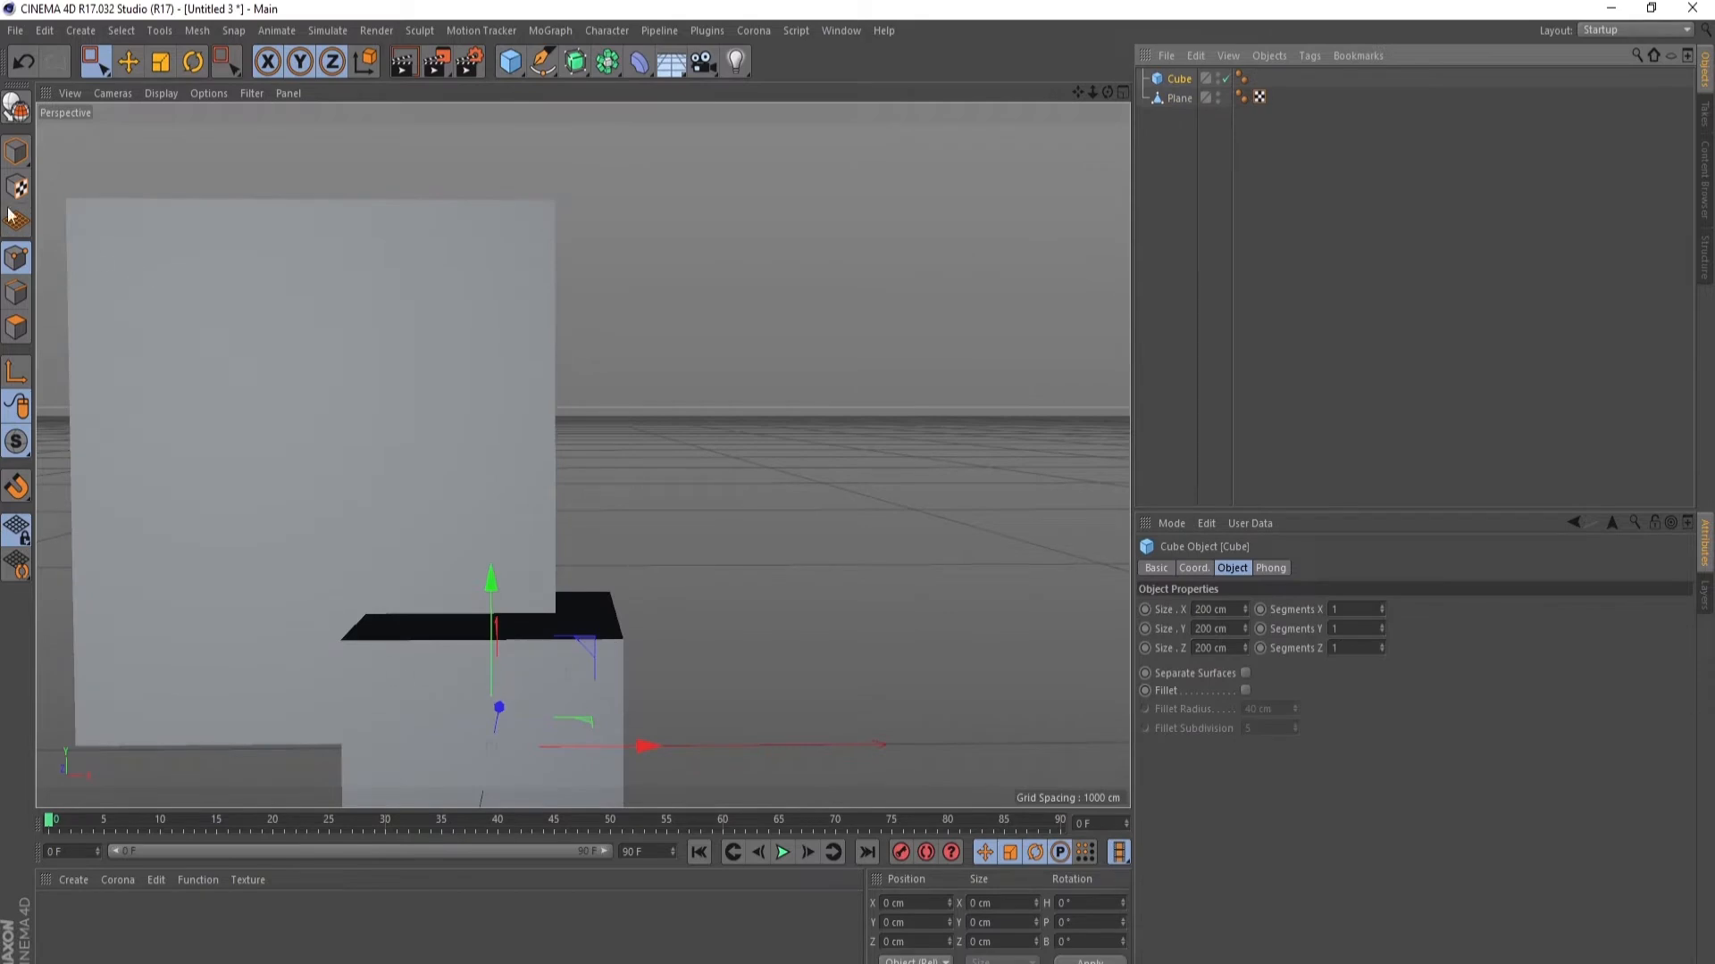
pyautogui.click(16, 152)
pyautogui.click(128, 61)
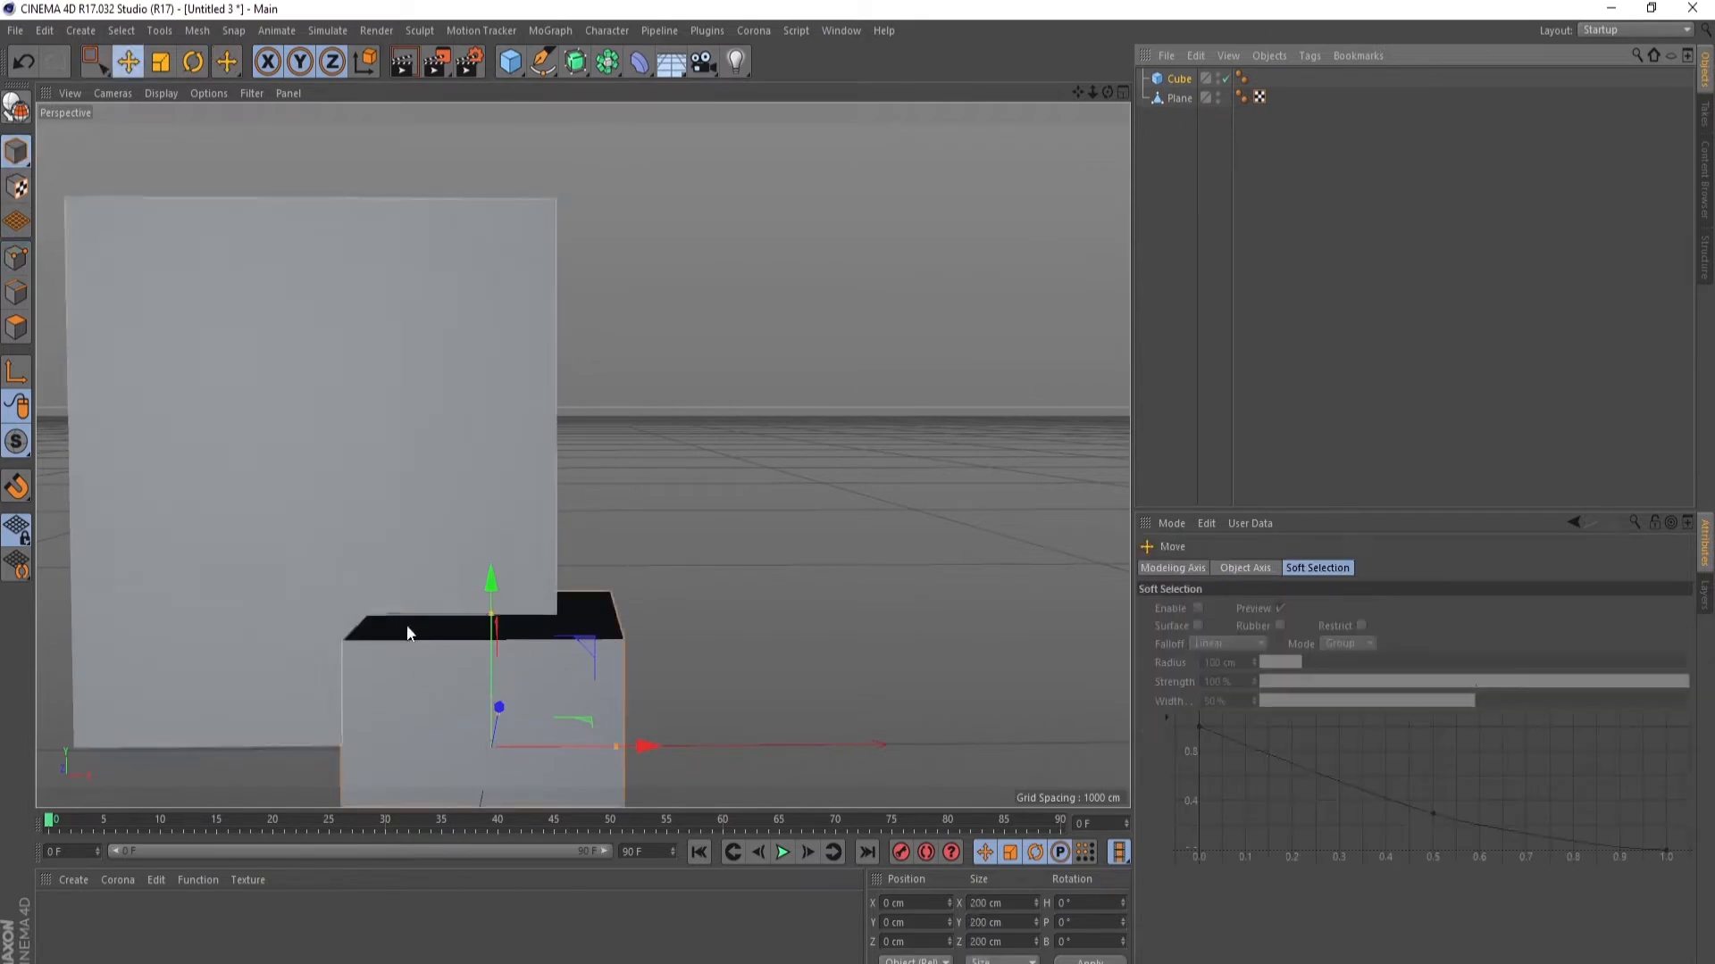
pyautogui.moveTo(491, 615); pyautogui.dragTo(491, 722)
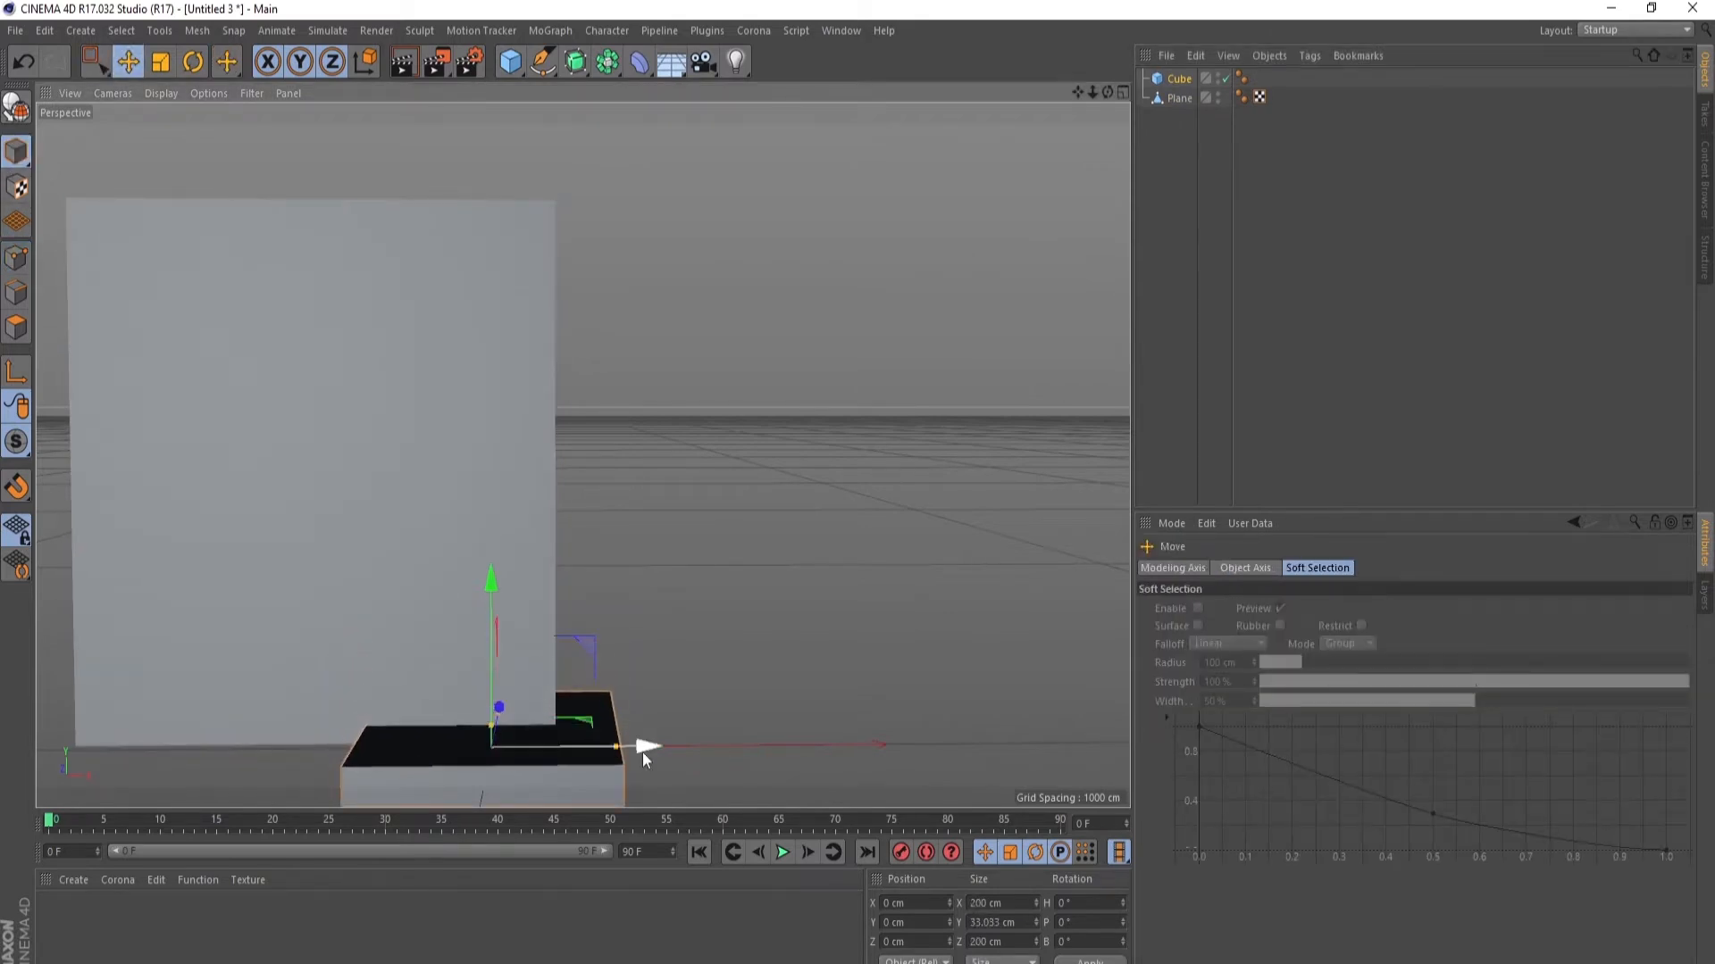
pyautogui.moveTo(625, 753); pyautogui.dragTo(676, 752)
pyautogui.moveTo(532, 592); pyautogui.dragTo(539, 628)
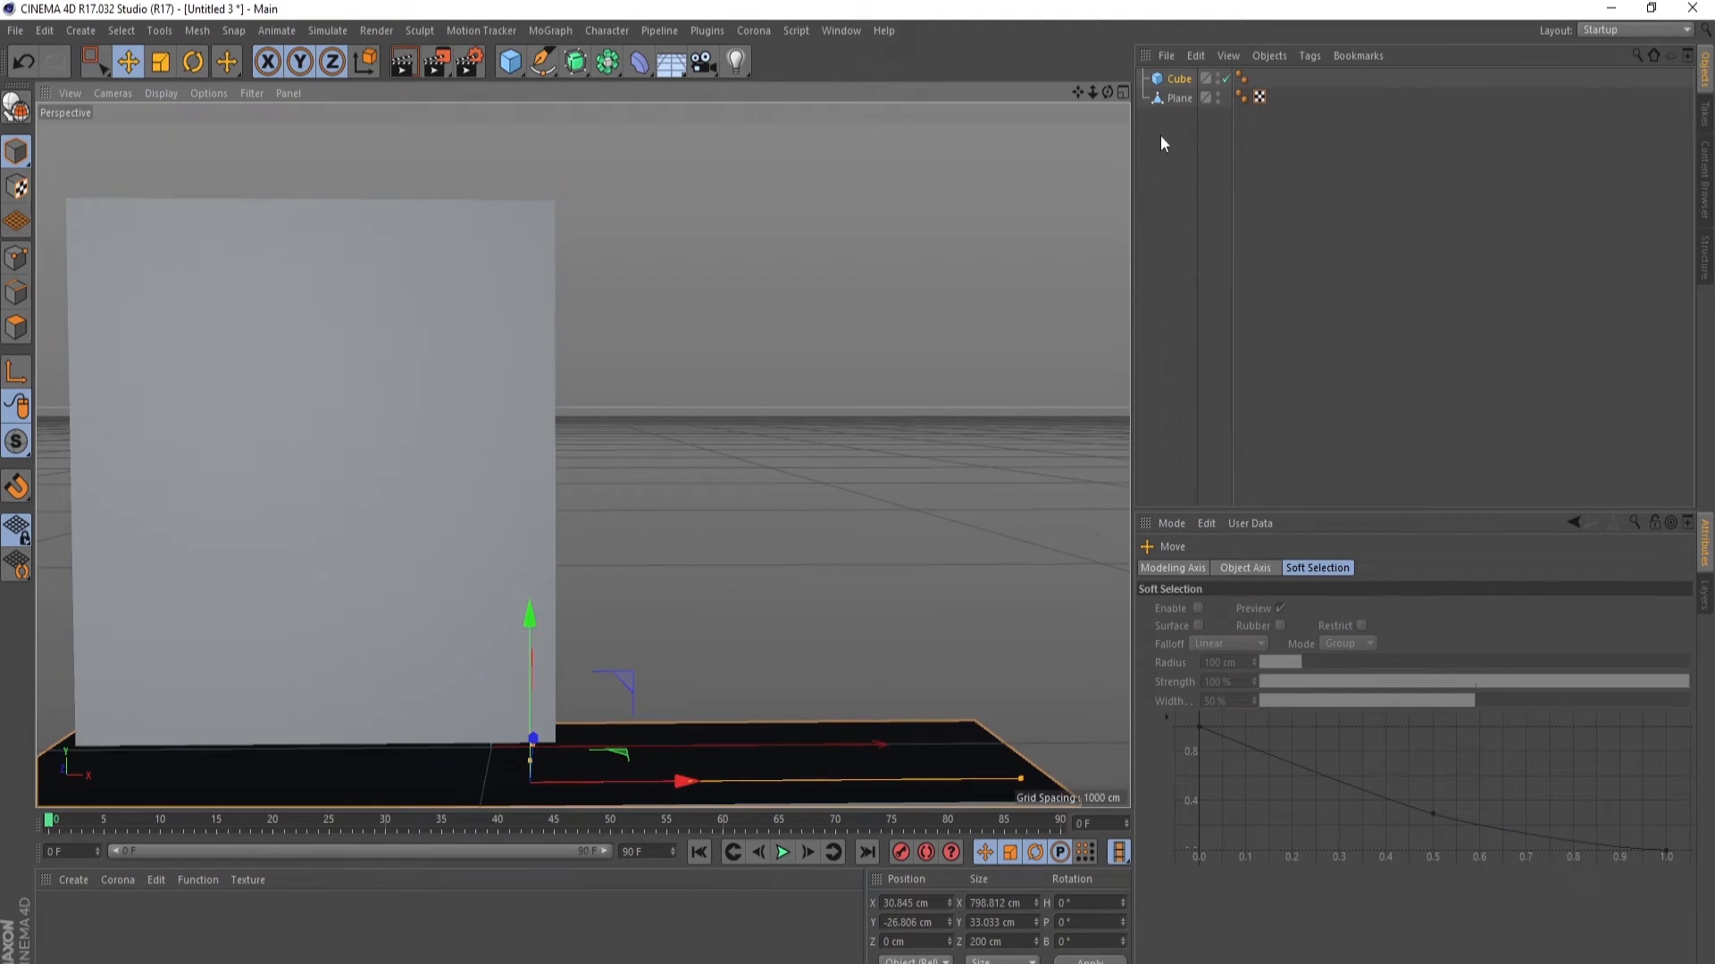
# - Rename the plane as Curtain and add a Cloth simulation tag to it
pyautogui.doubleClick(1177, 98)
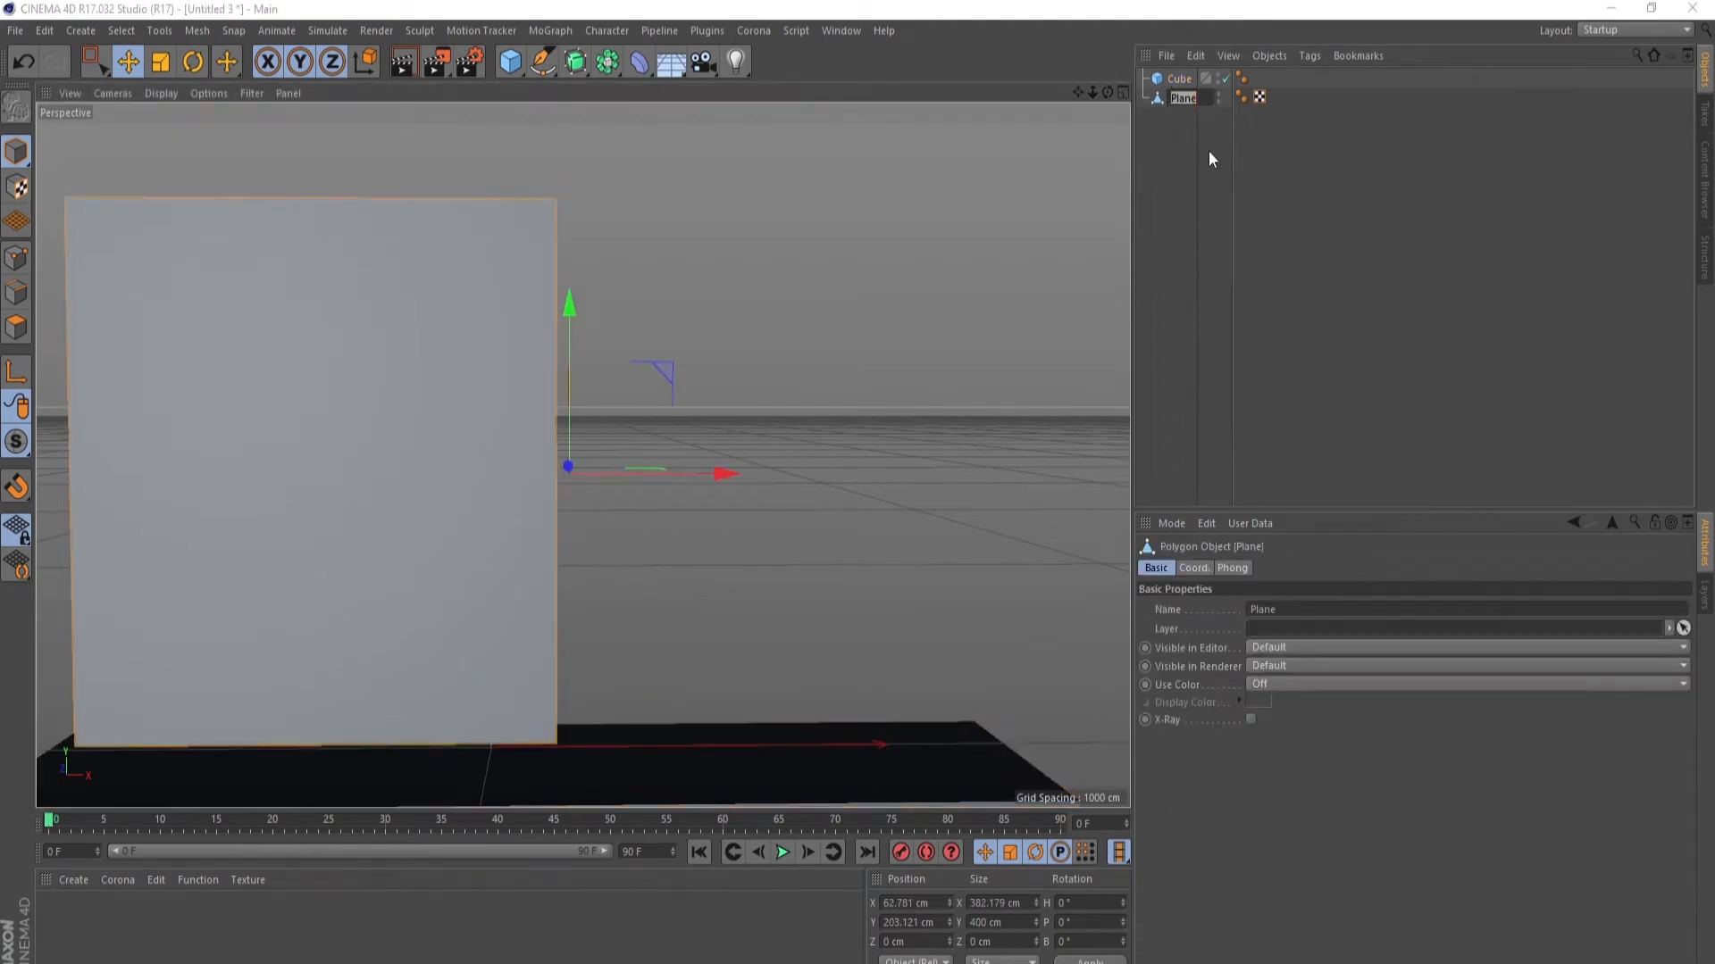
pyautogui.write('curtain')
pyautogui.press('Return')
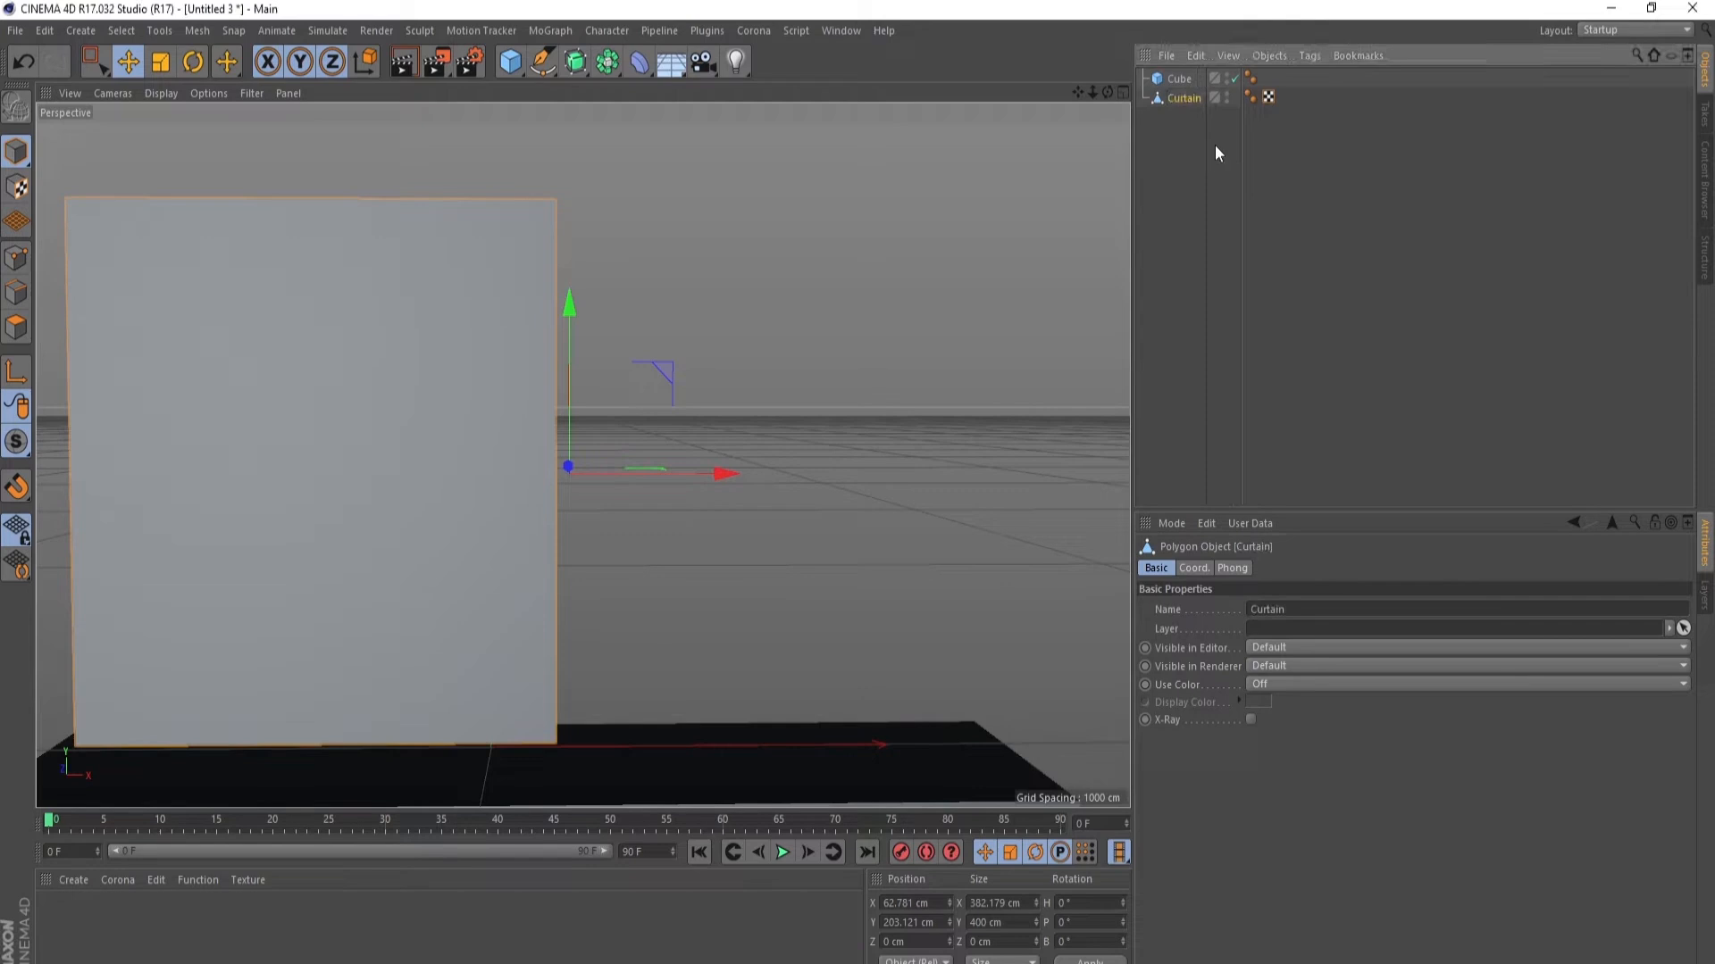
pyautogui.rightClick(1182, 98)
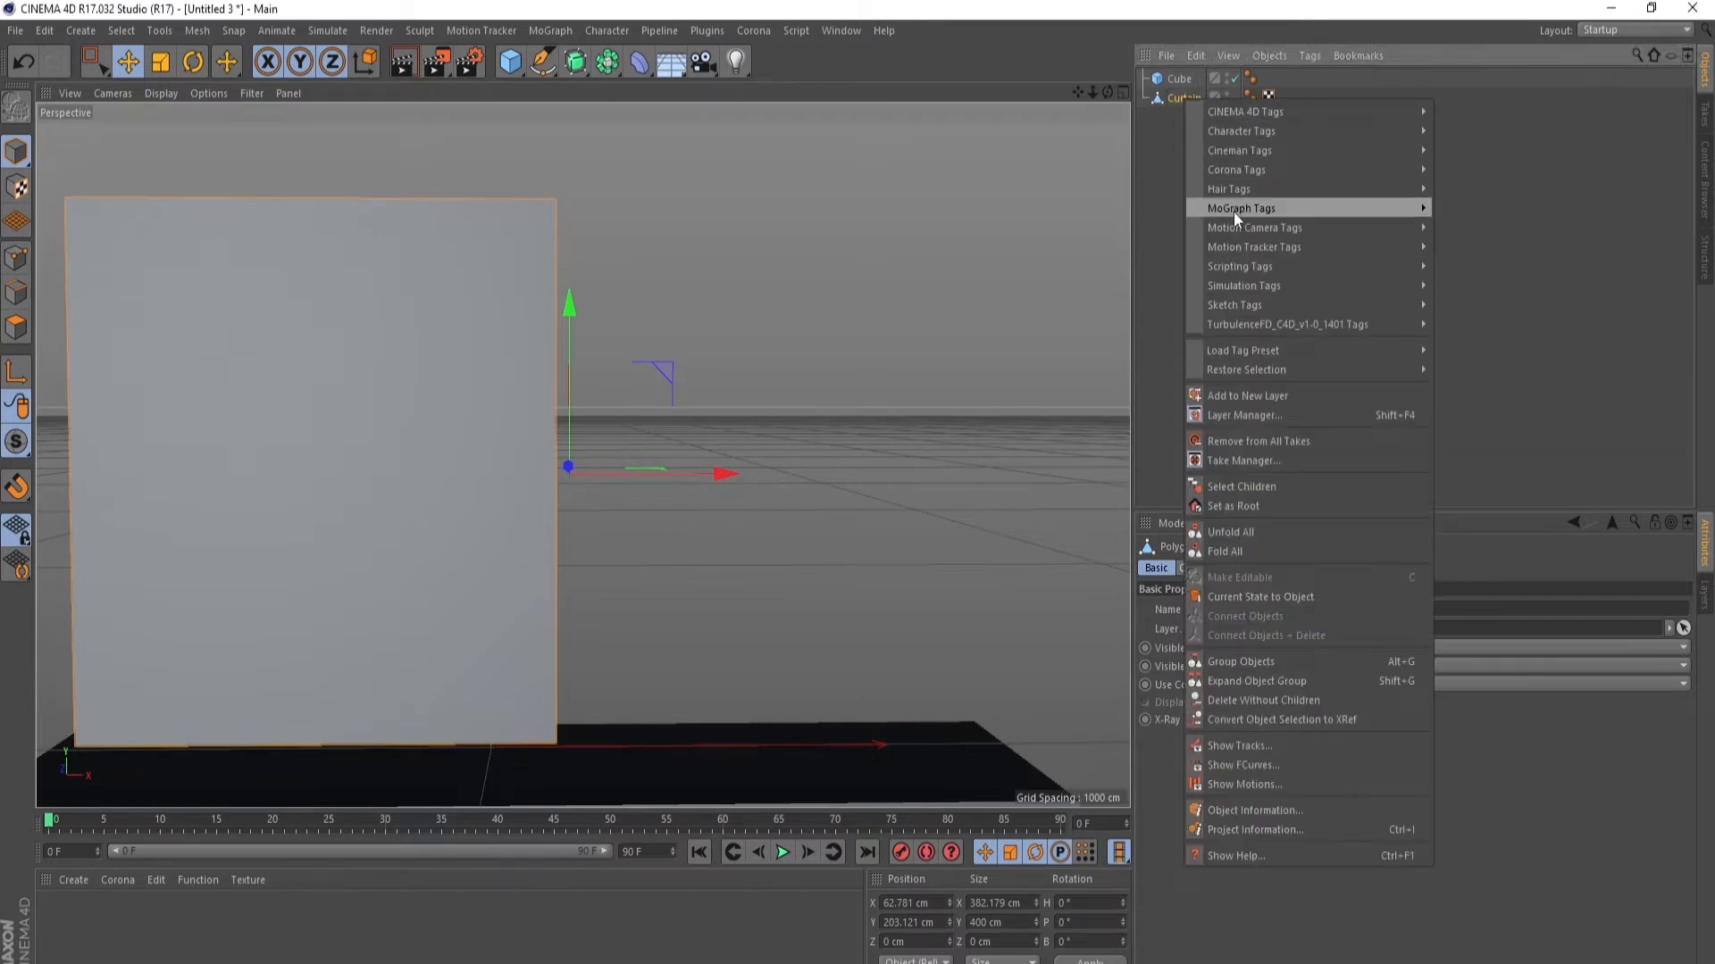
pyautogui.moveTo(1254, 281)
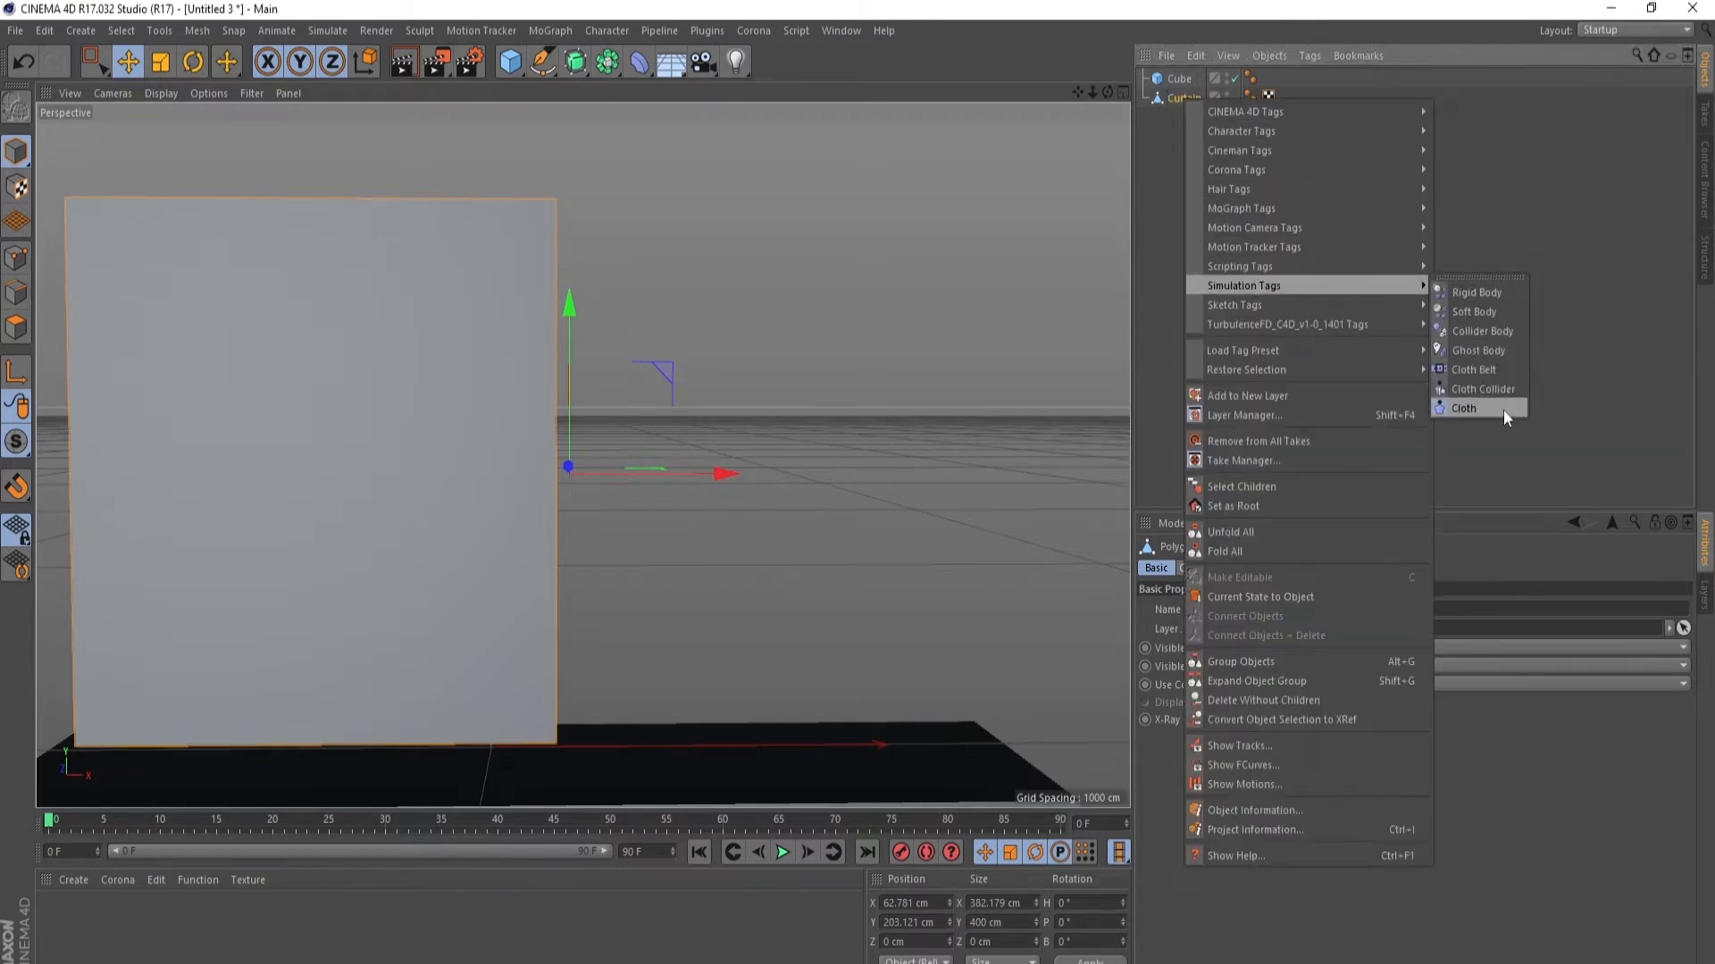
pyautogui.click(1464, 408)
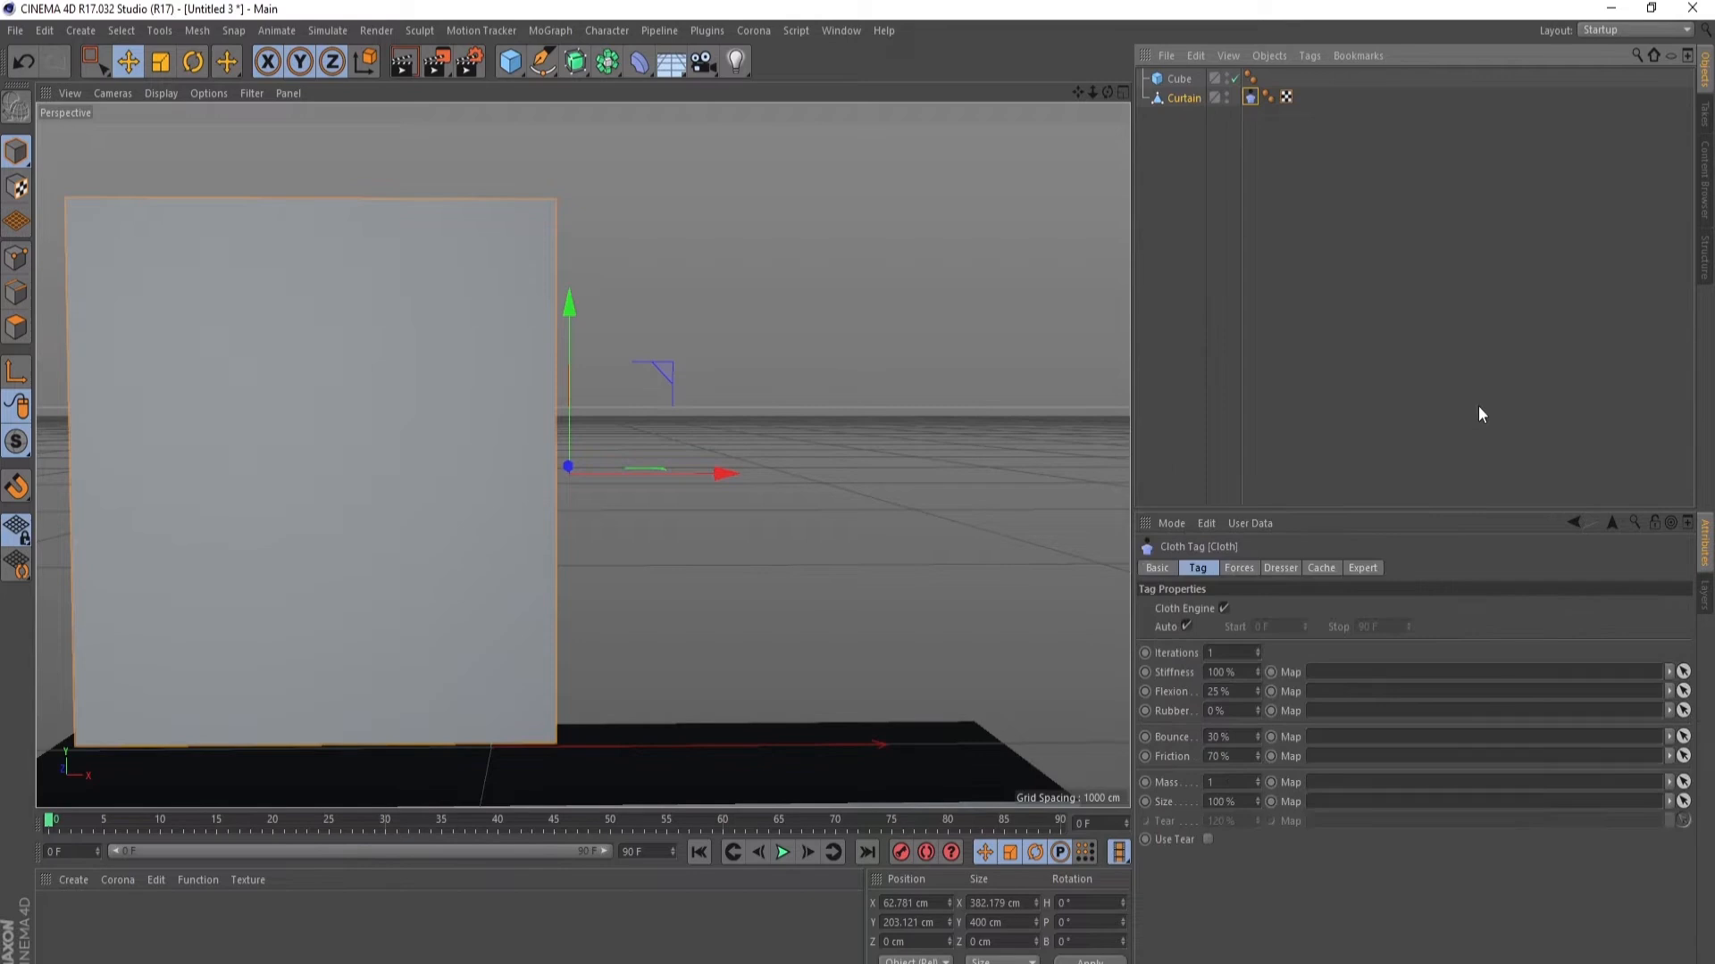
# - Play the cloth simulation on the Curtain and return to frame 0
pyautogui.click(1185, 100)
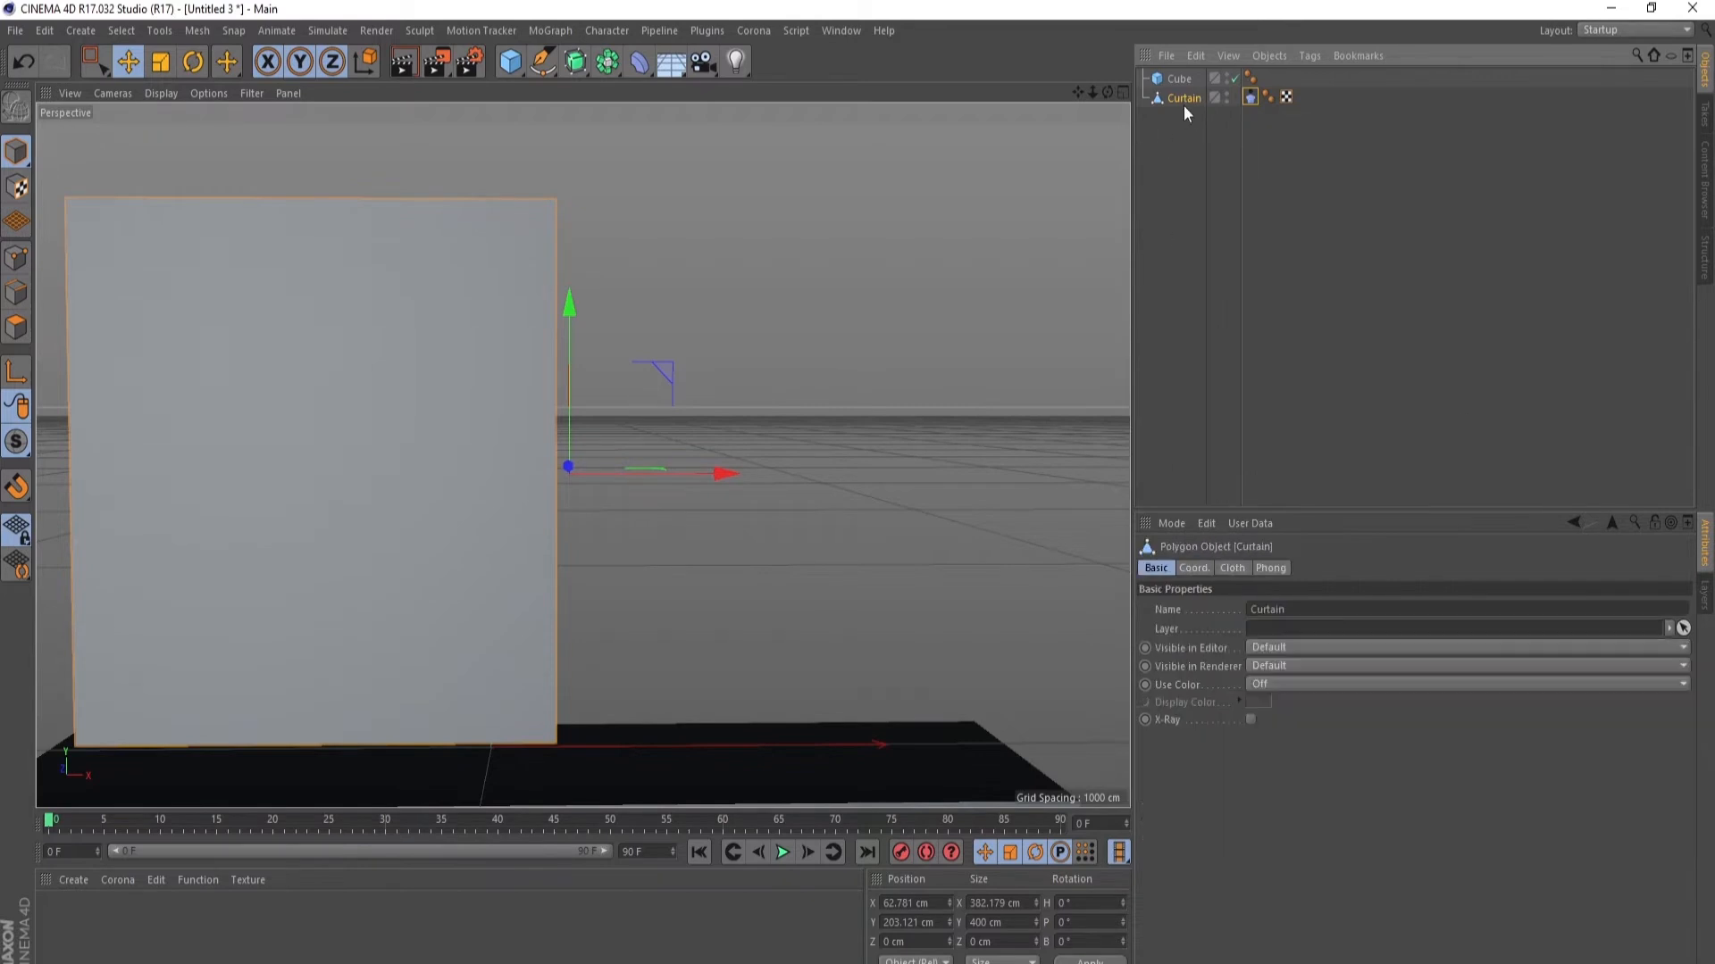
pyautogui.click(780, 853)
pyautogui.click(698, 853)
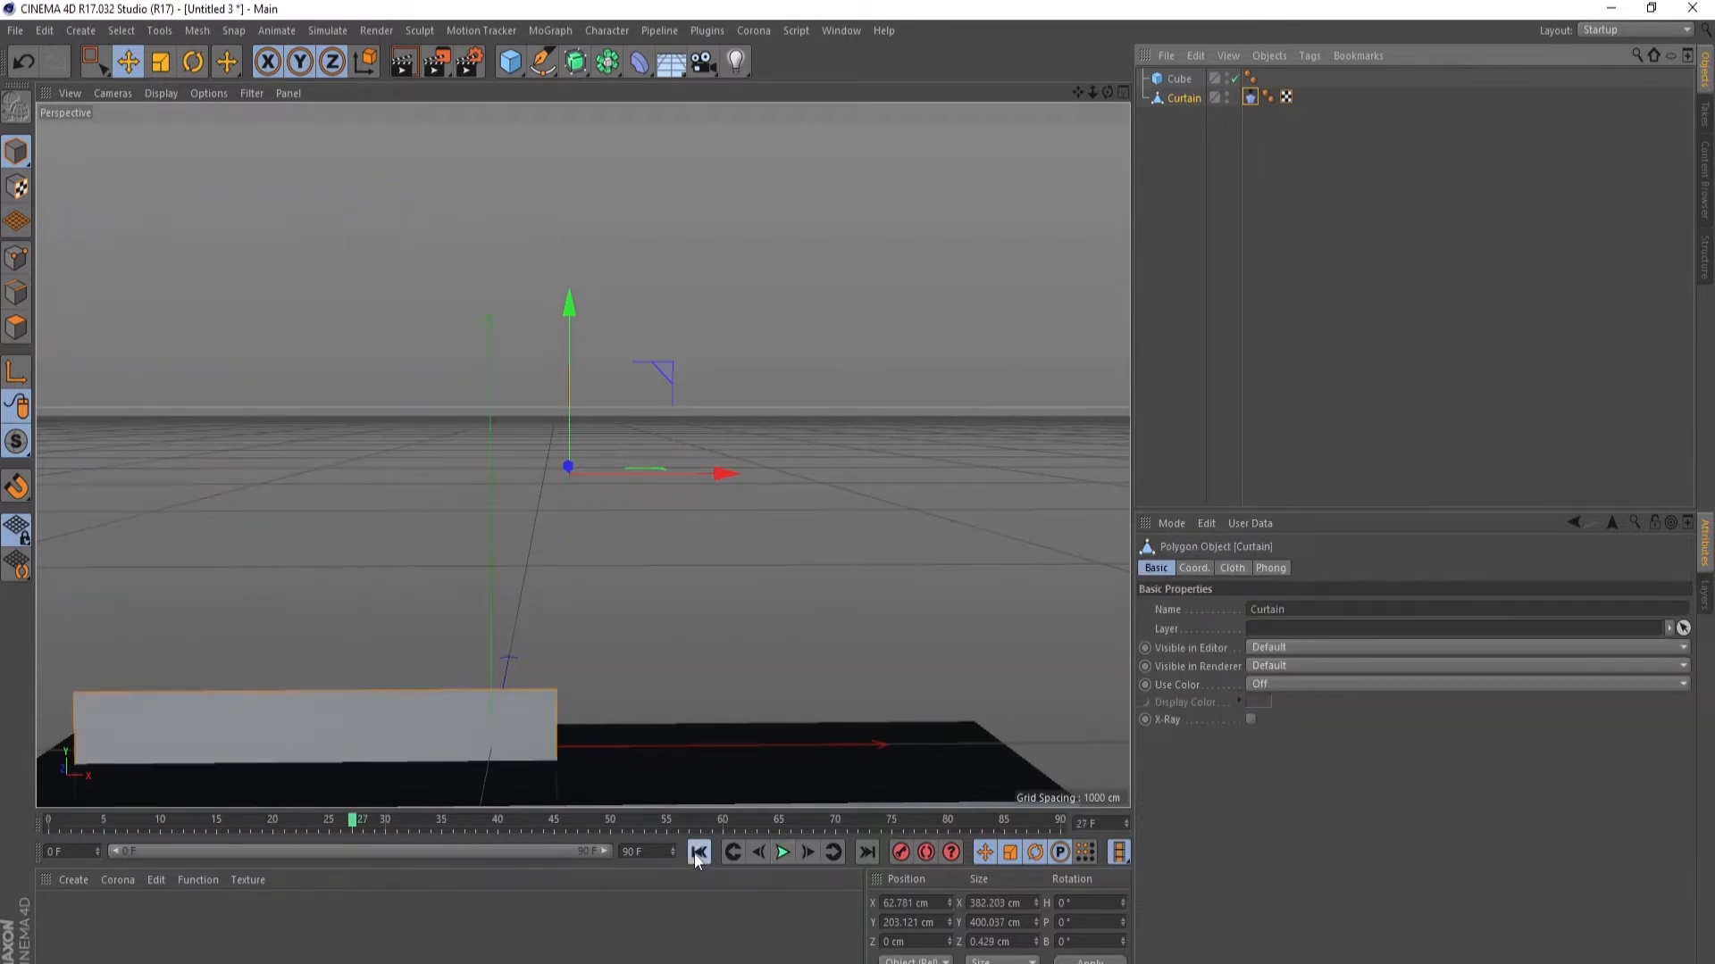
# - Add a Cloth Collider simulation tag to the flat cube
pyautogui.rightClick(1175, 85)
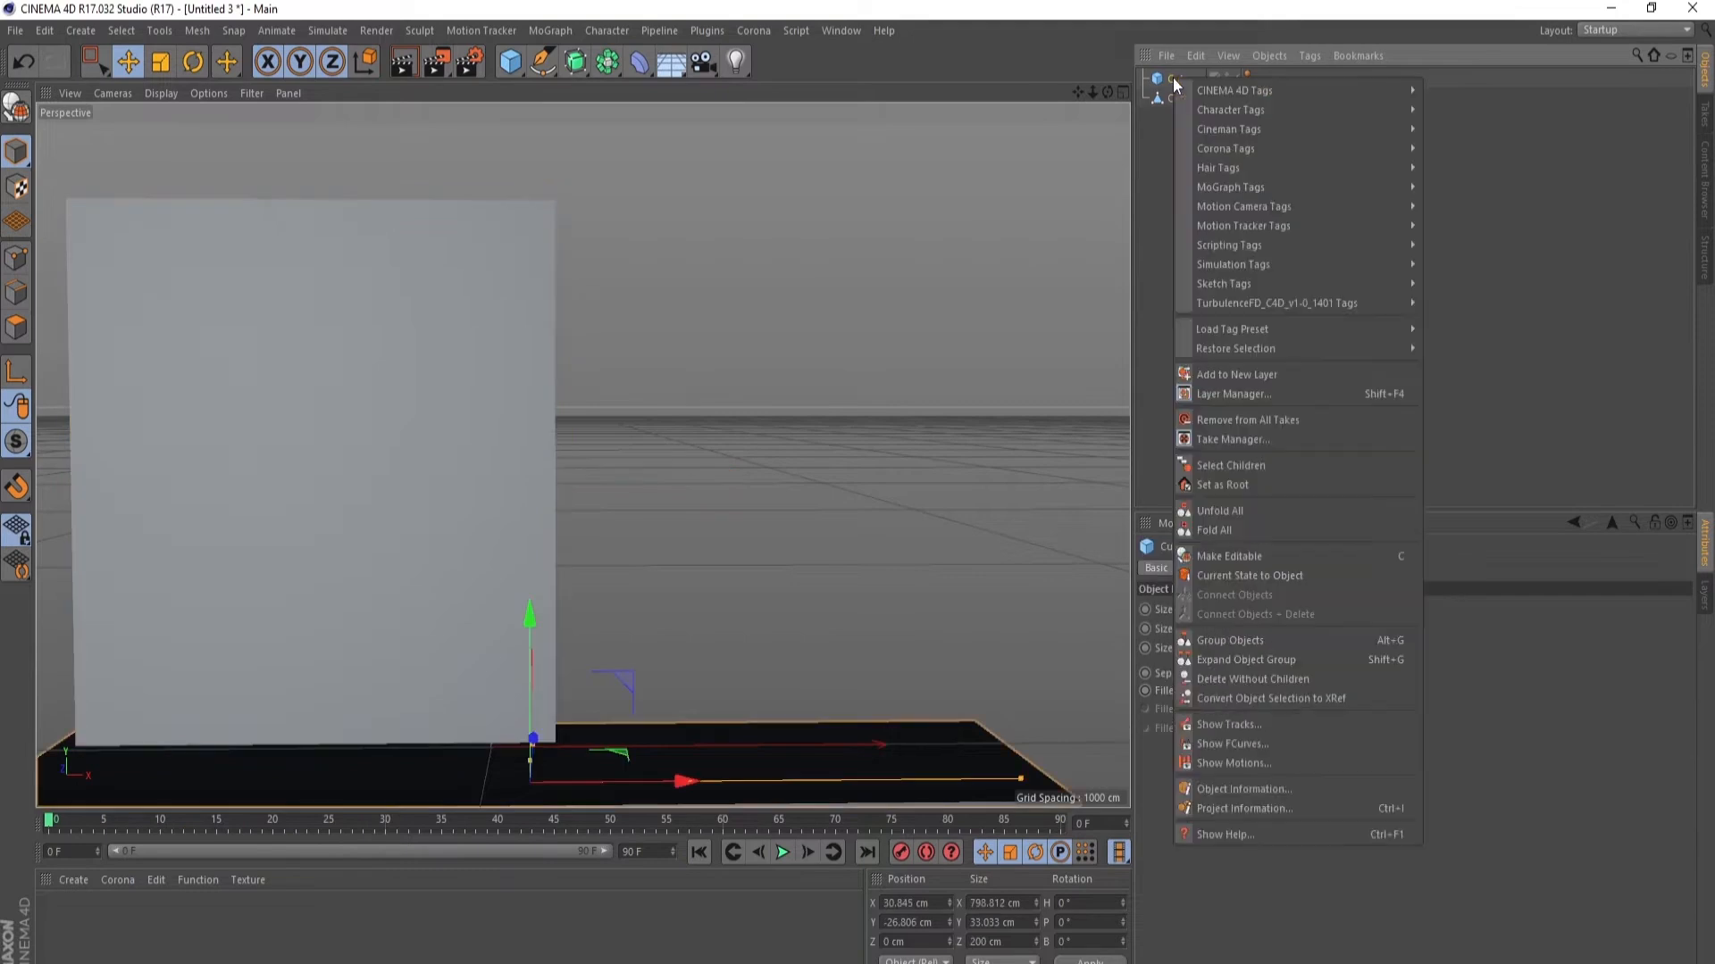
pyautogui.moveTo(1252, 253)
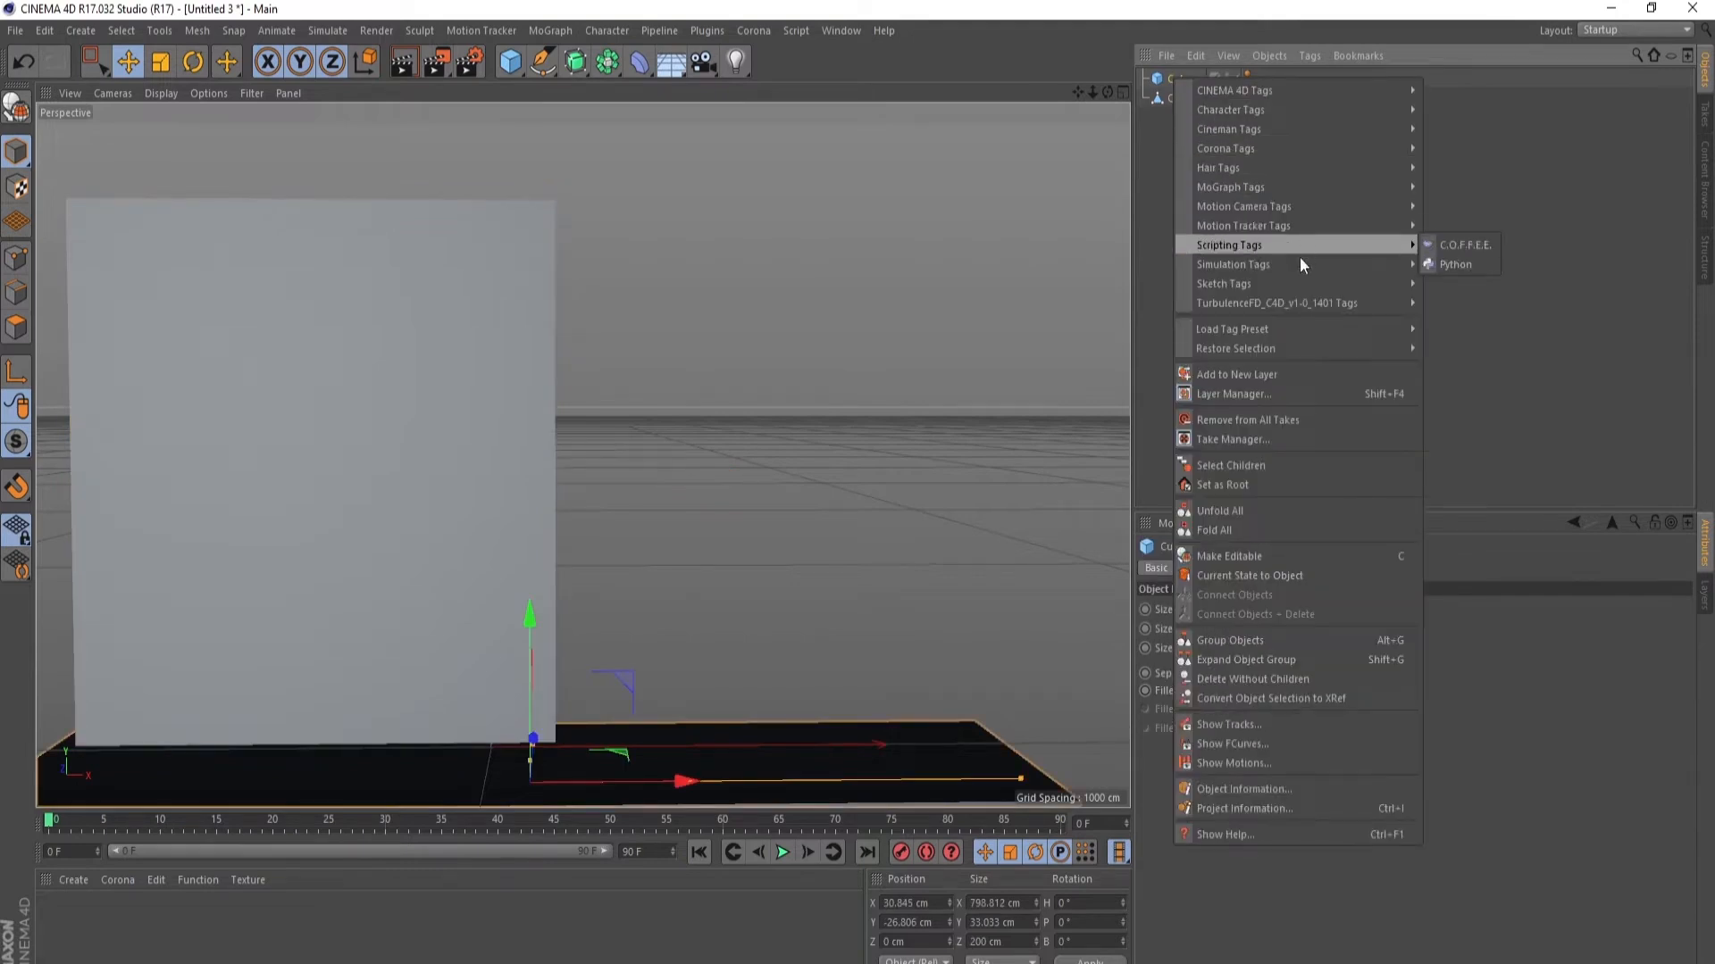
pyautogui.moveTo(1363, 266)
pyautogui.click(1461, 370)
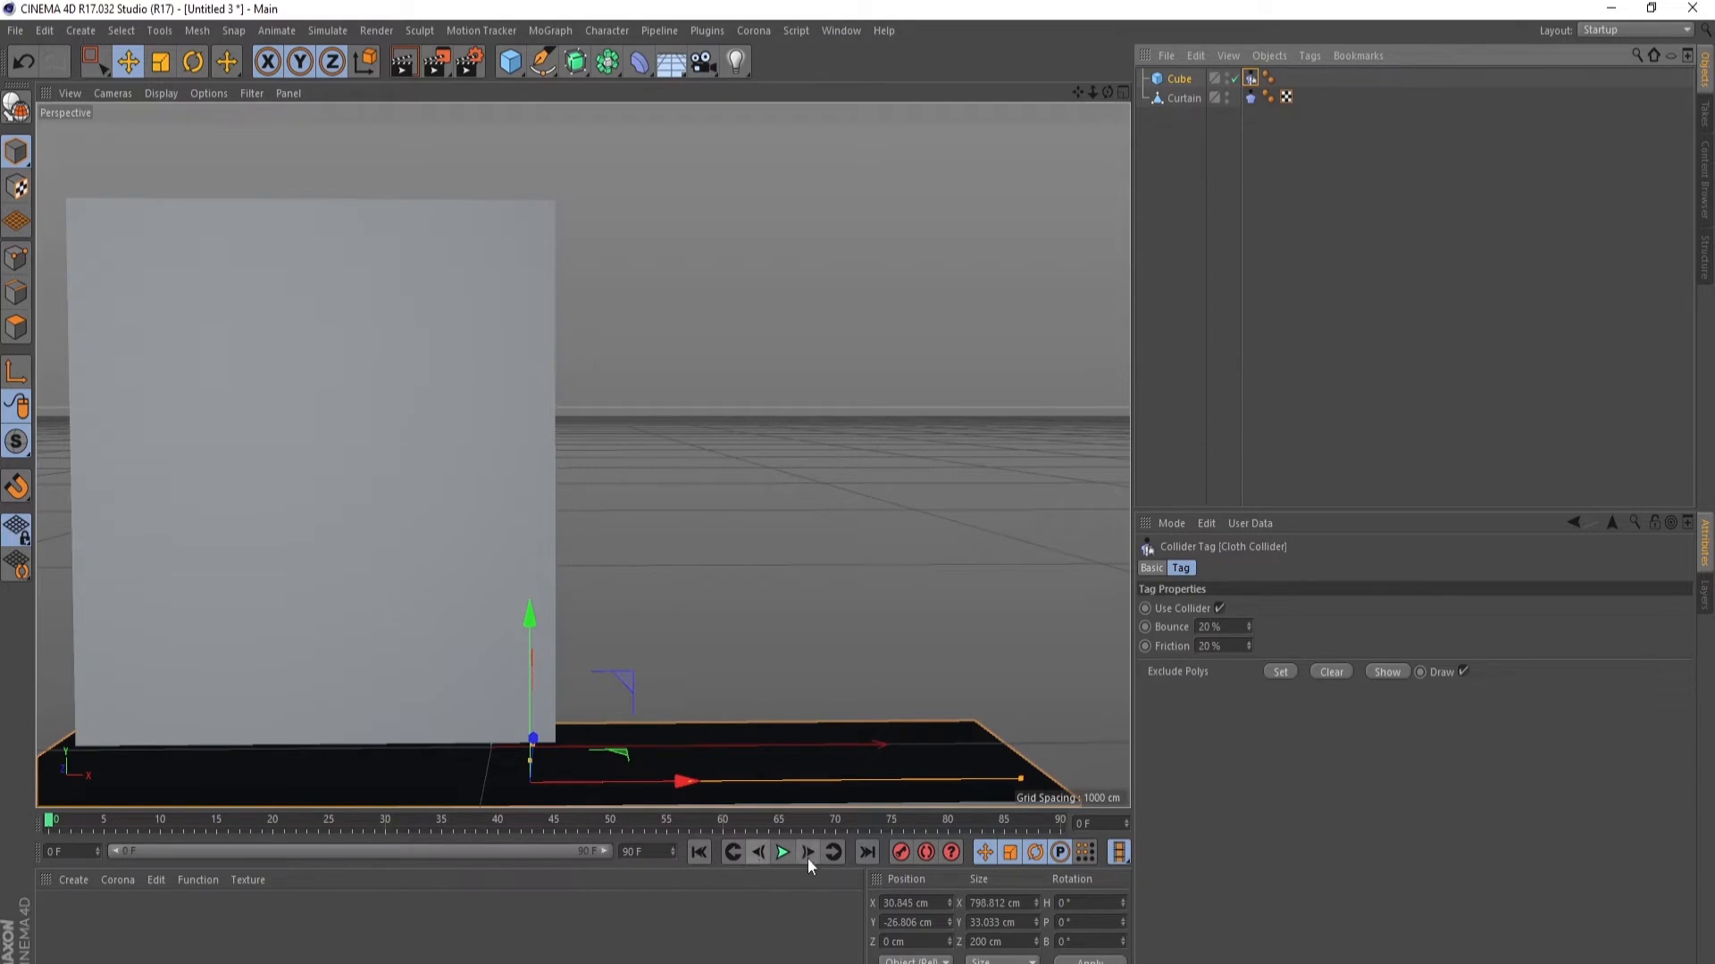
# - Preview the curtain's collision with the flat cube and rewind the animation to the start
pyautogui.click(783, 853)
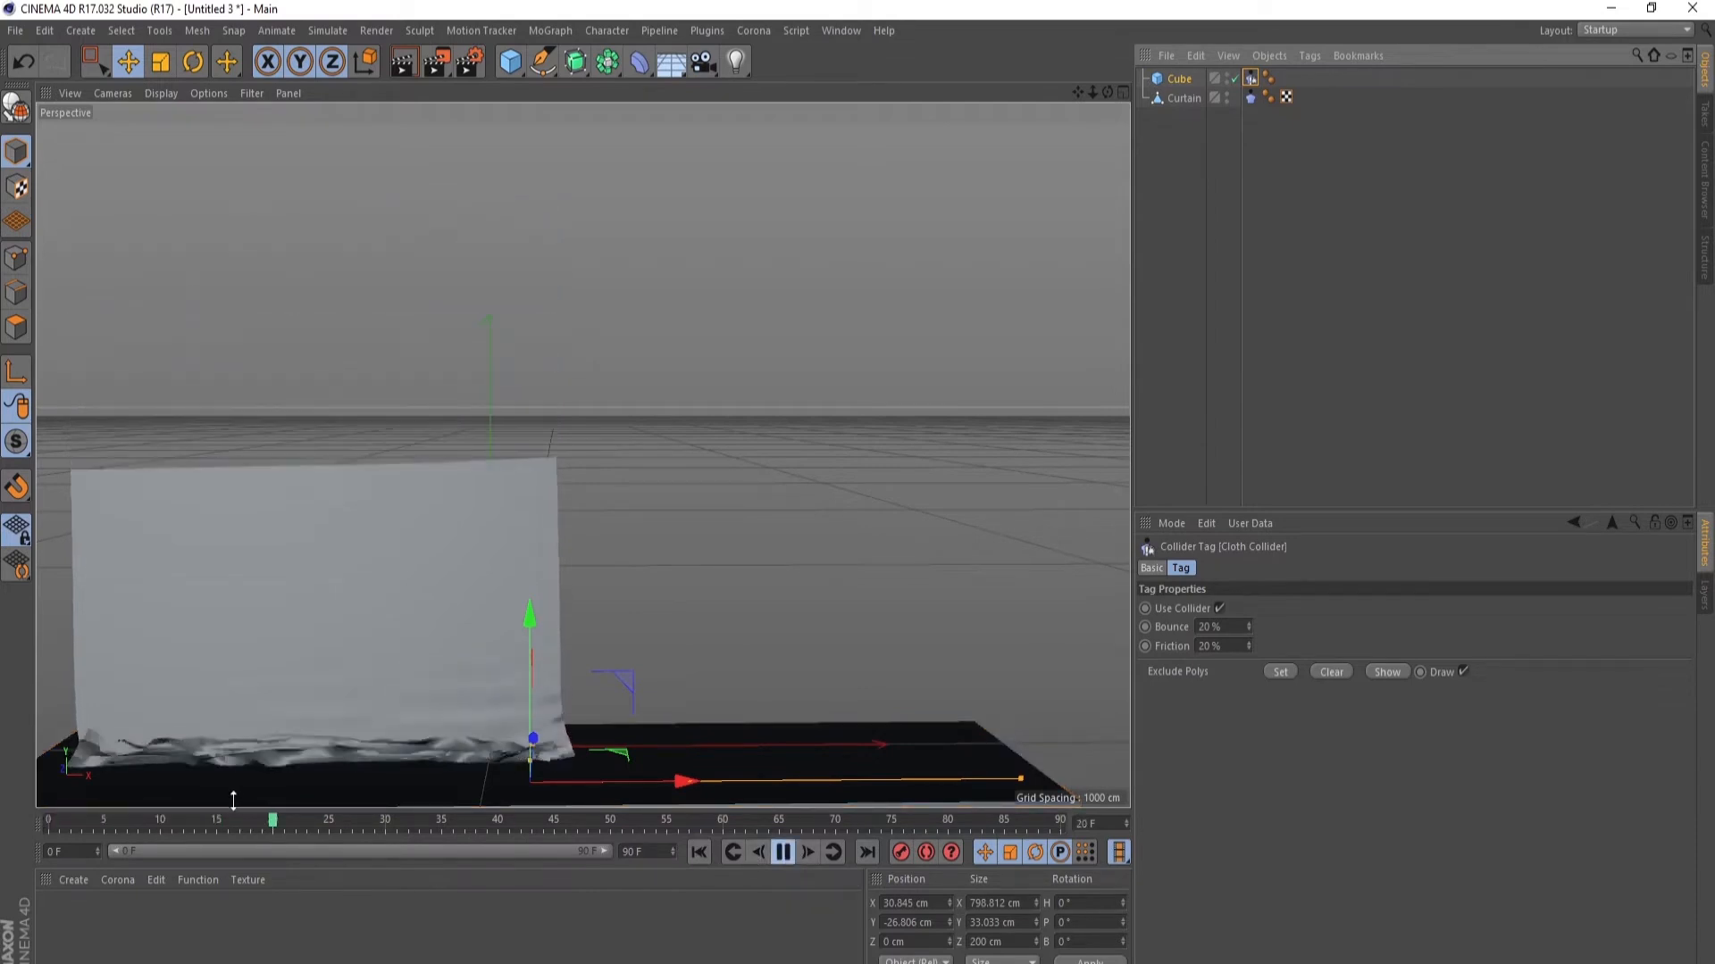
pyautogui.click(781, 854)
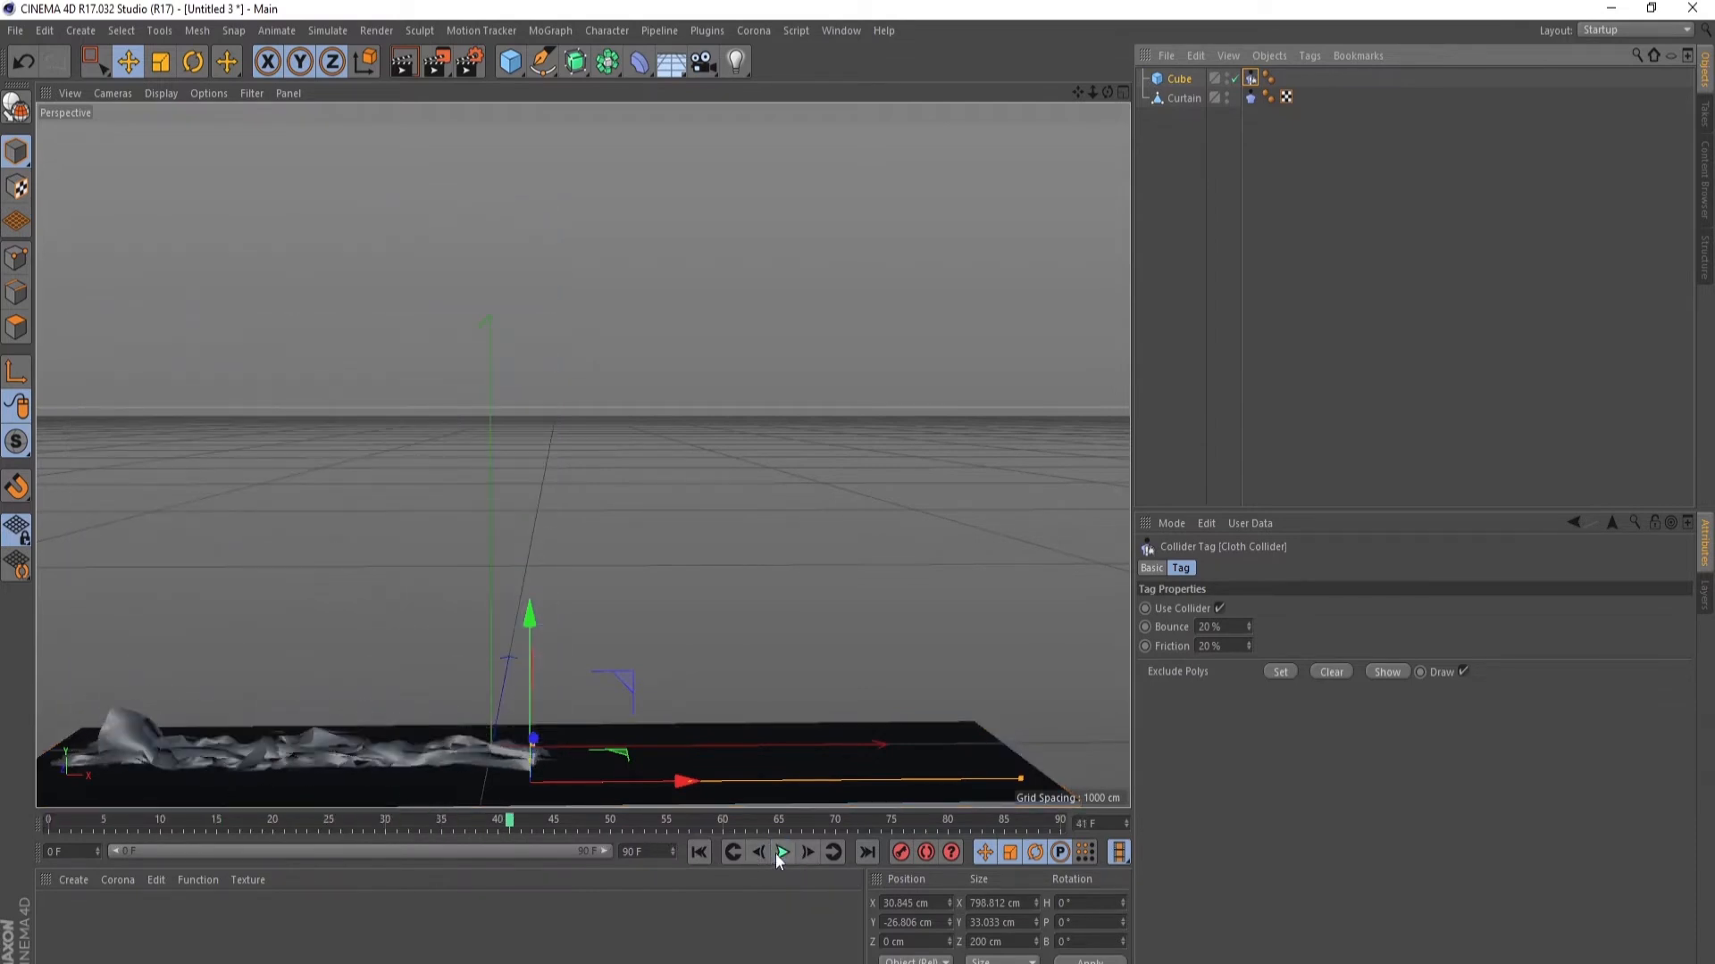
pyautogui.click(698, 853)
# - Switch the Curtain to point editing with the Rectangle Selection tool
pyautogui.click(1176, 102)
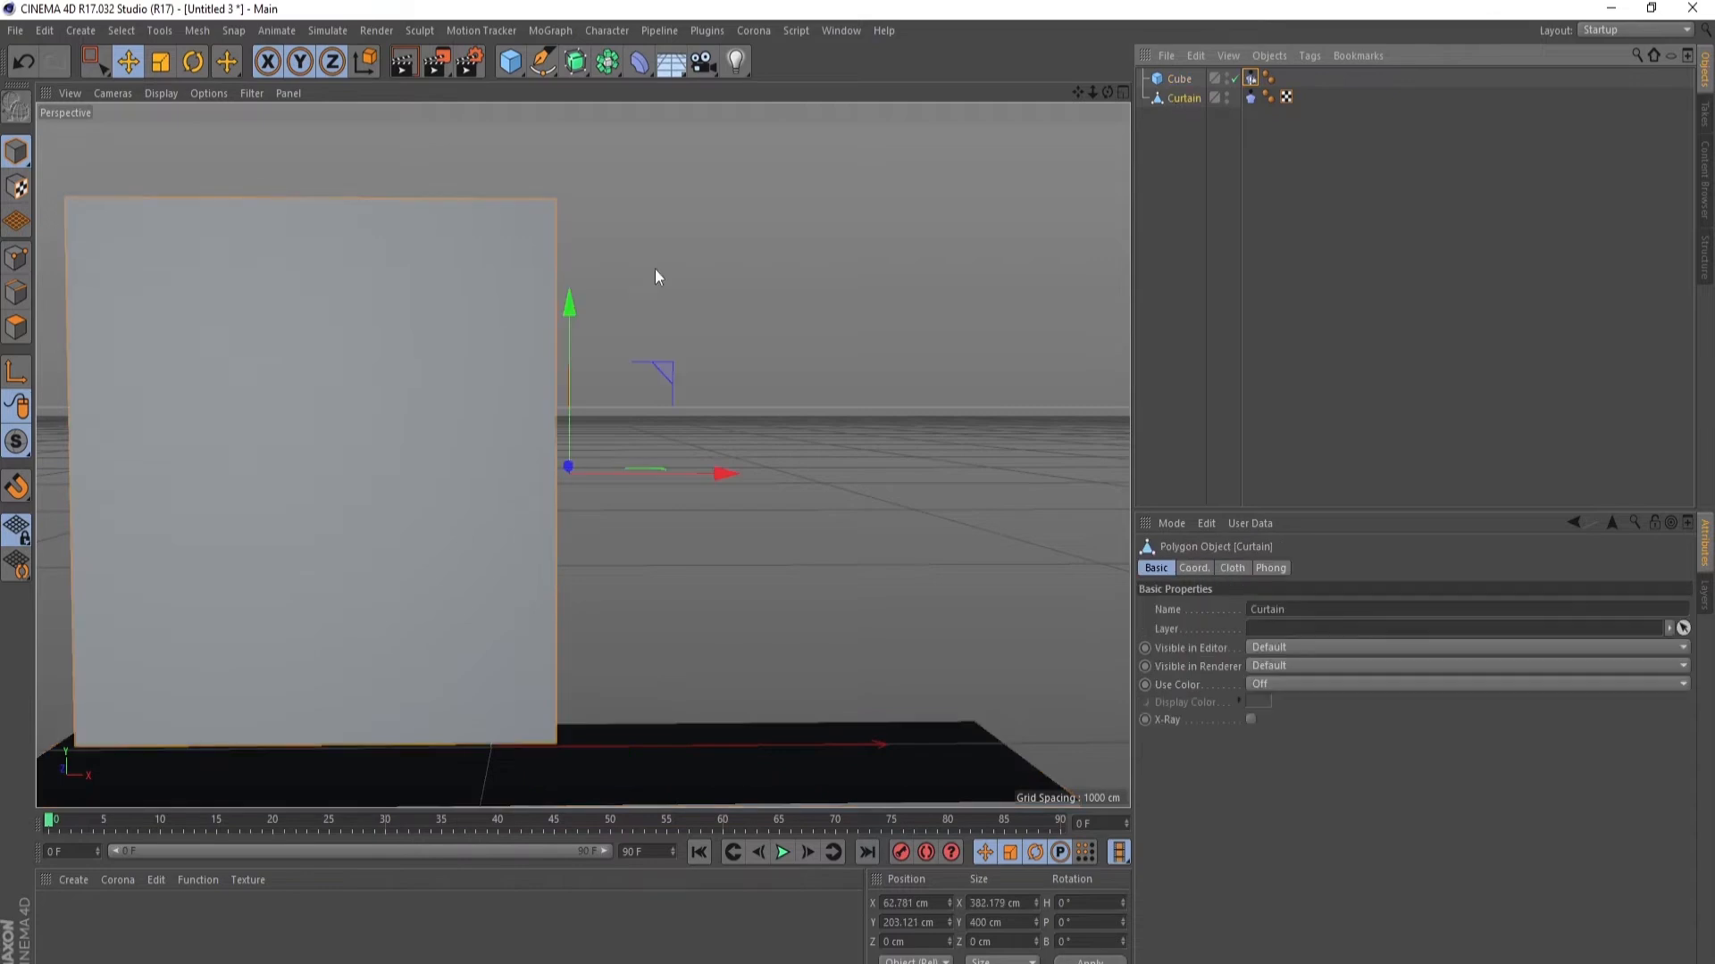
pyautogui.click(16, 259)
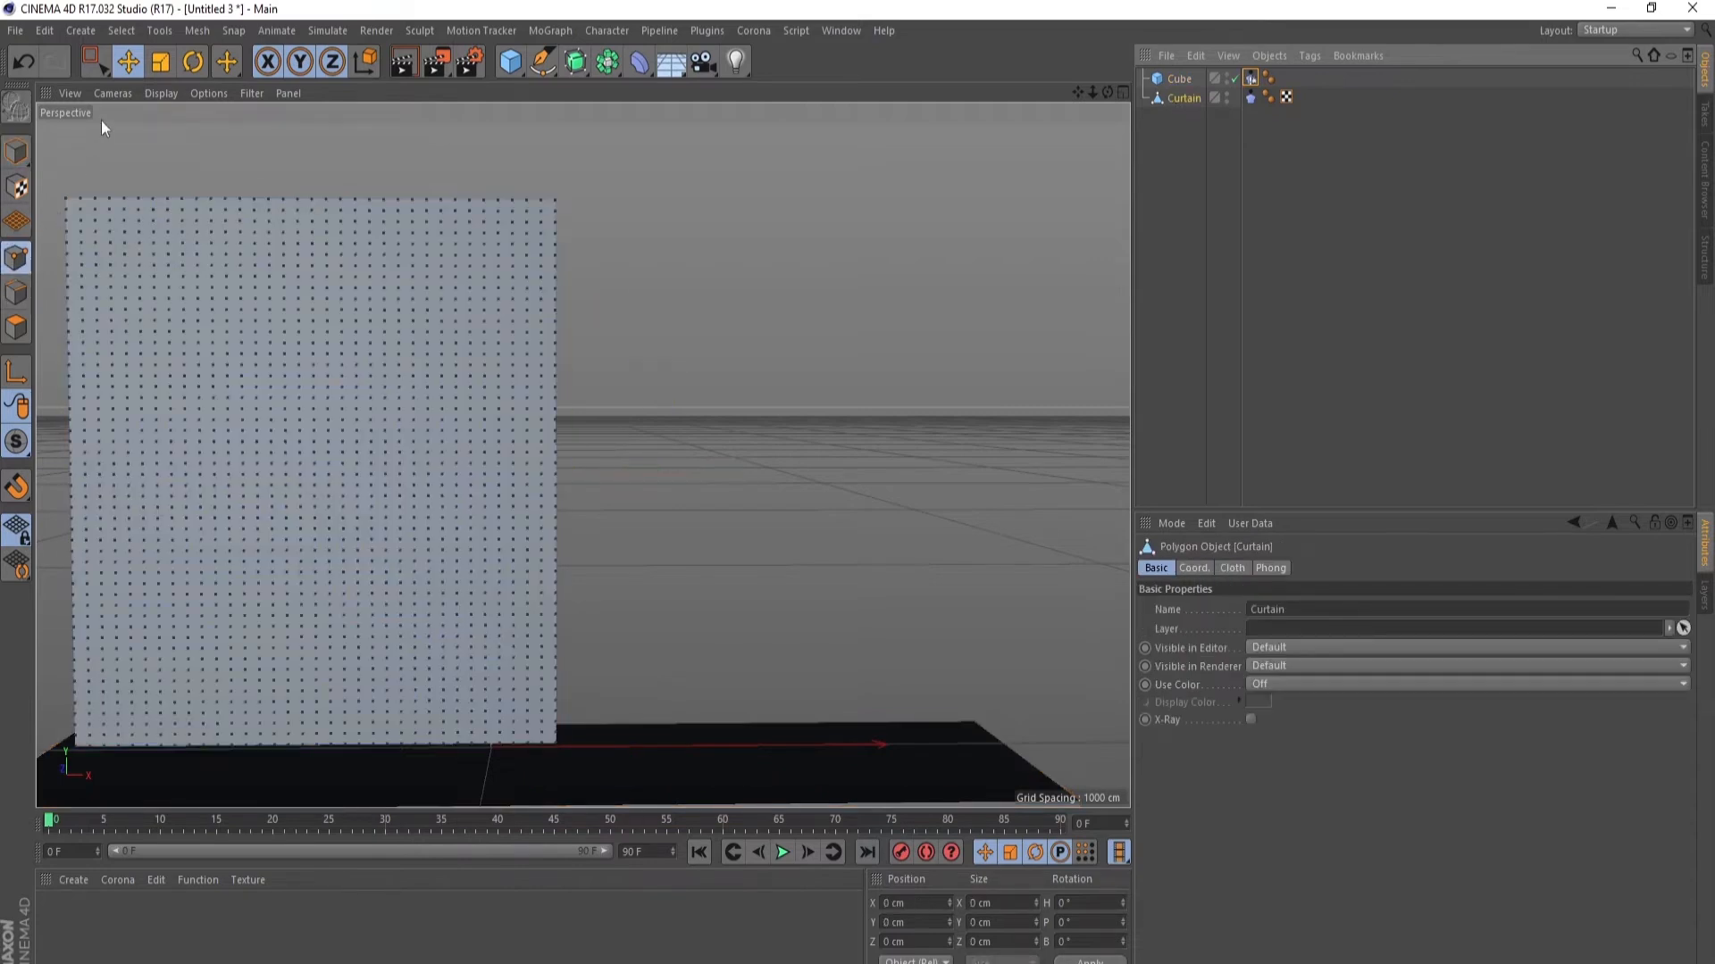
pyautogui.click(94, 60)
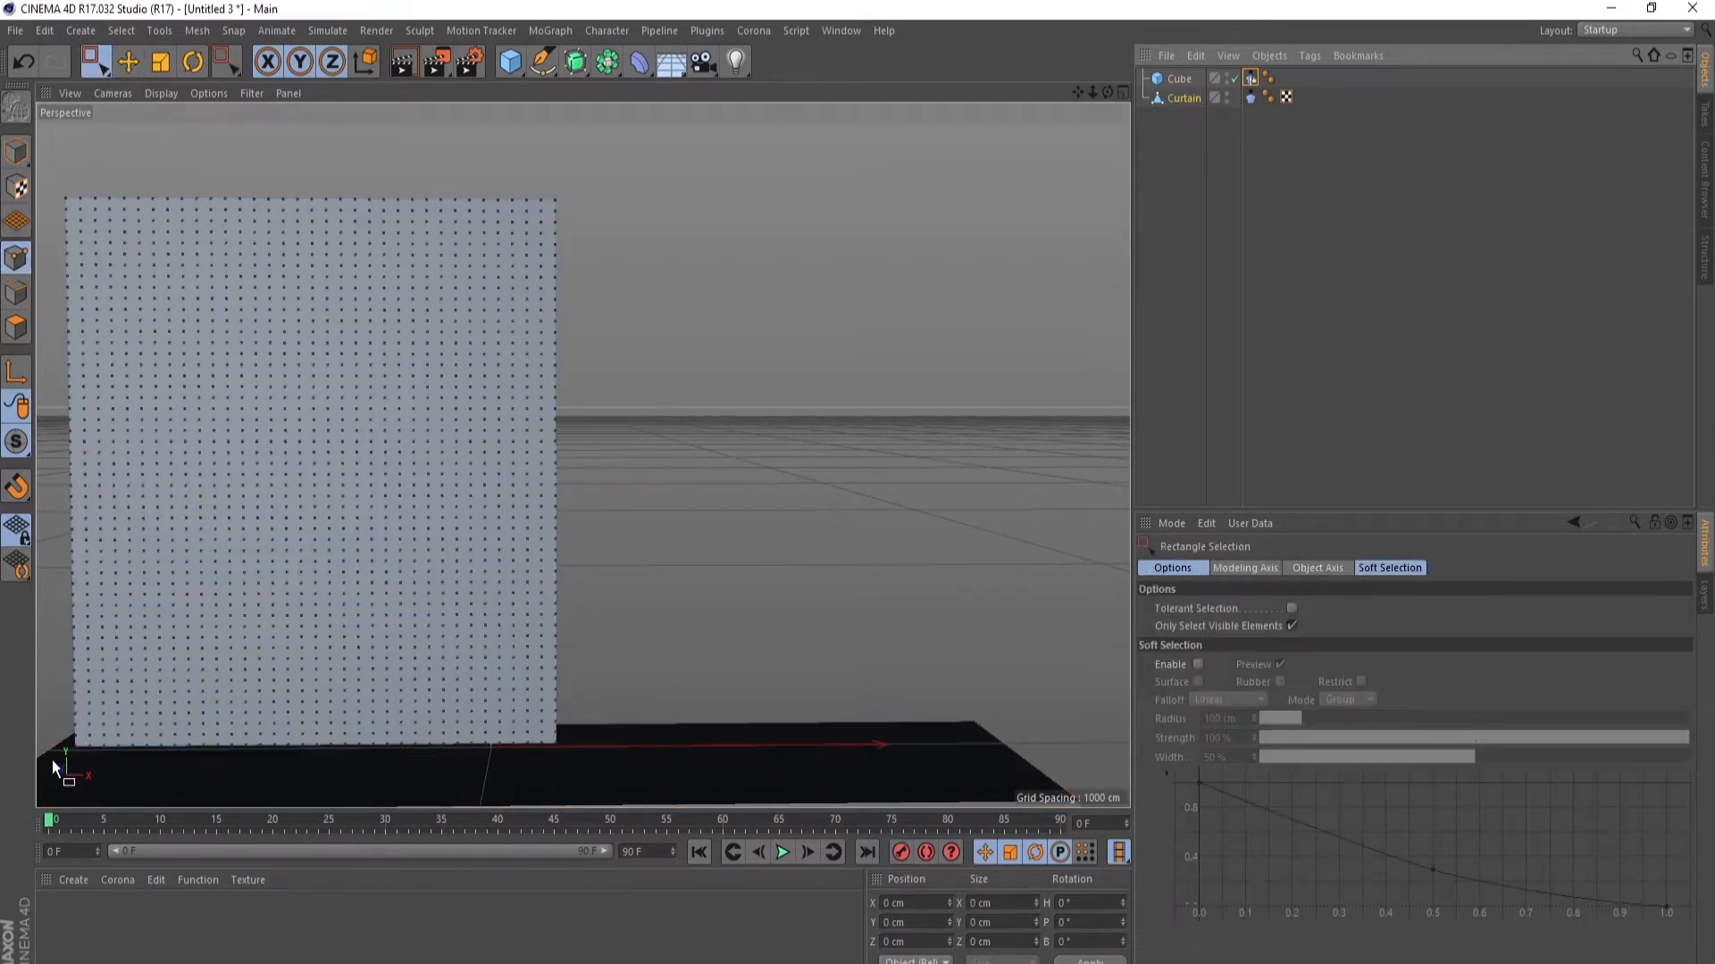
pyautogui.moveTo(58, 761); pyautogui.dragTo(73, 171)
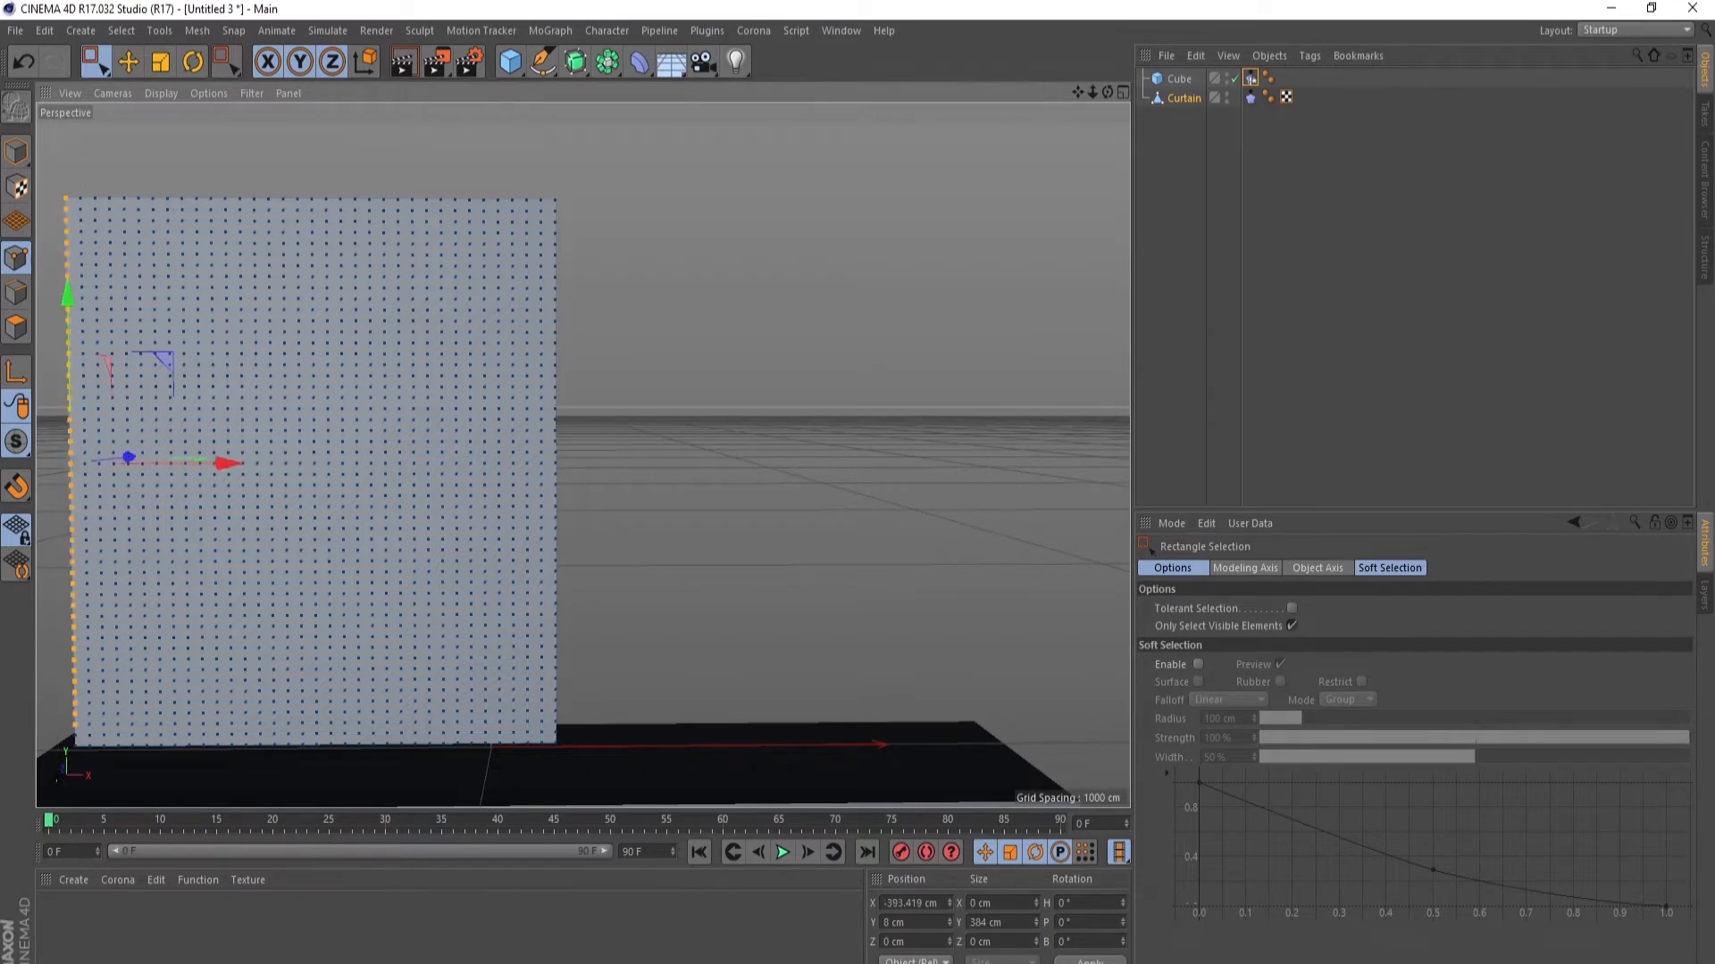
pyautogui.moveTo(67, 536); pyautogui.dragTo(70, 187)
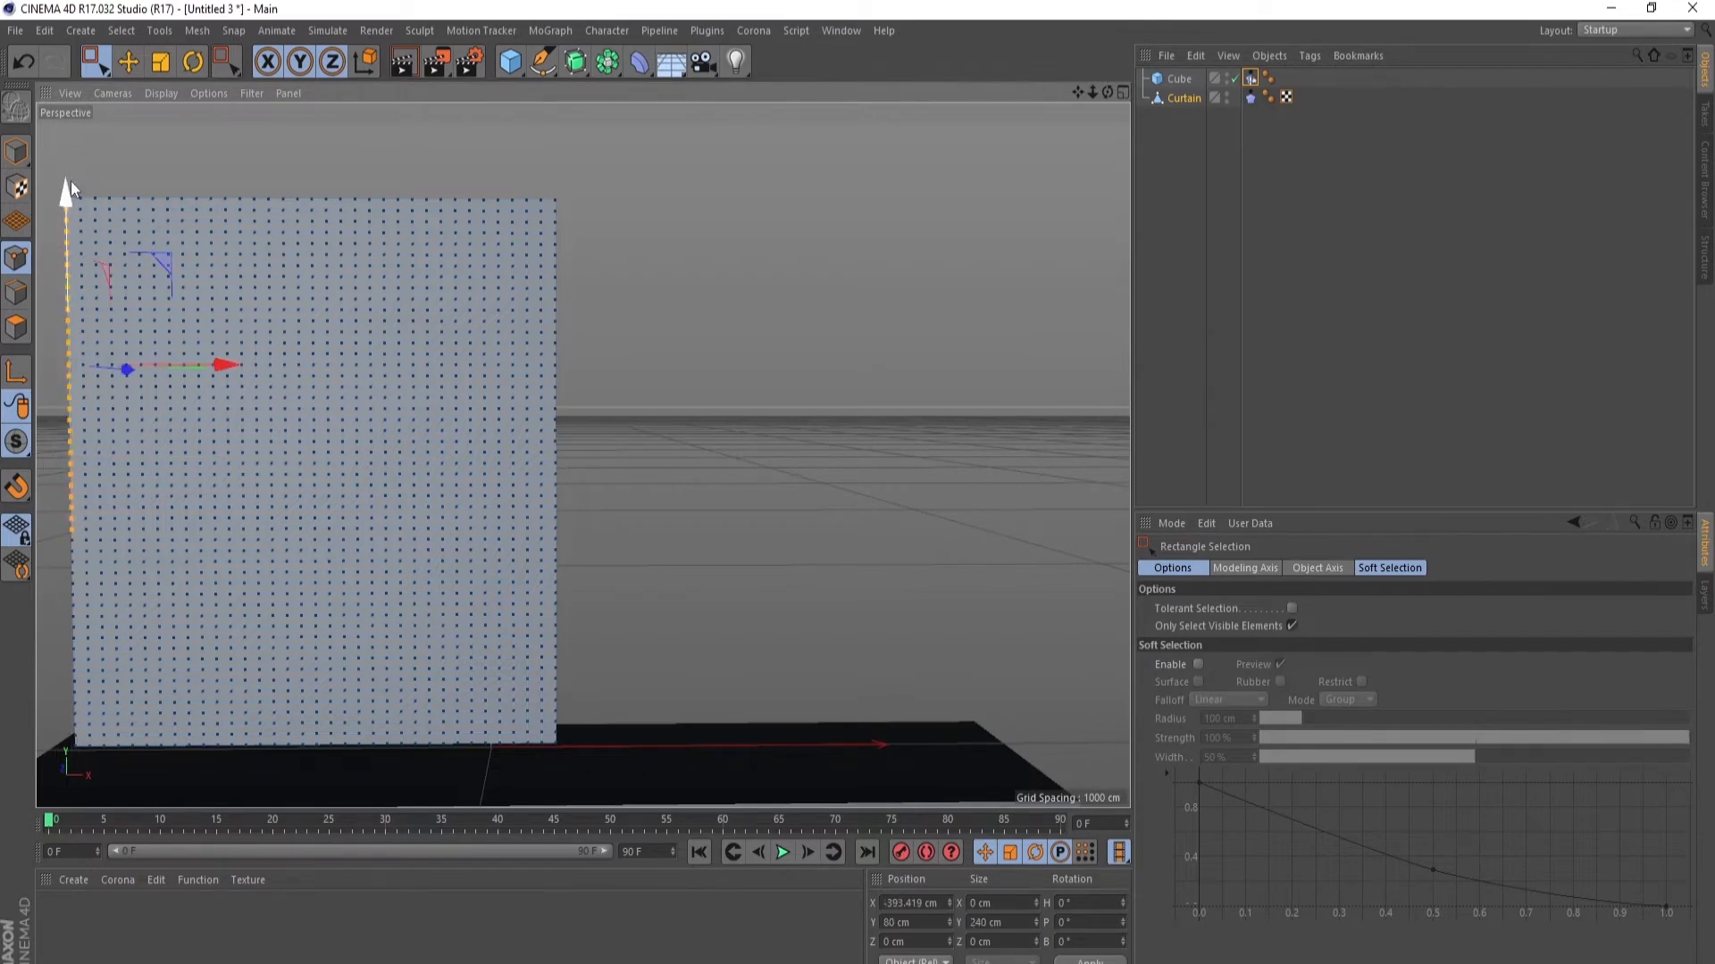
pyautogui.hotkey('ctrl', 'z')
pyautogui.moveTo(1086, 100); pyautogui.dragTo(1101, 99)
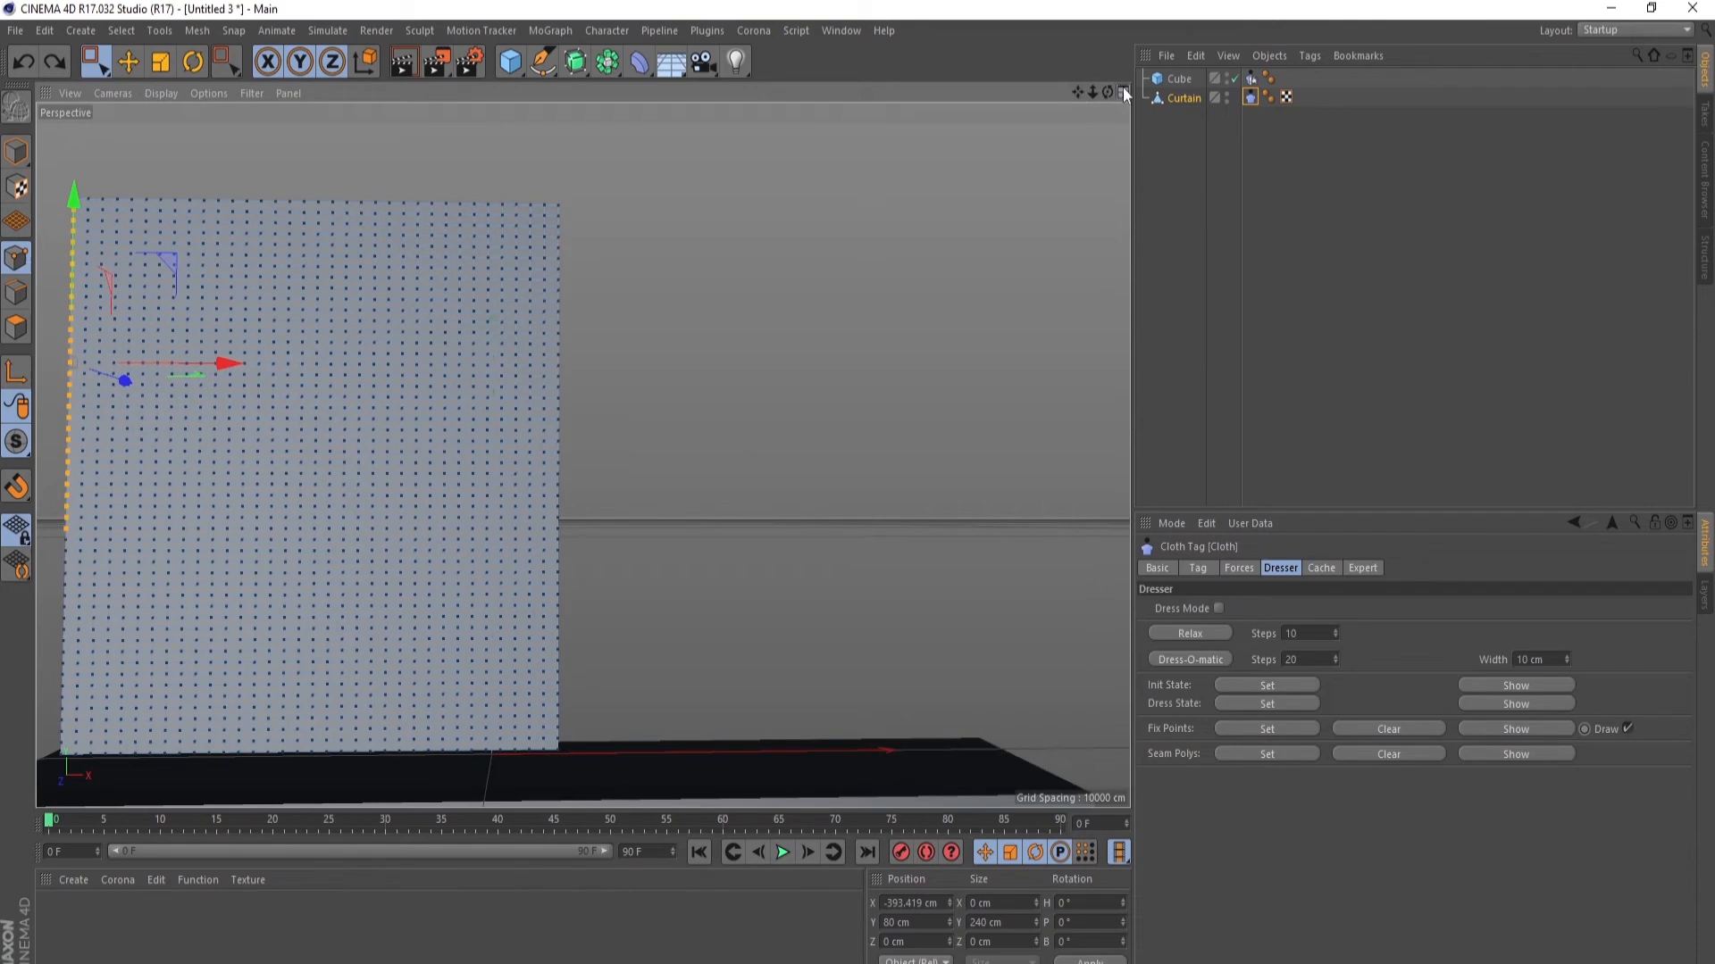
# - In the front view, select every point along the curtain's left edge and set them as the Cloth tag's Fix Points
pyautogui.click(1122, 92)
pyautogui.click(1121, 458)
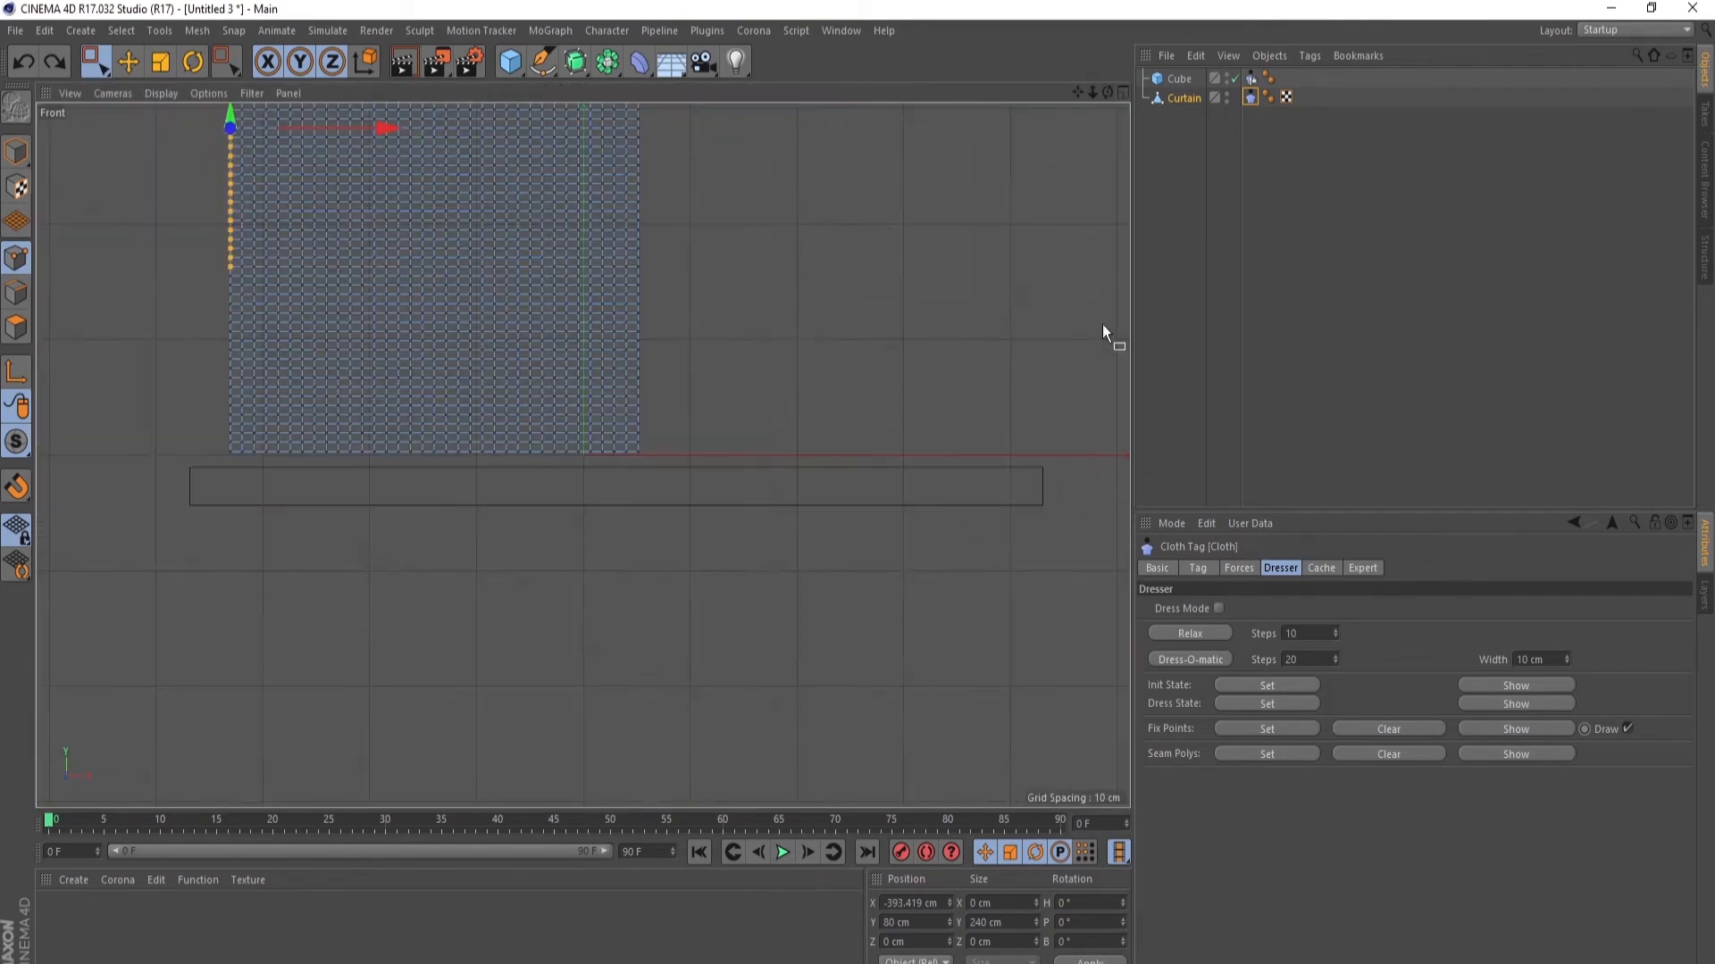
pyautogui.moveTo(1078, 92); pyautogui.dragTo(23, 645)
pyautogui.moveTo(186, 687); pyautogui.dragTo(323, 123)
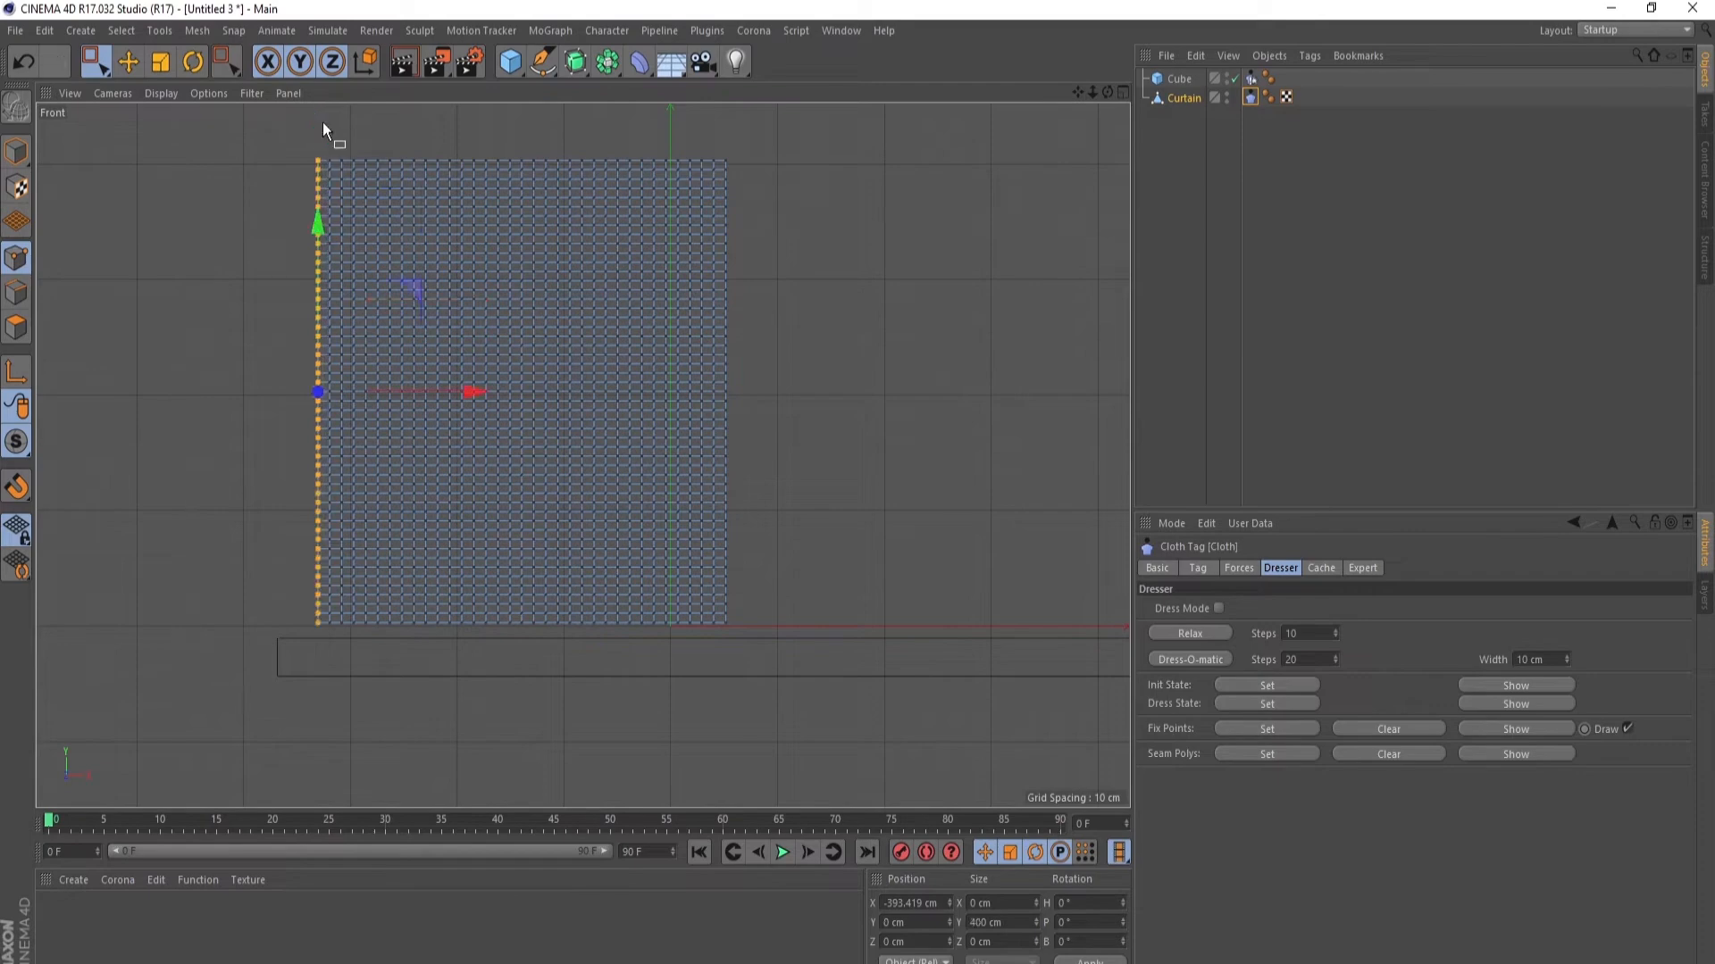
pyautogui.click(1257, 727)
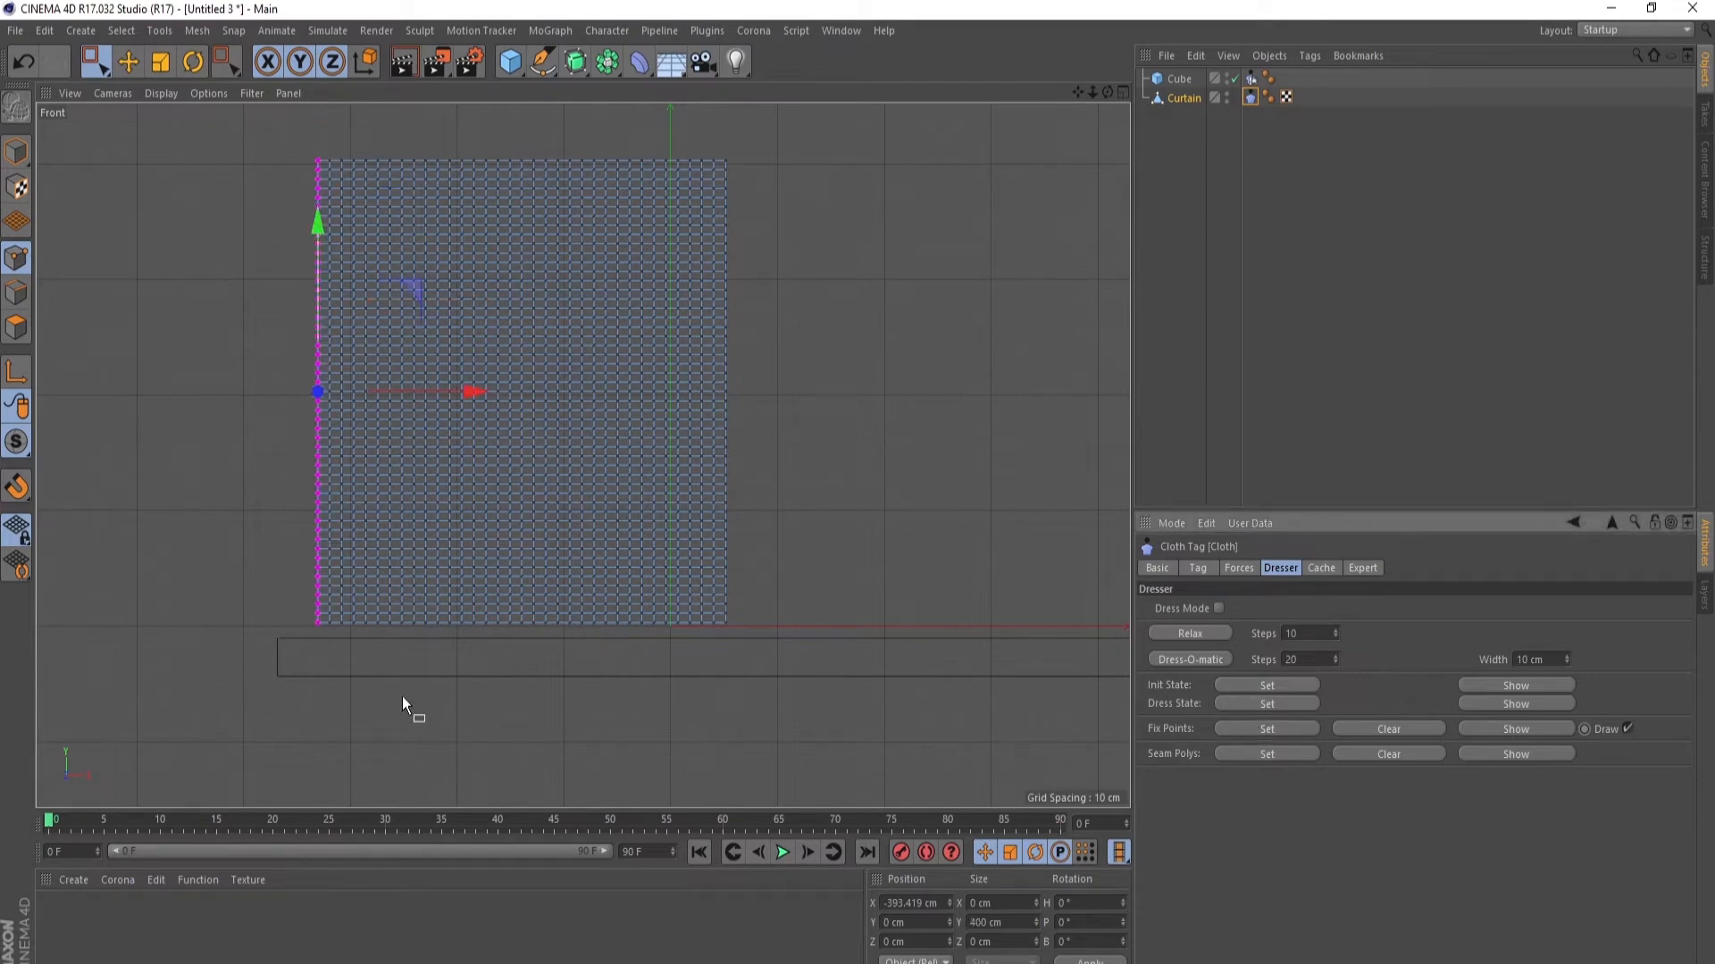
# - Play the simulation of the pinned curtain in the perspective view and return to frame 0
pyautogui.click(1123, 92)
pyautogui.click(571, 96)
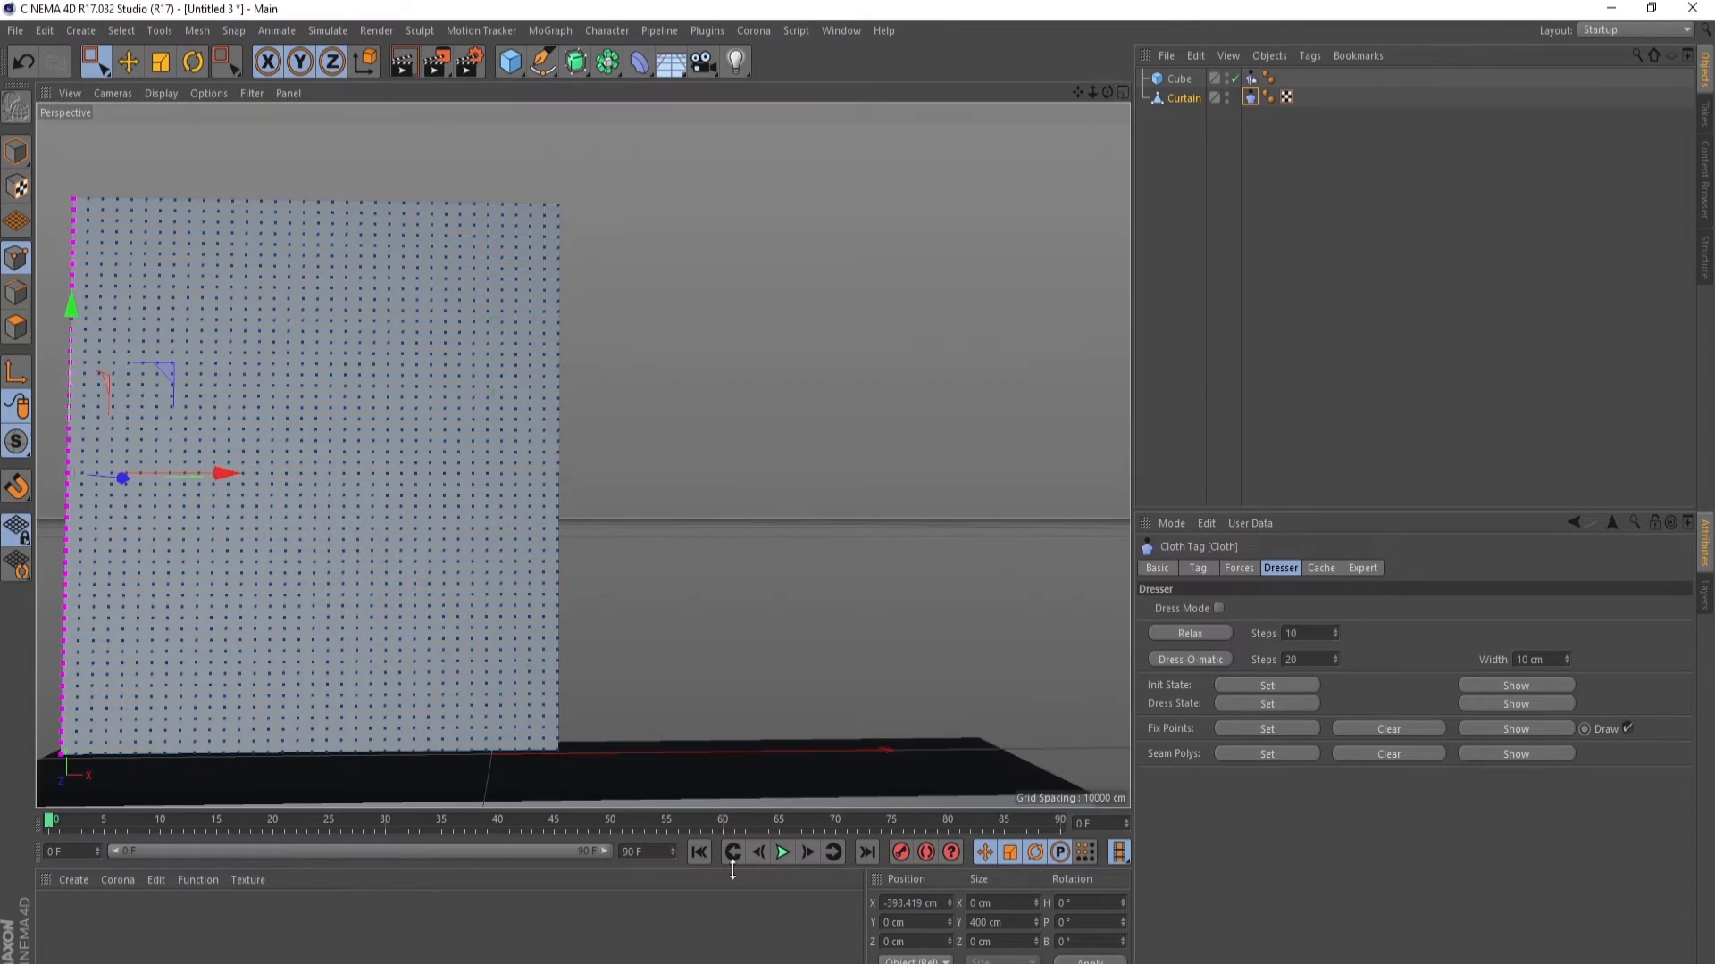
pyautogui.click(782, 855)
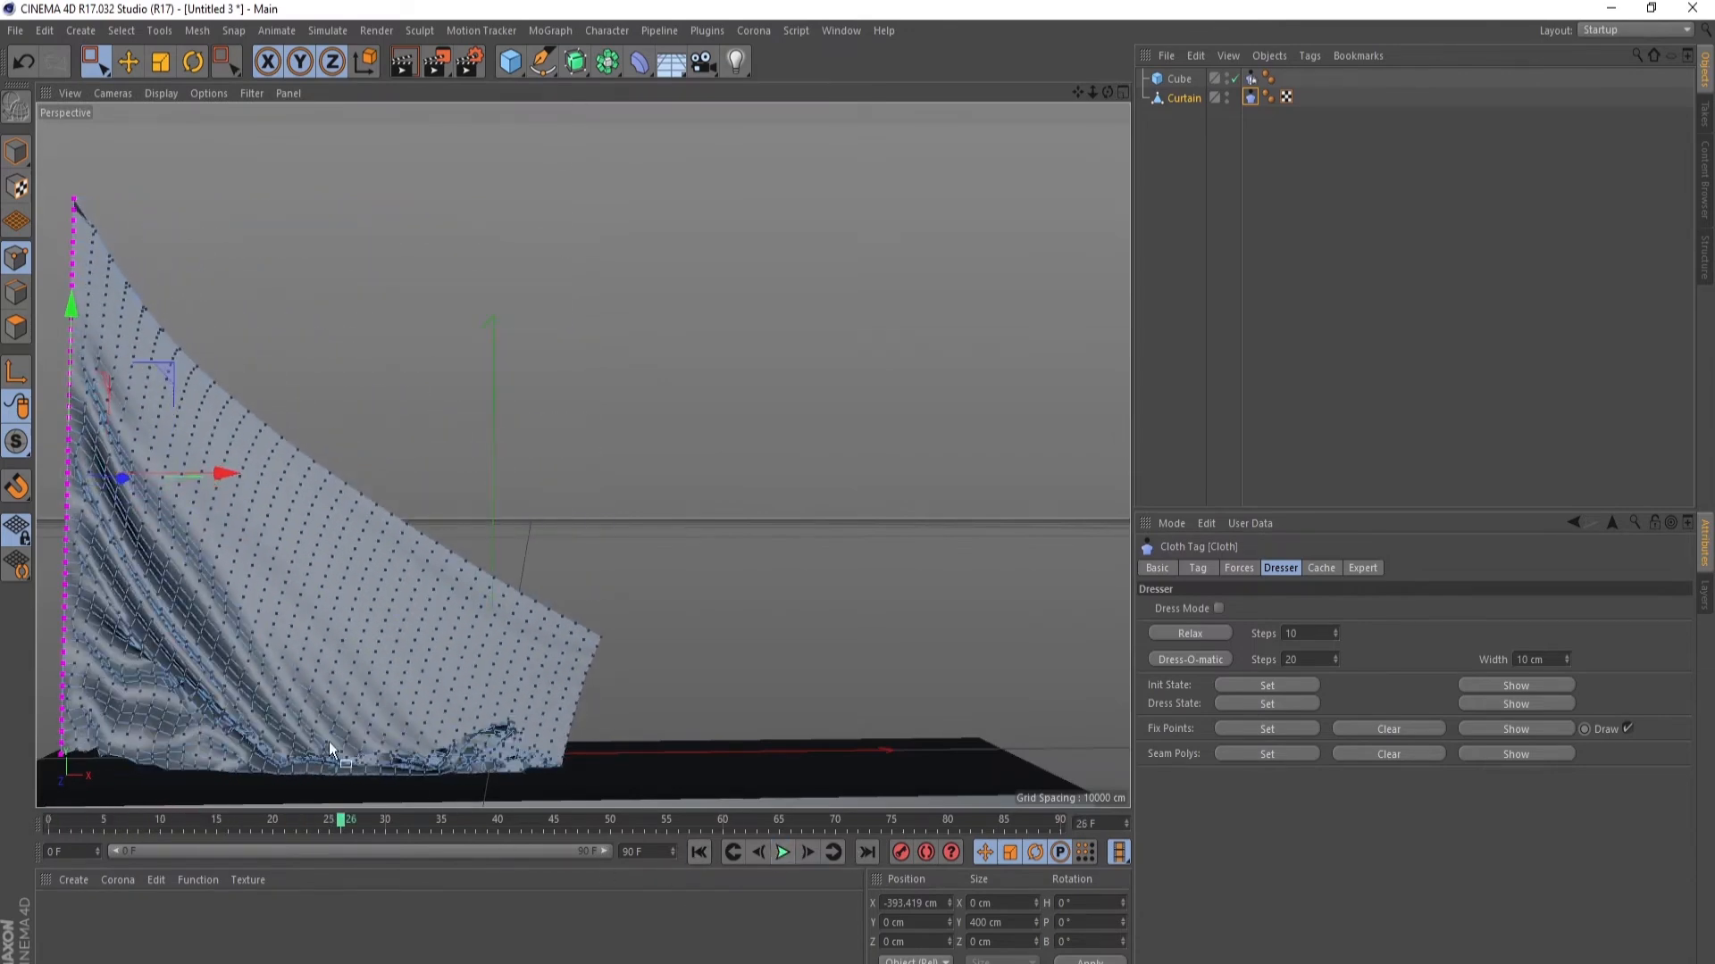
pyautogui.click(699, 852)
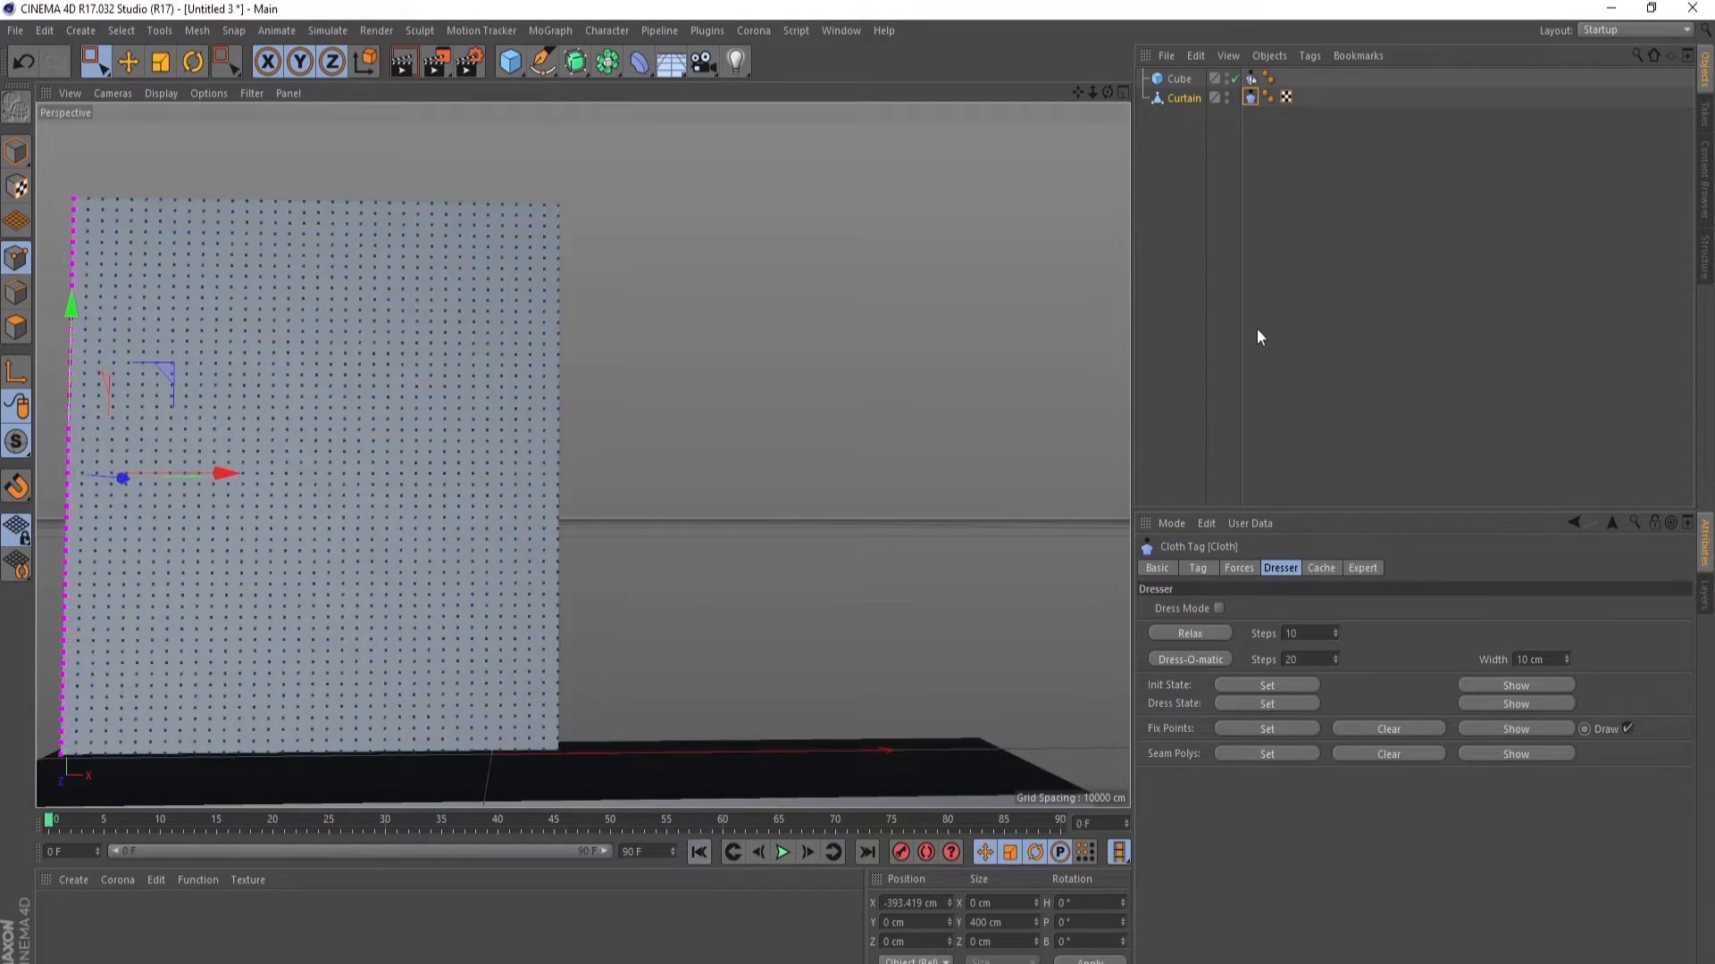
# - Rename the flat cube as Floor
pyautogui.doubleClick(1182, 81)
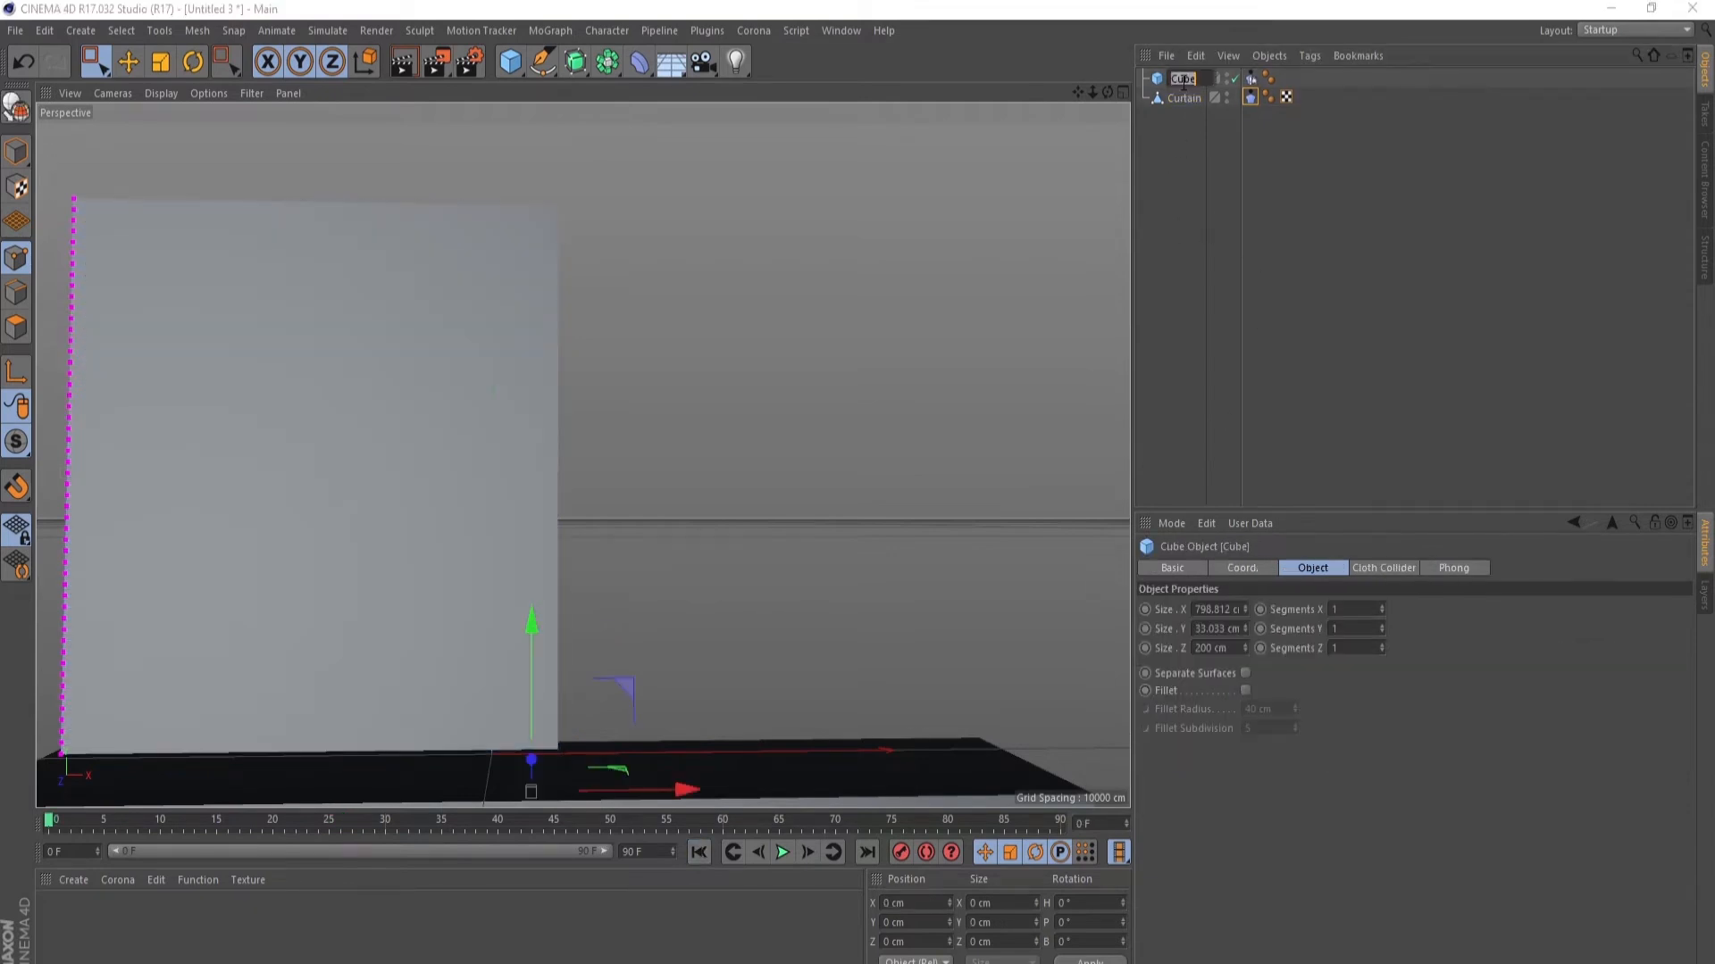
pyautogui.write('Floor')
pyautogui.press('Return')
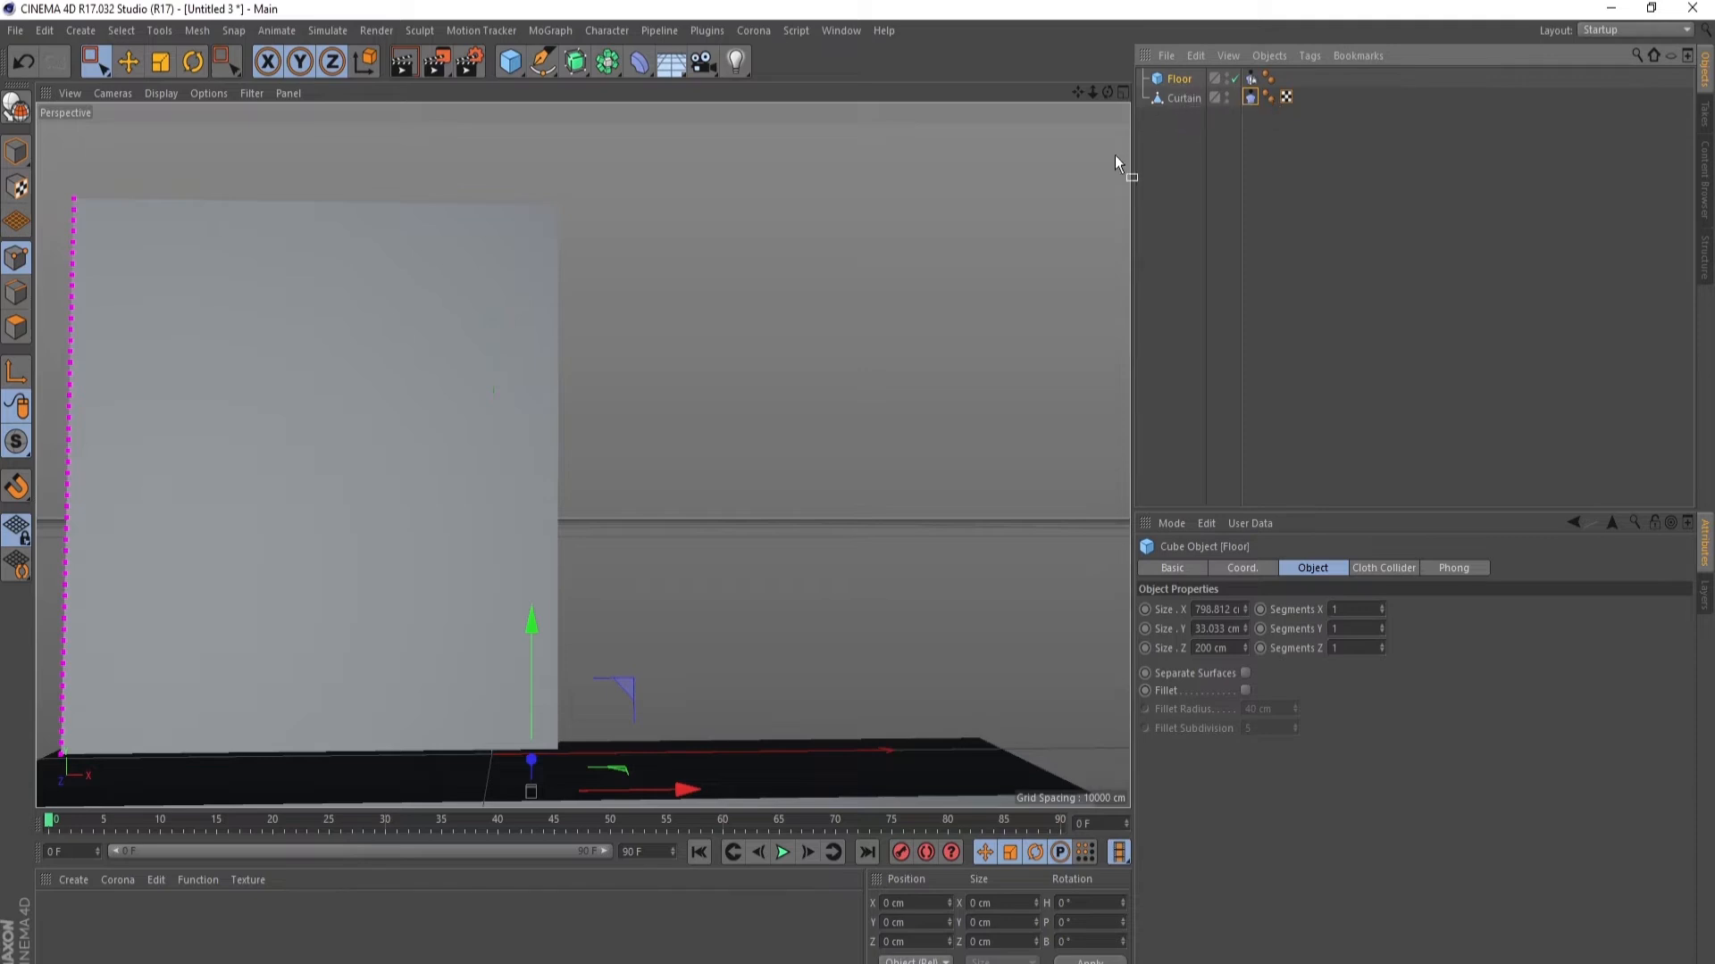
# - Add a cylinder to the scene and set its orientation to -X
pyautogui.click(510, 62)
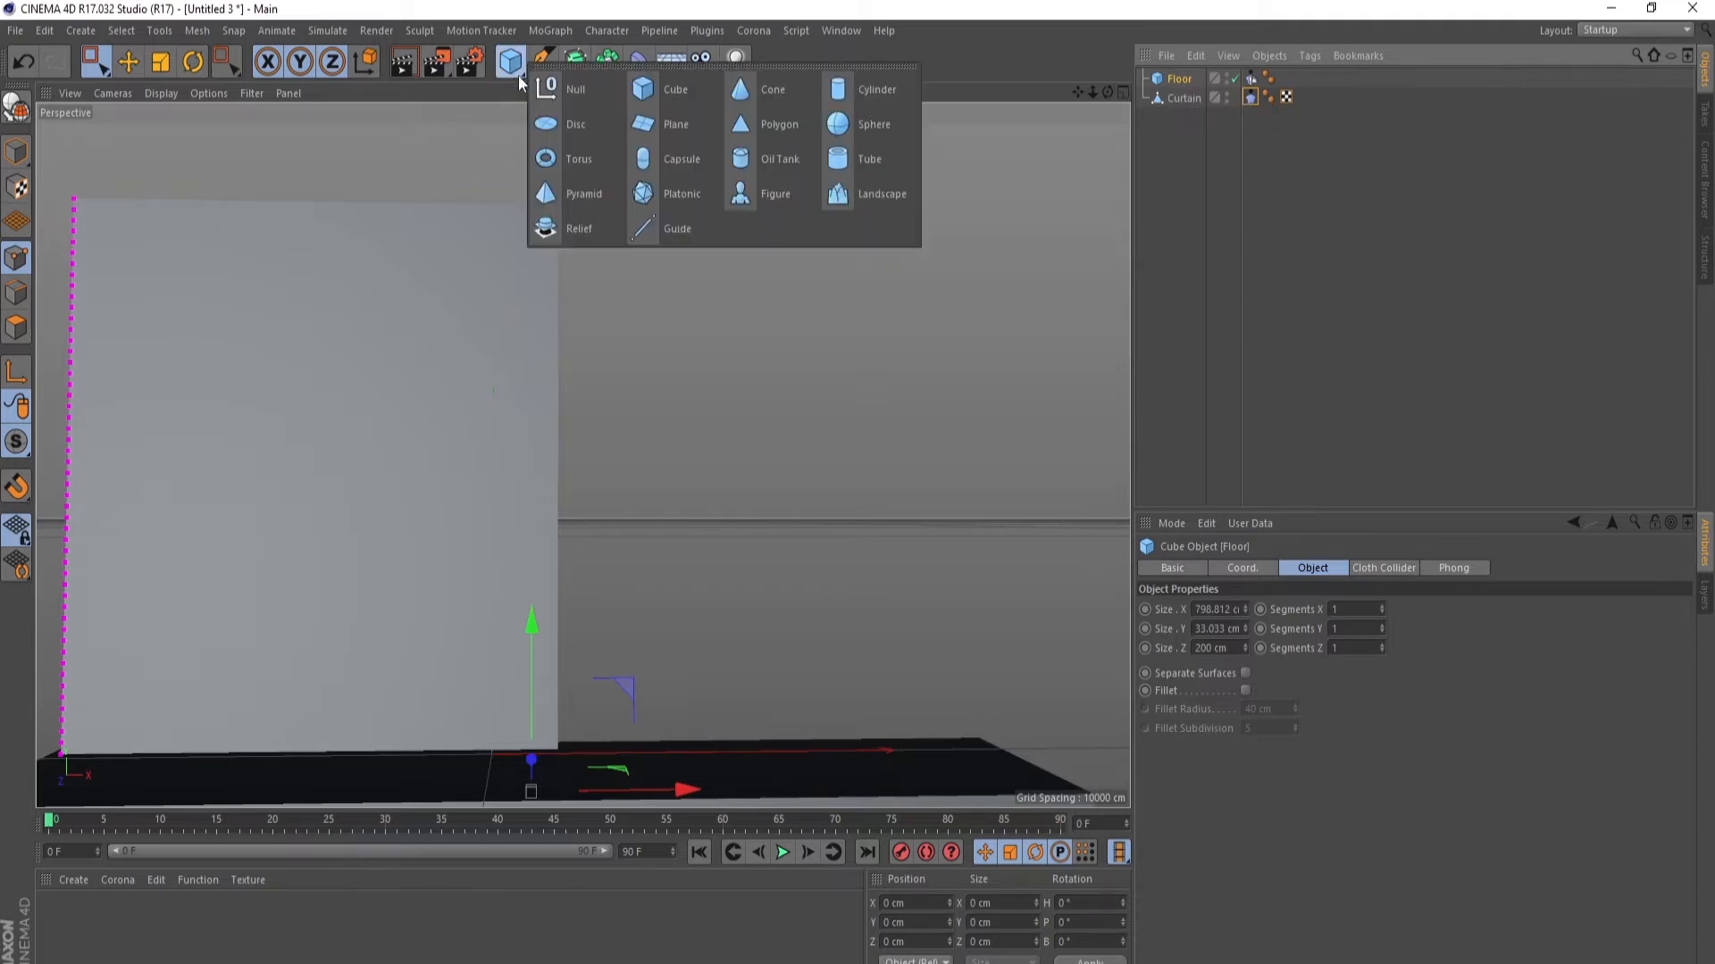
pyautogui.click(879, 90)
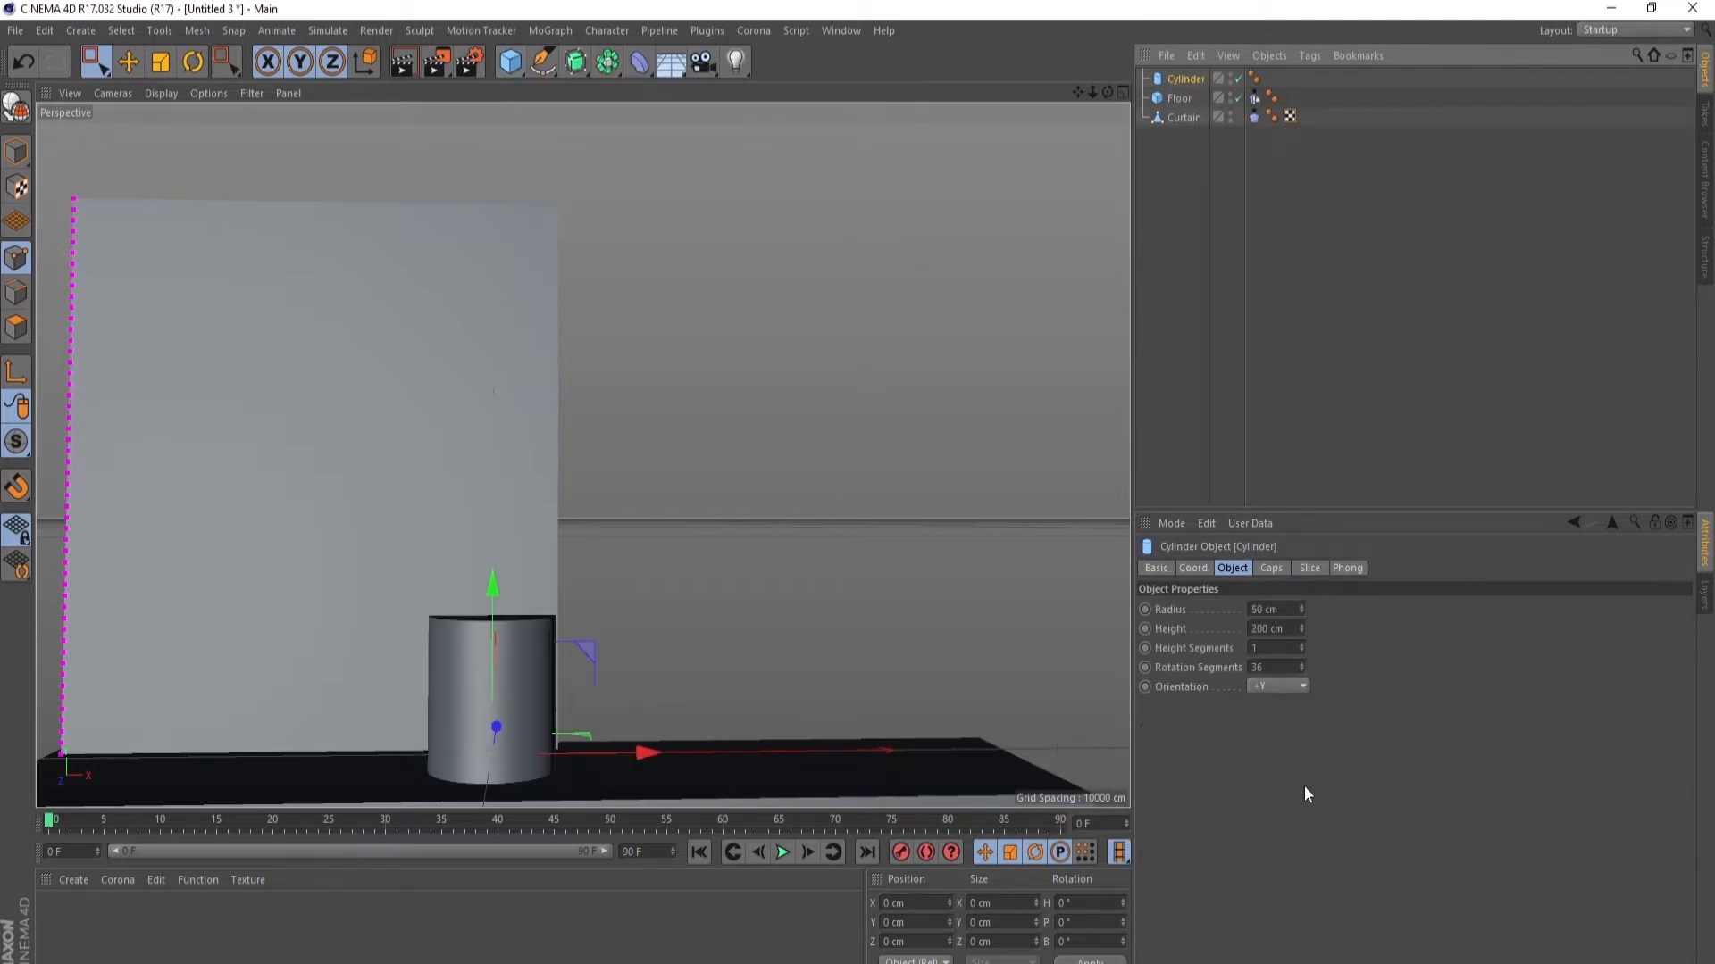
pyautogui.click(1286, 688)
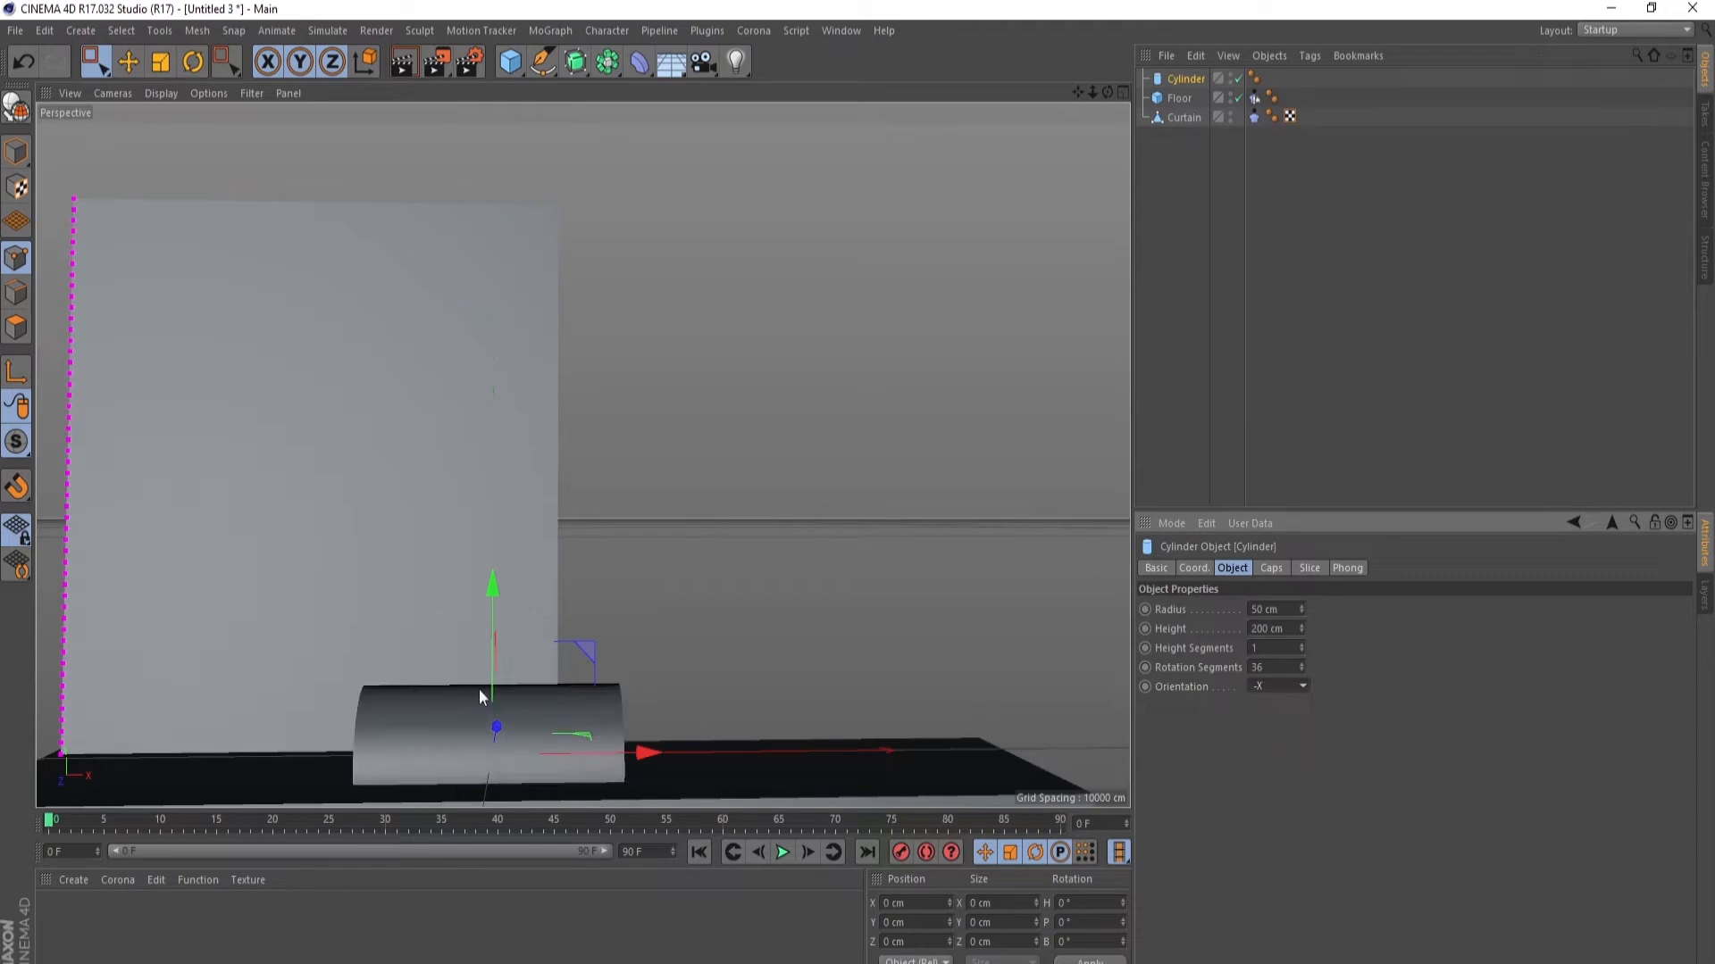
# - Raise the cylinder above the floor and, in model mode, thin it to a radius of about 4.3 cm
pyautogui.moveTo(496, 650); pyautogui.dragTo(491, 523)
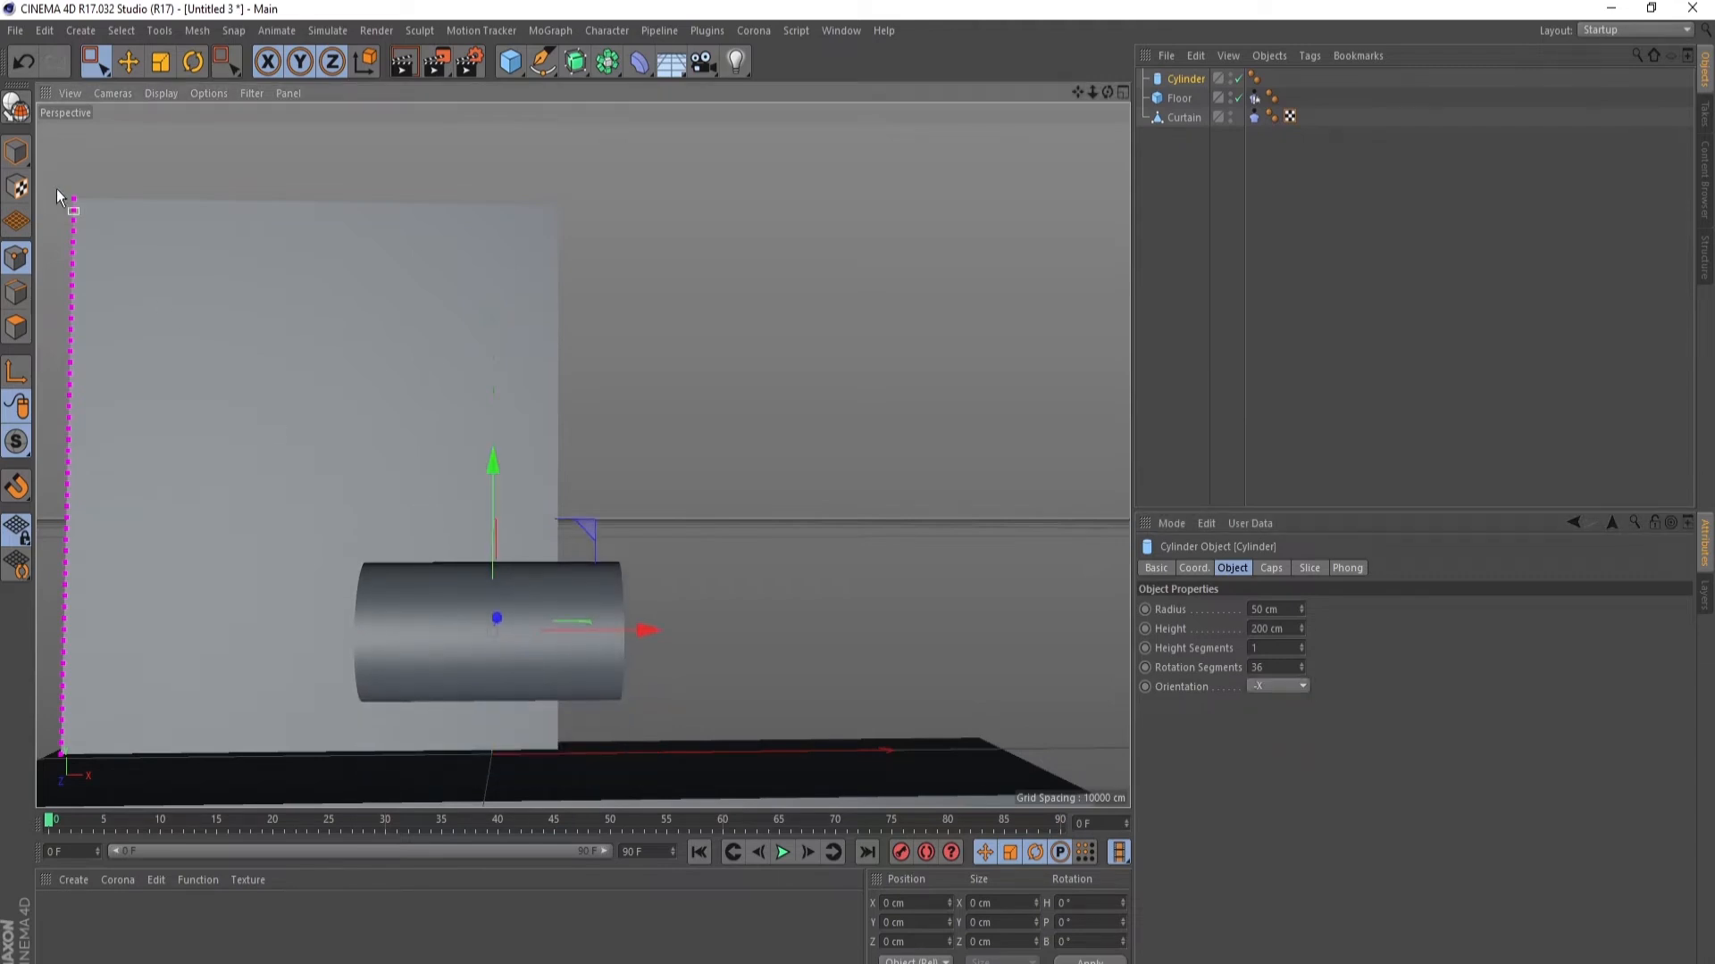
pyautogui.click(17, 154)
pyautogui.moveTo(368, 571); pyautogui.dragTo(367, 627)
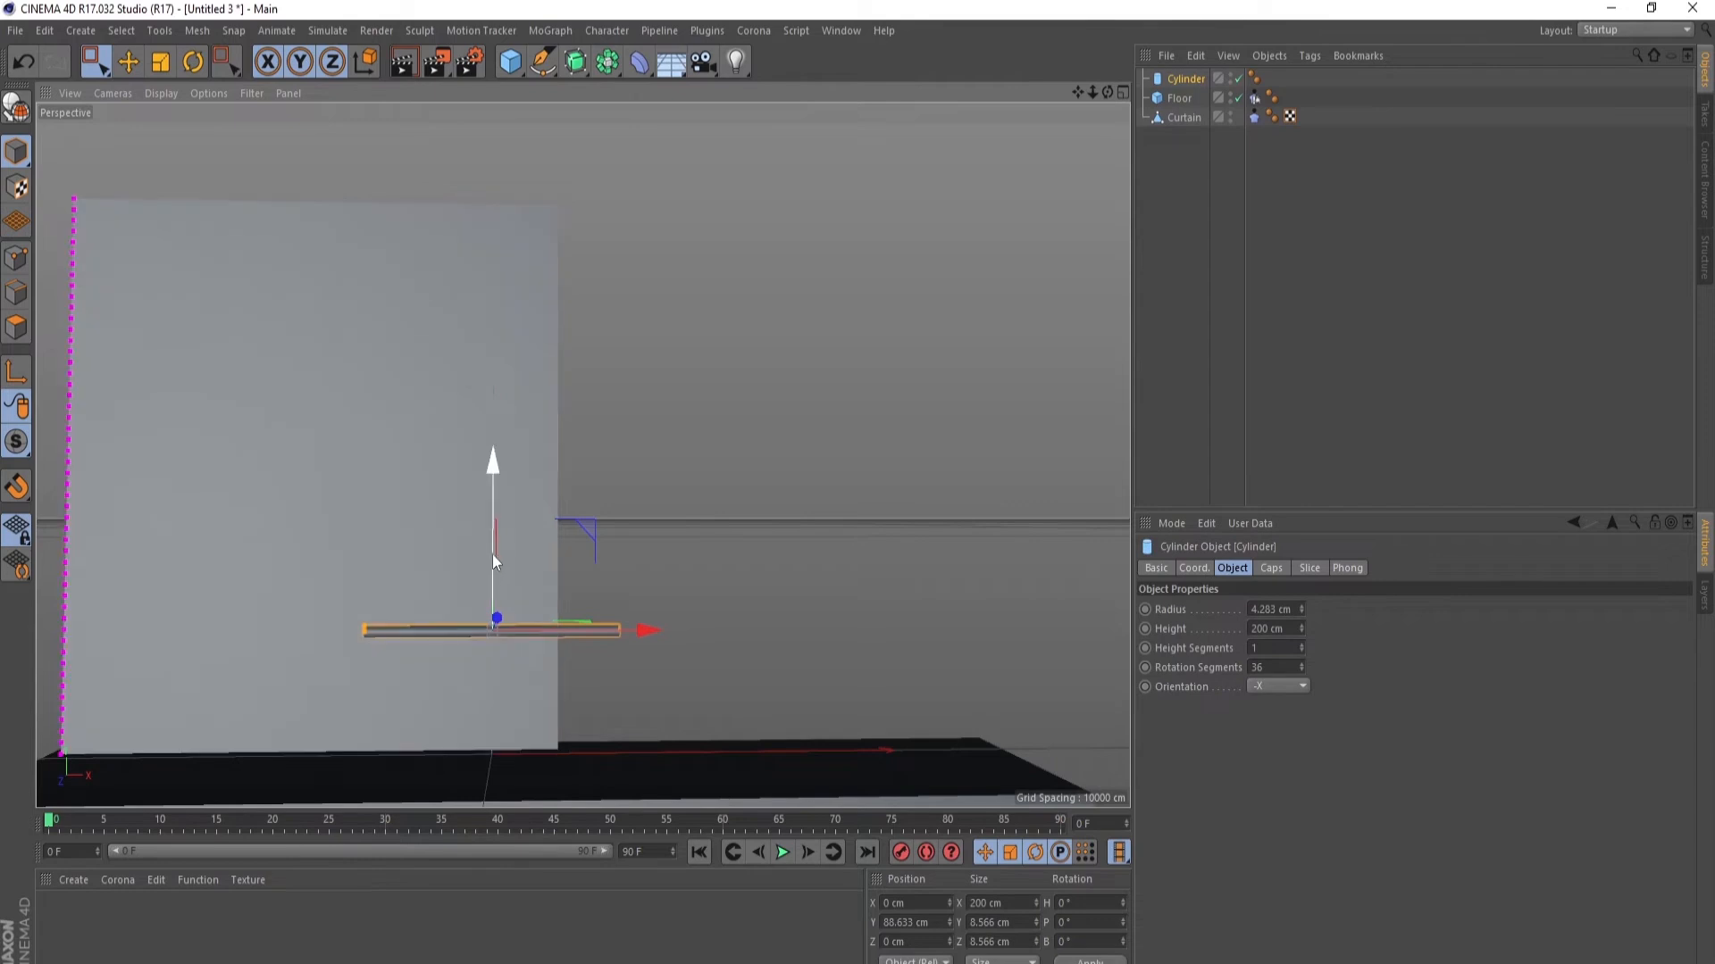
# - Fit the cylinder along the curtain's top edge with a height of about 385 cm, and make it editable
pyautogui.moveTo(493, 555); pyautogui.dragTo(521, 131)
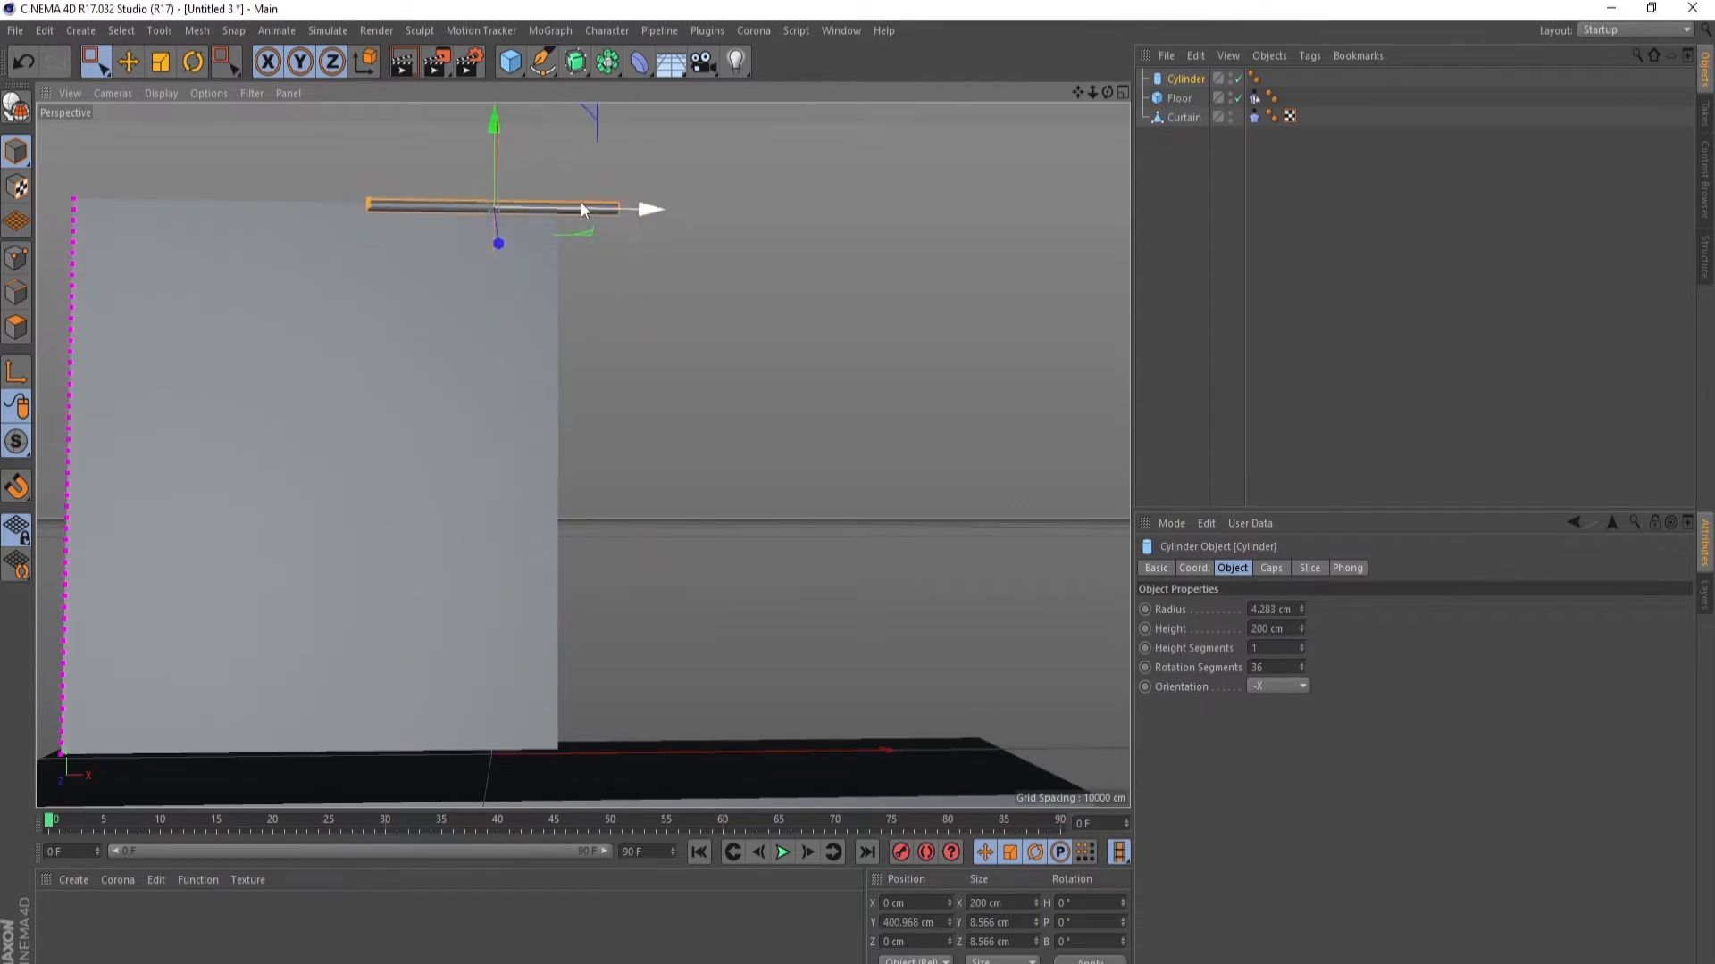
pyautogui.moveTo(581, 202); pyautogui.dragTo(405, 207)
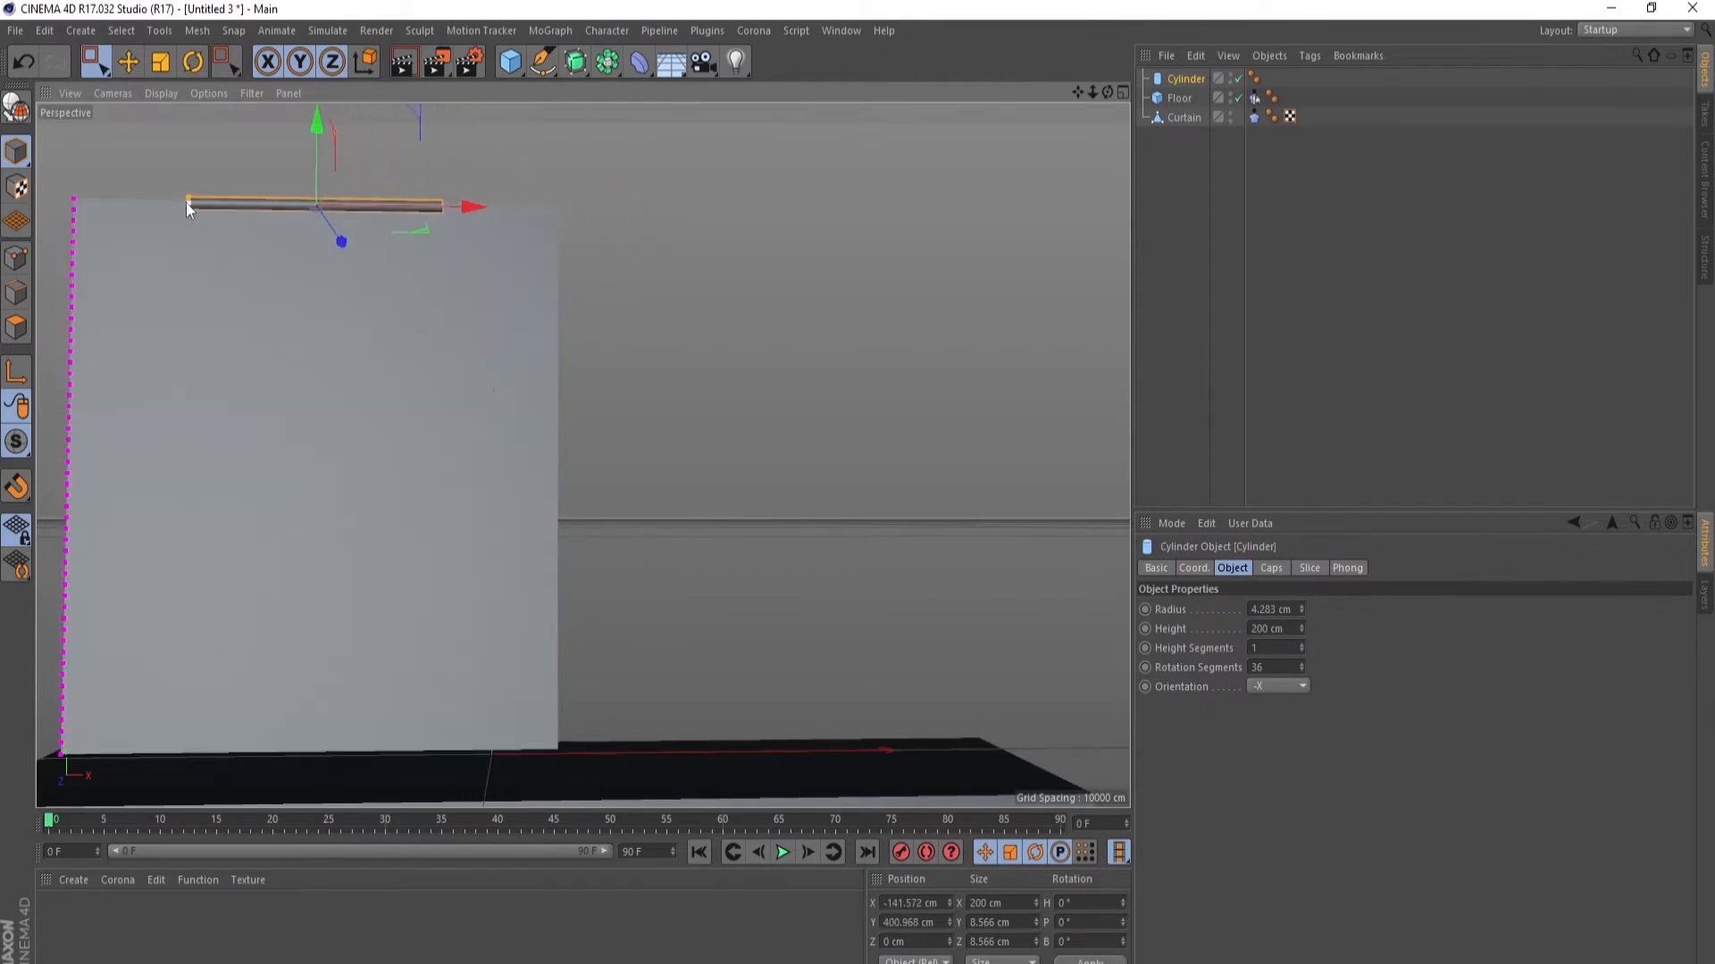
pyautogui.moveTo(188, 200); pyautogui.dragTo(73, 215)
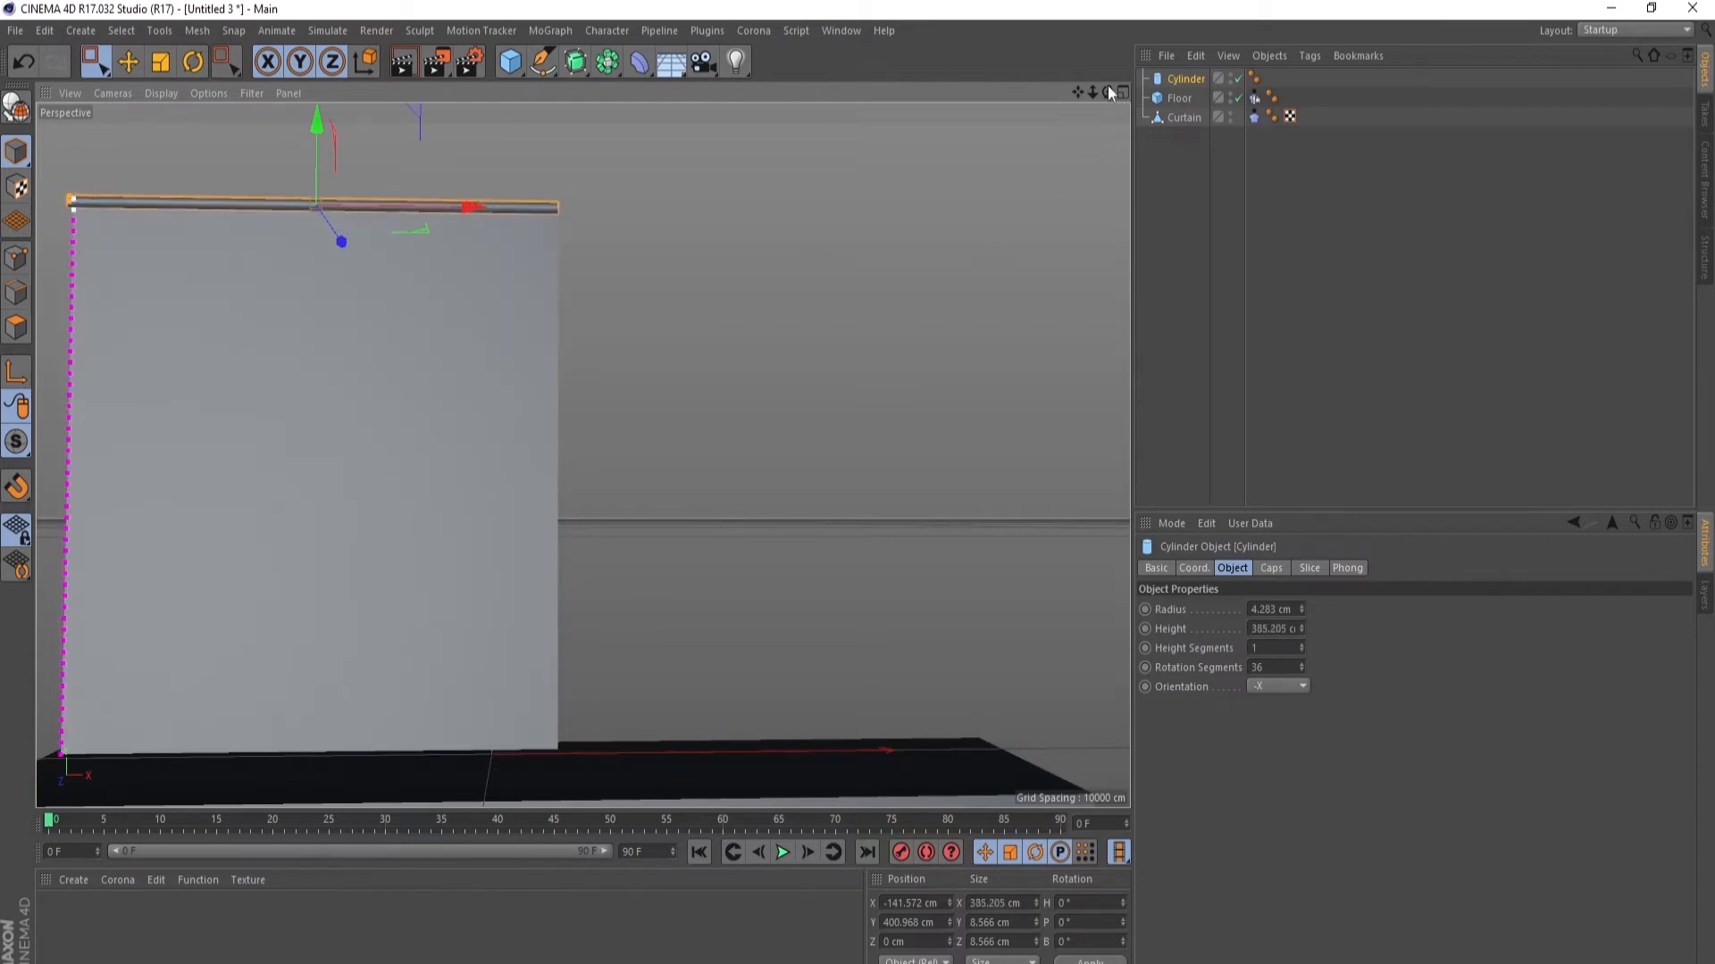
pyautogui.moveTo(1107, 92)
pyautogui.mouseDown()
pyautogui.moveTo(1075, 90)
pyautogui.moveTo(1108, 84)
pyautogui.mouseUp()
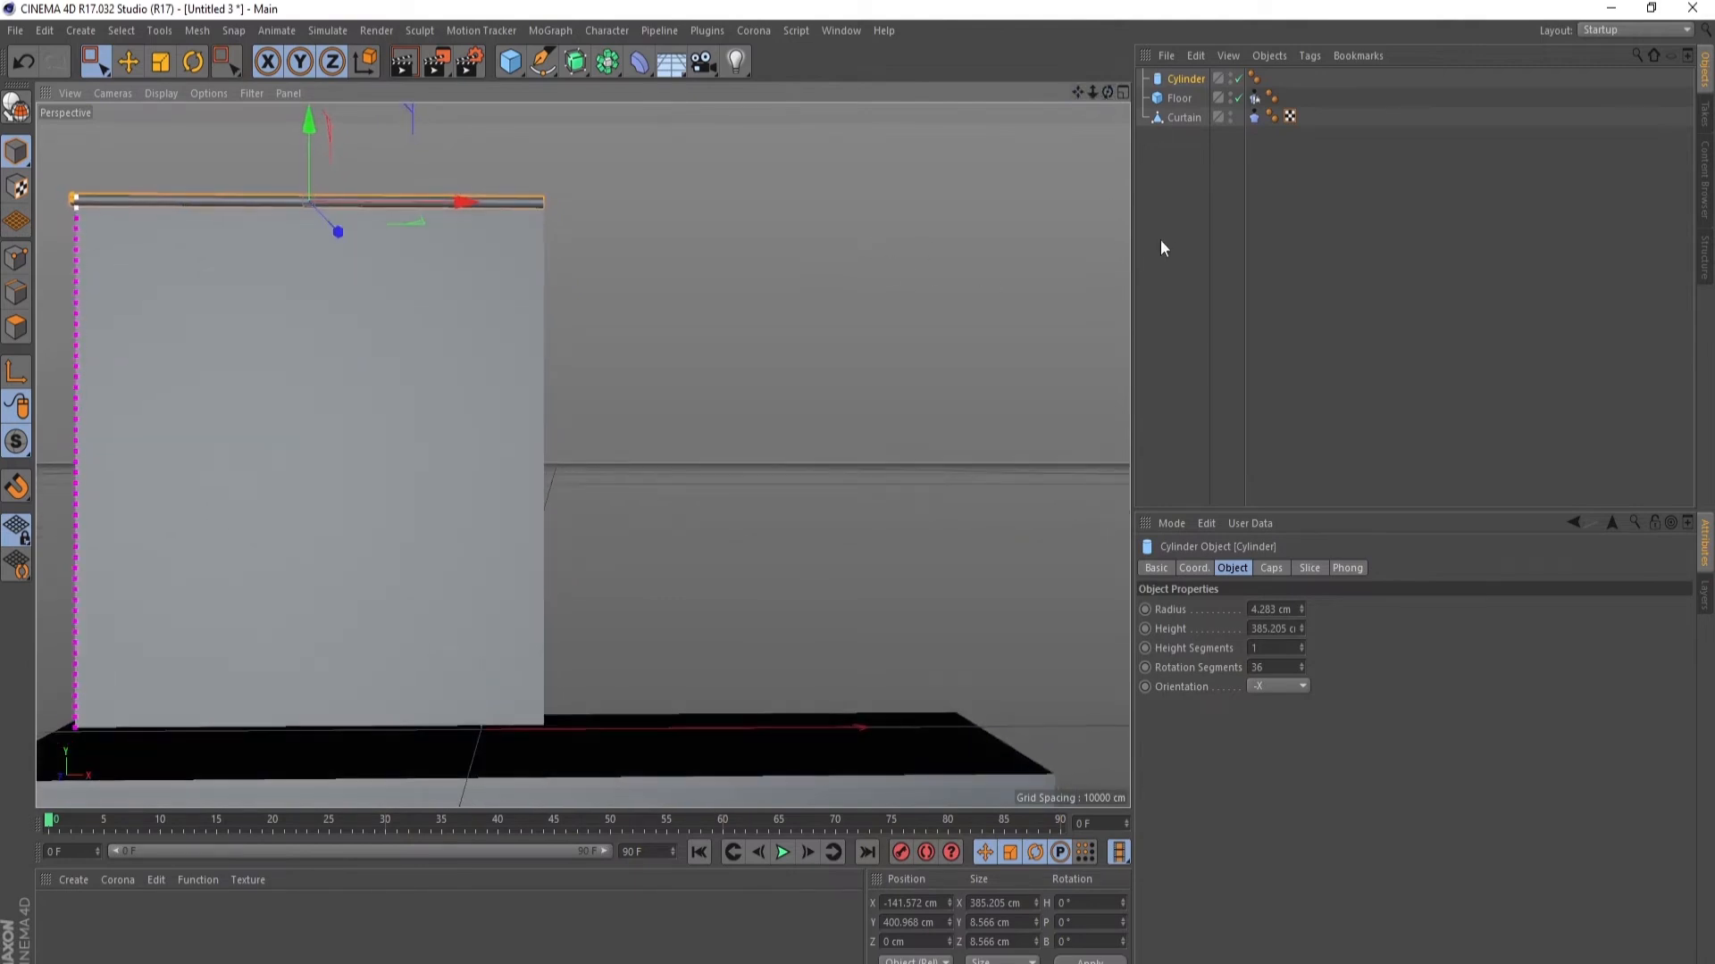
pyautogui.click(9, 110)
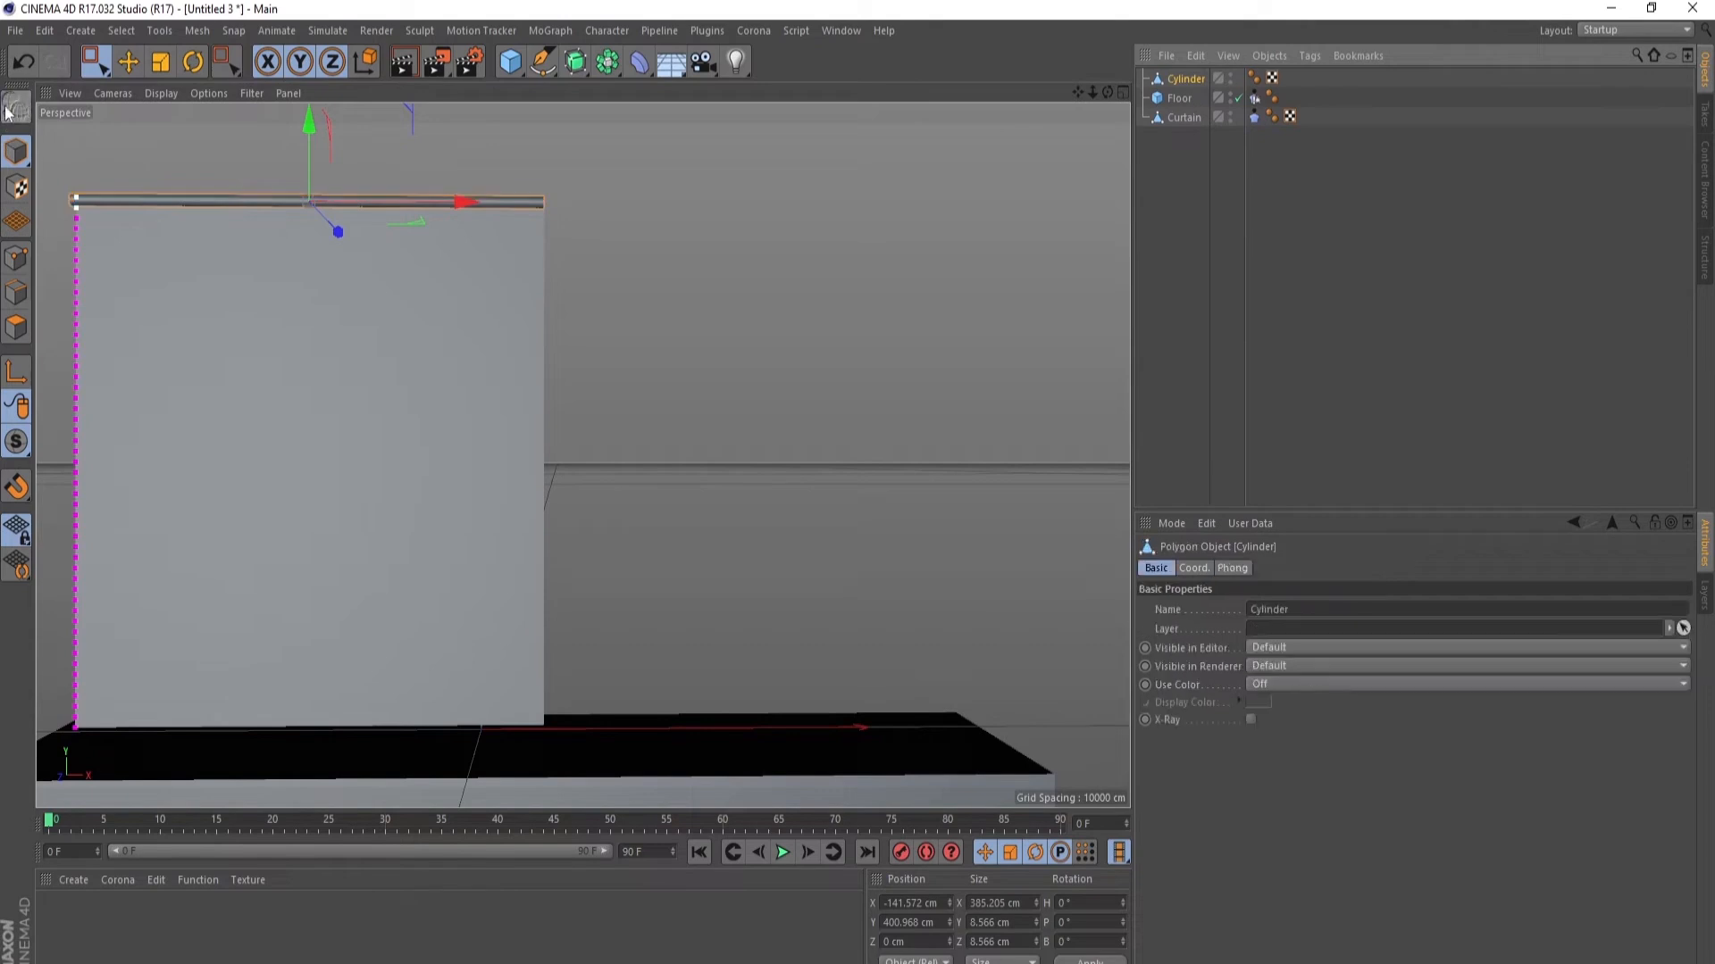
# - In the front view, select spaced groups of points along the Curtain's top edge in point mode
pyautogui.click(1181, 120)
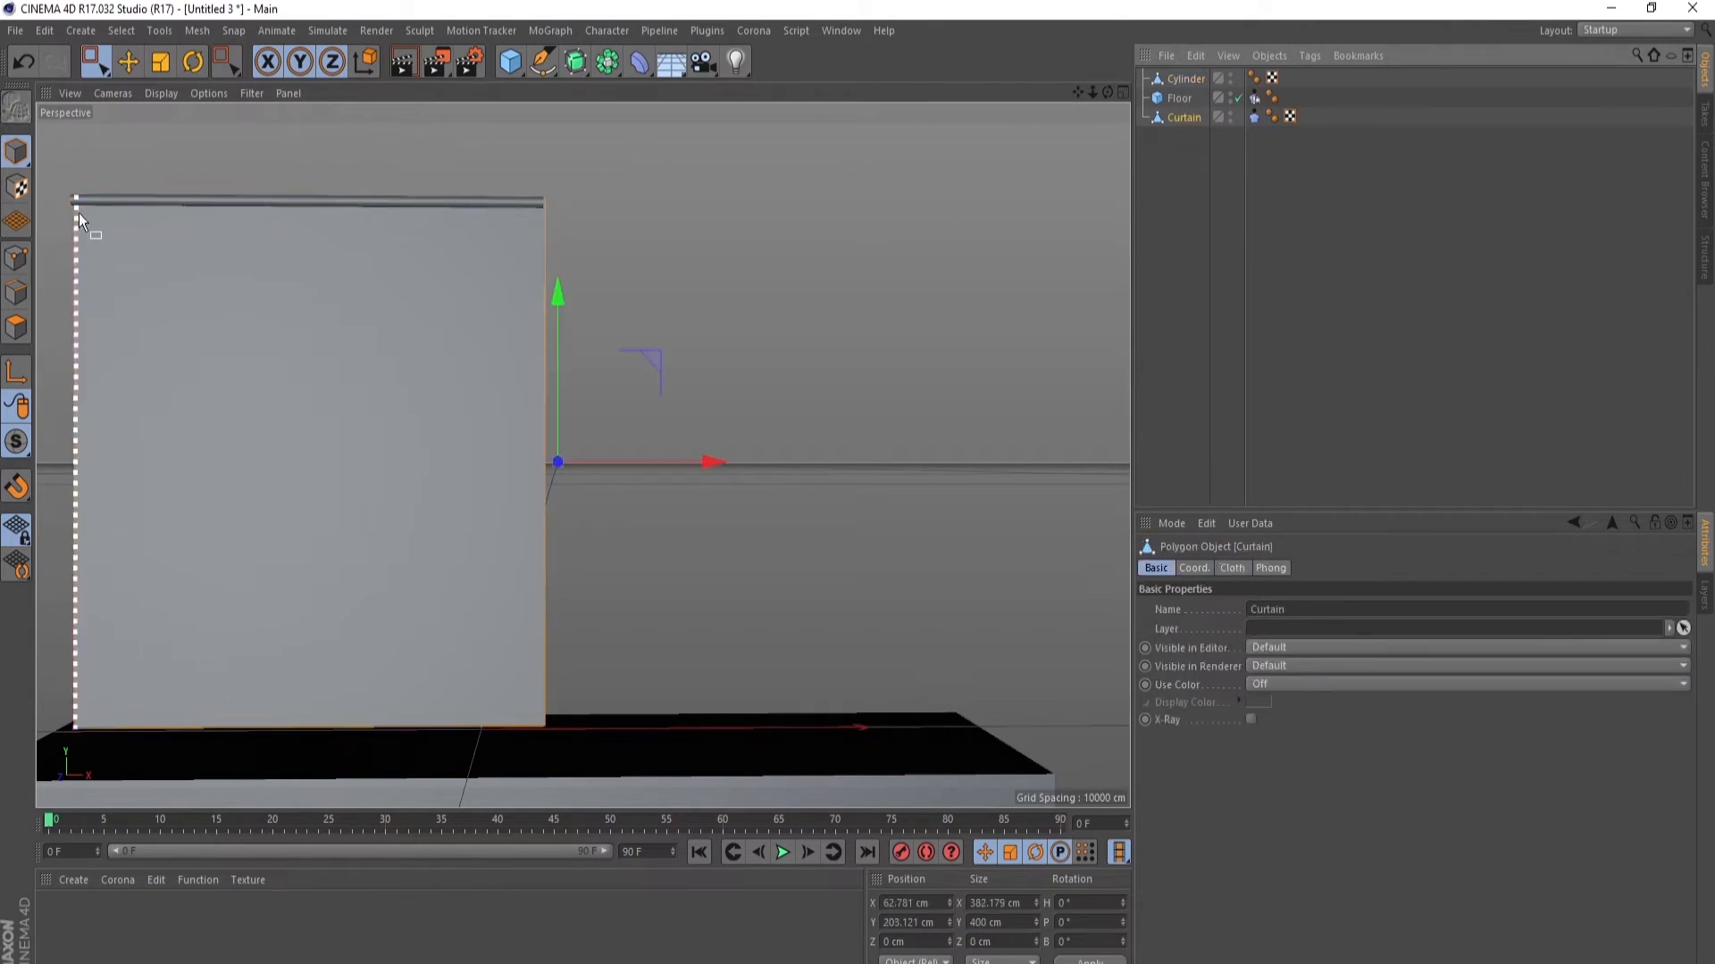
pyautogui.click(16, 259)
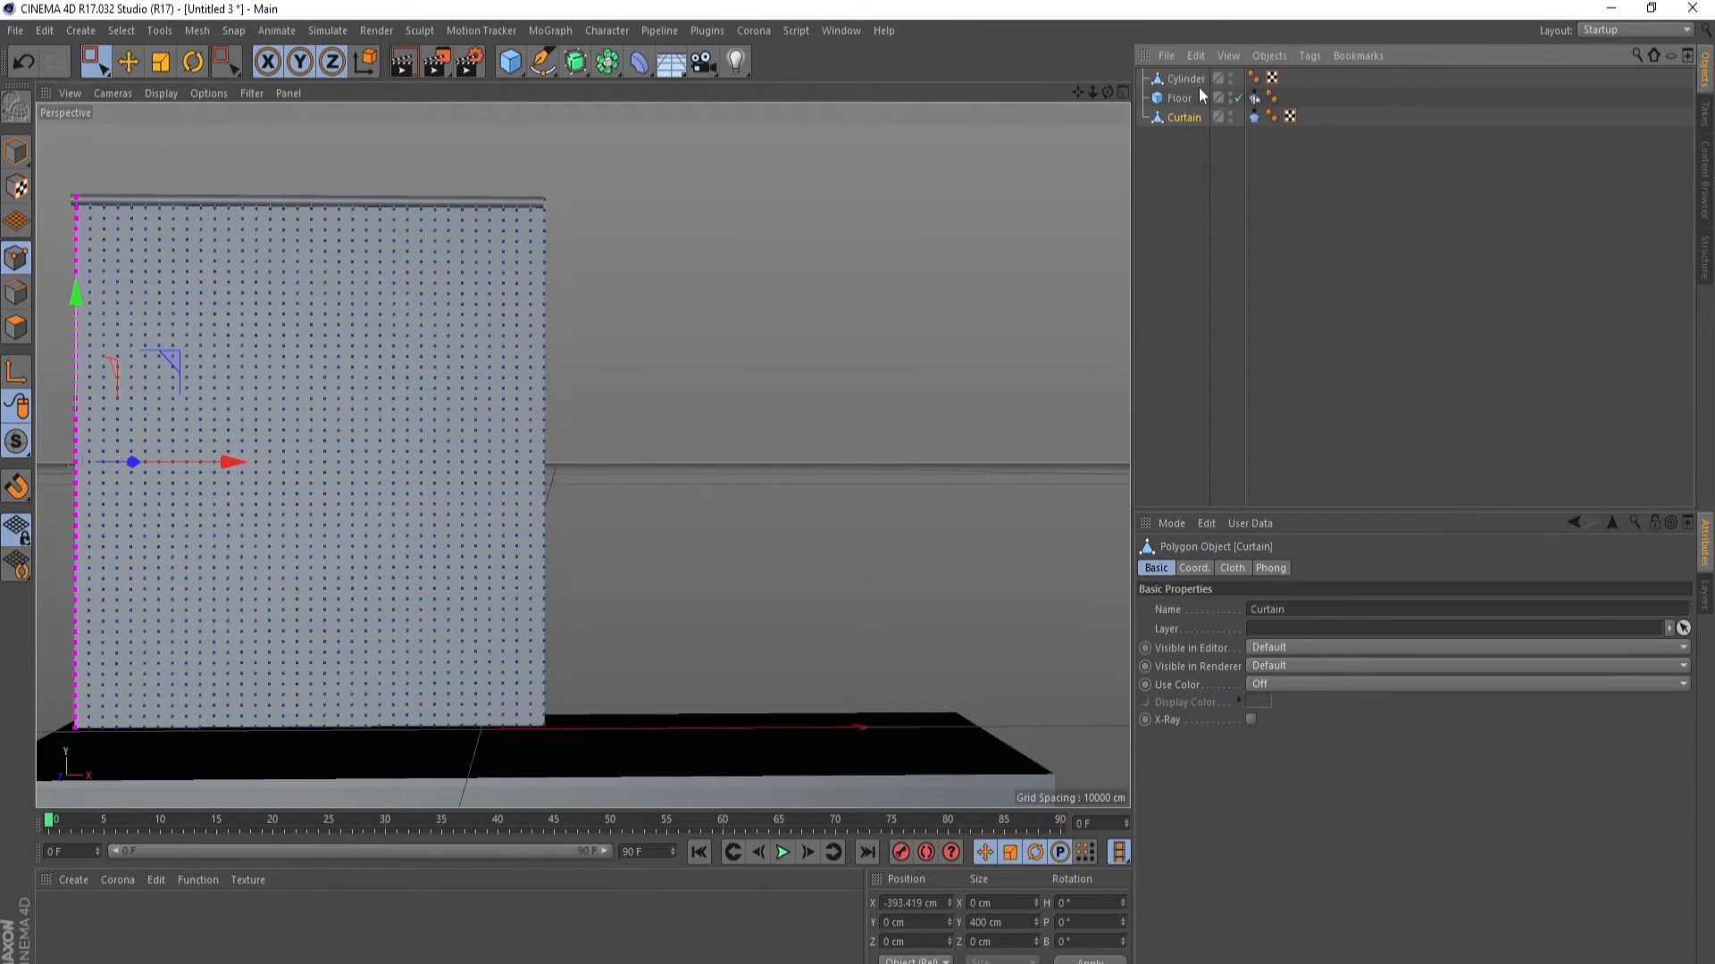
pyautogui.click(1125, 92)
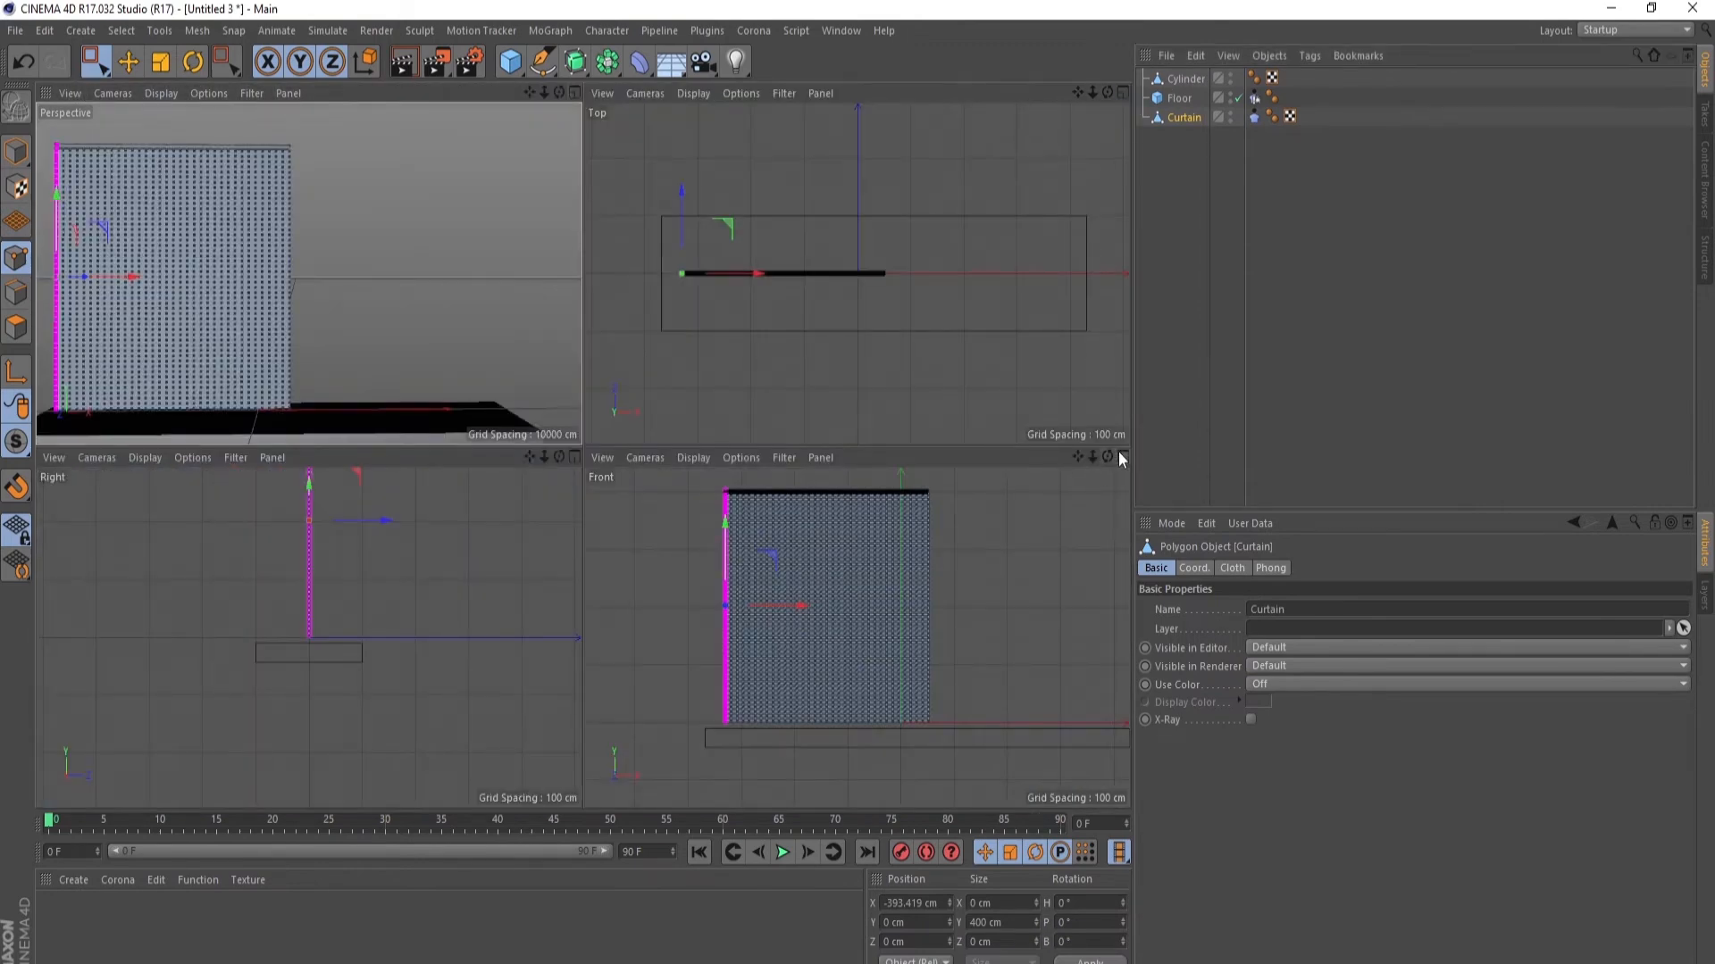
pyautogui.click(1122, 468)
pyautogui.moveTo(1077, 92)
pyautogui.mouseDown()
pyautogui.moveTo(1126, 107)
pyautogui.moveTo(1082, 103)
pyautogui.mouseUp()
pyautogui.moveTo(958, 190); pyautogui.dragTo(823, 218)
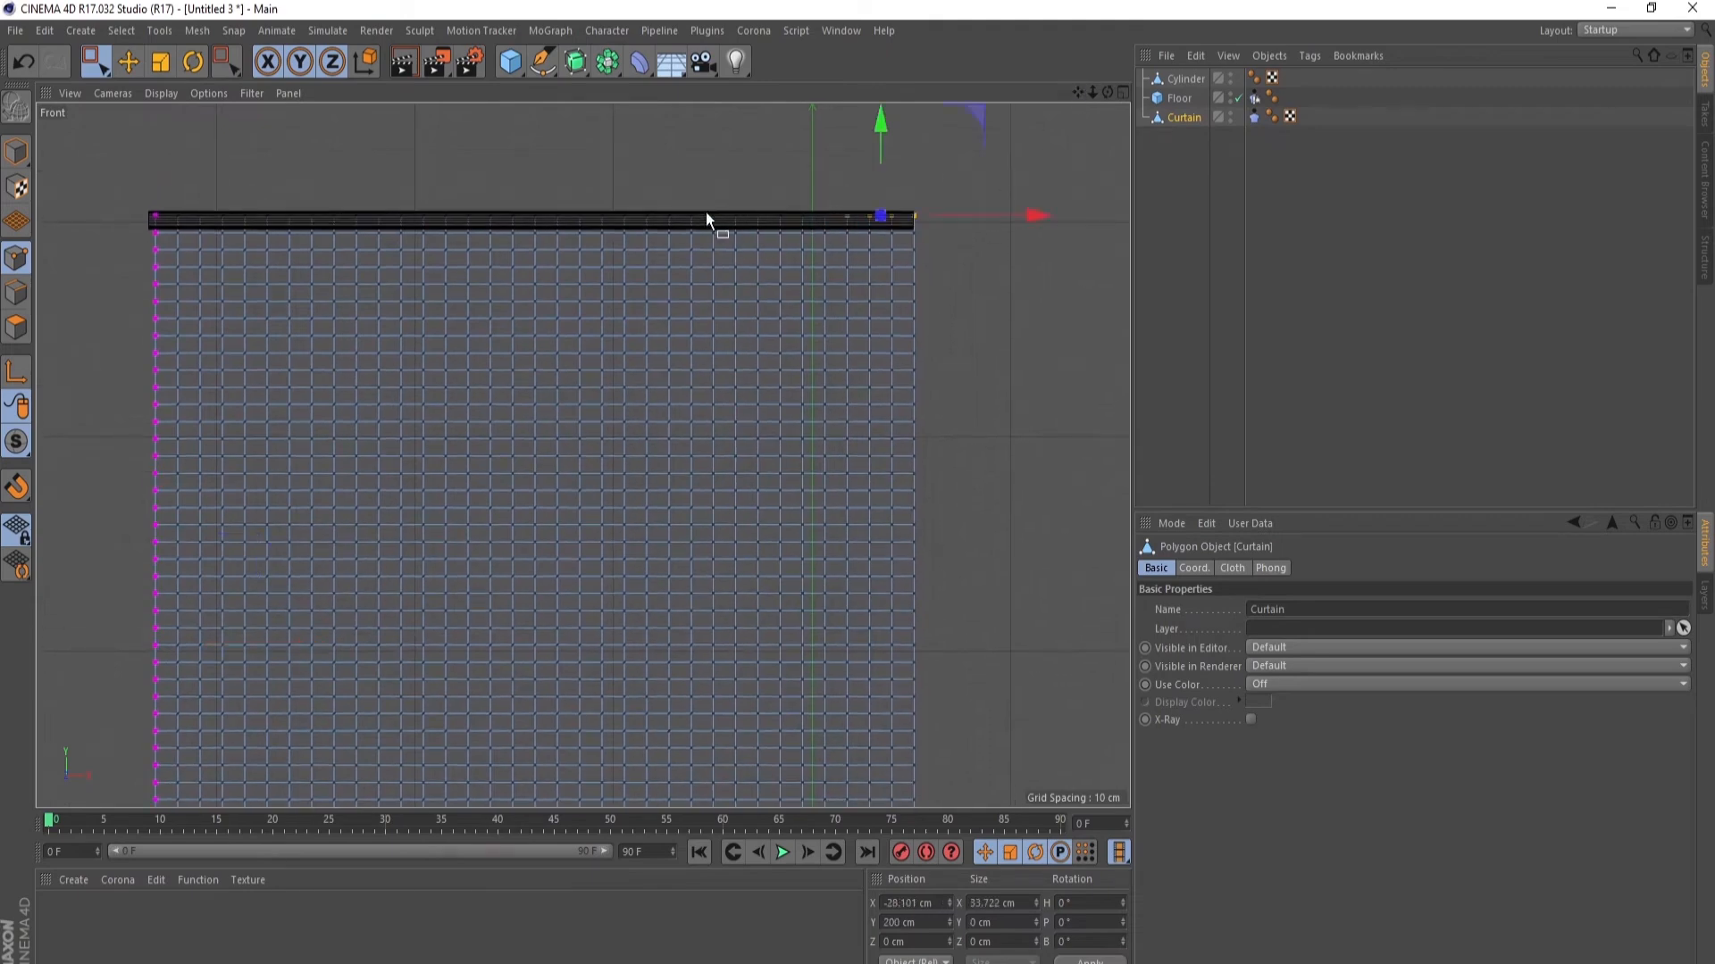
pyautogui.moveTo(733, 188); pyautogui.dragTo(121, 229)
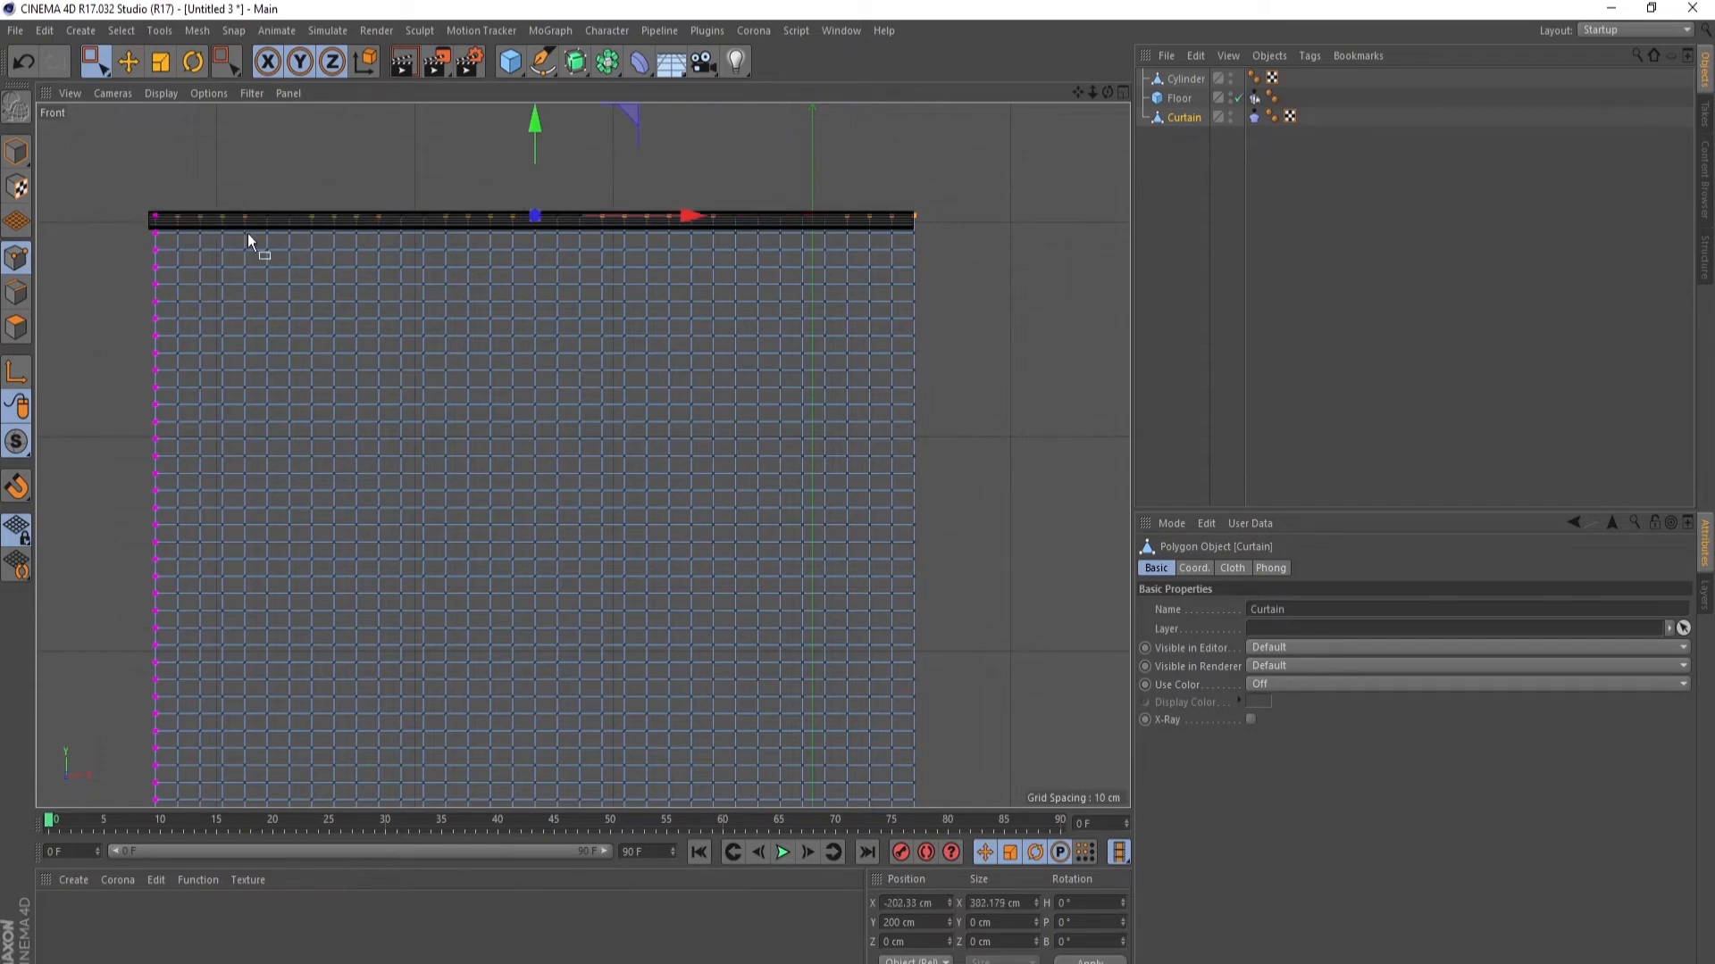
# - Add a Cloth Belt tag to the Curtain, belt it on the Cylinder and set the selected top-edge points
pyautogui.rightClick(1197, 115)
pyautogui.moveTo(1283, 308)
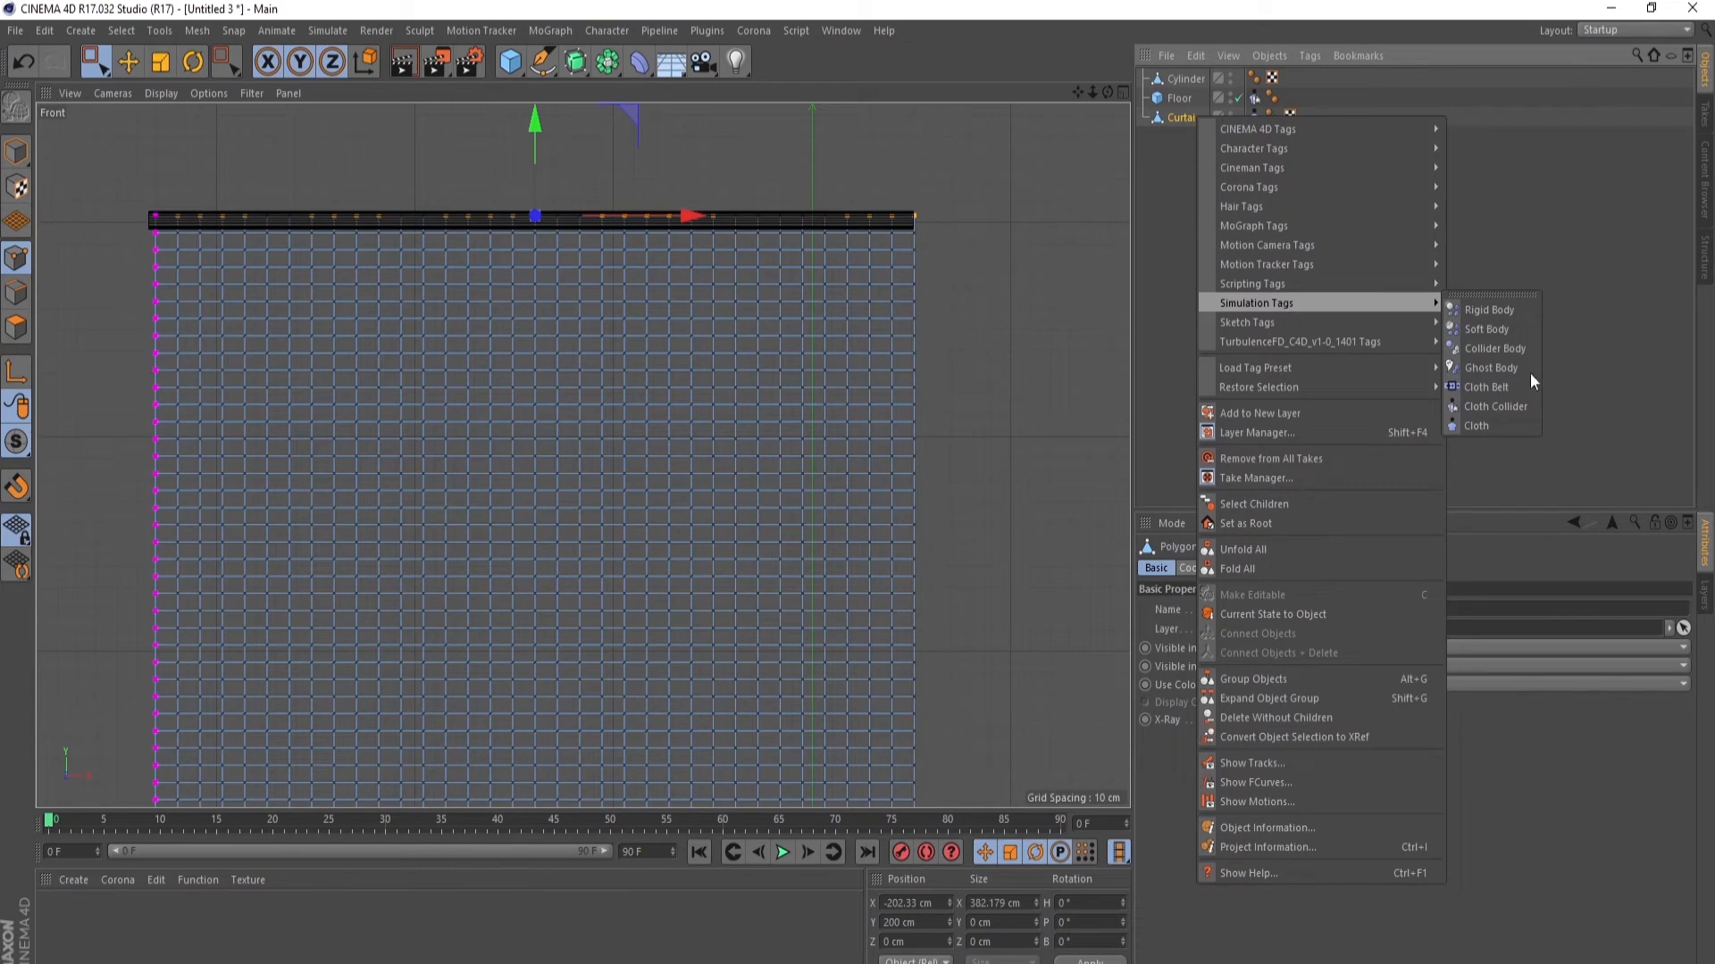
pyautogui.click(1497, 389)
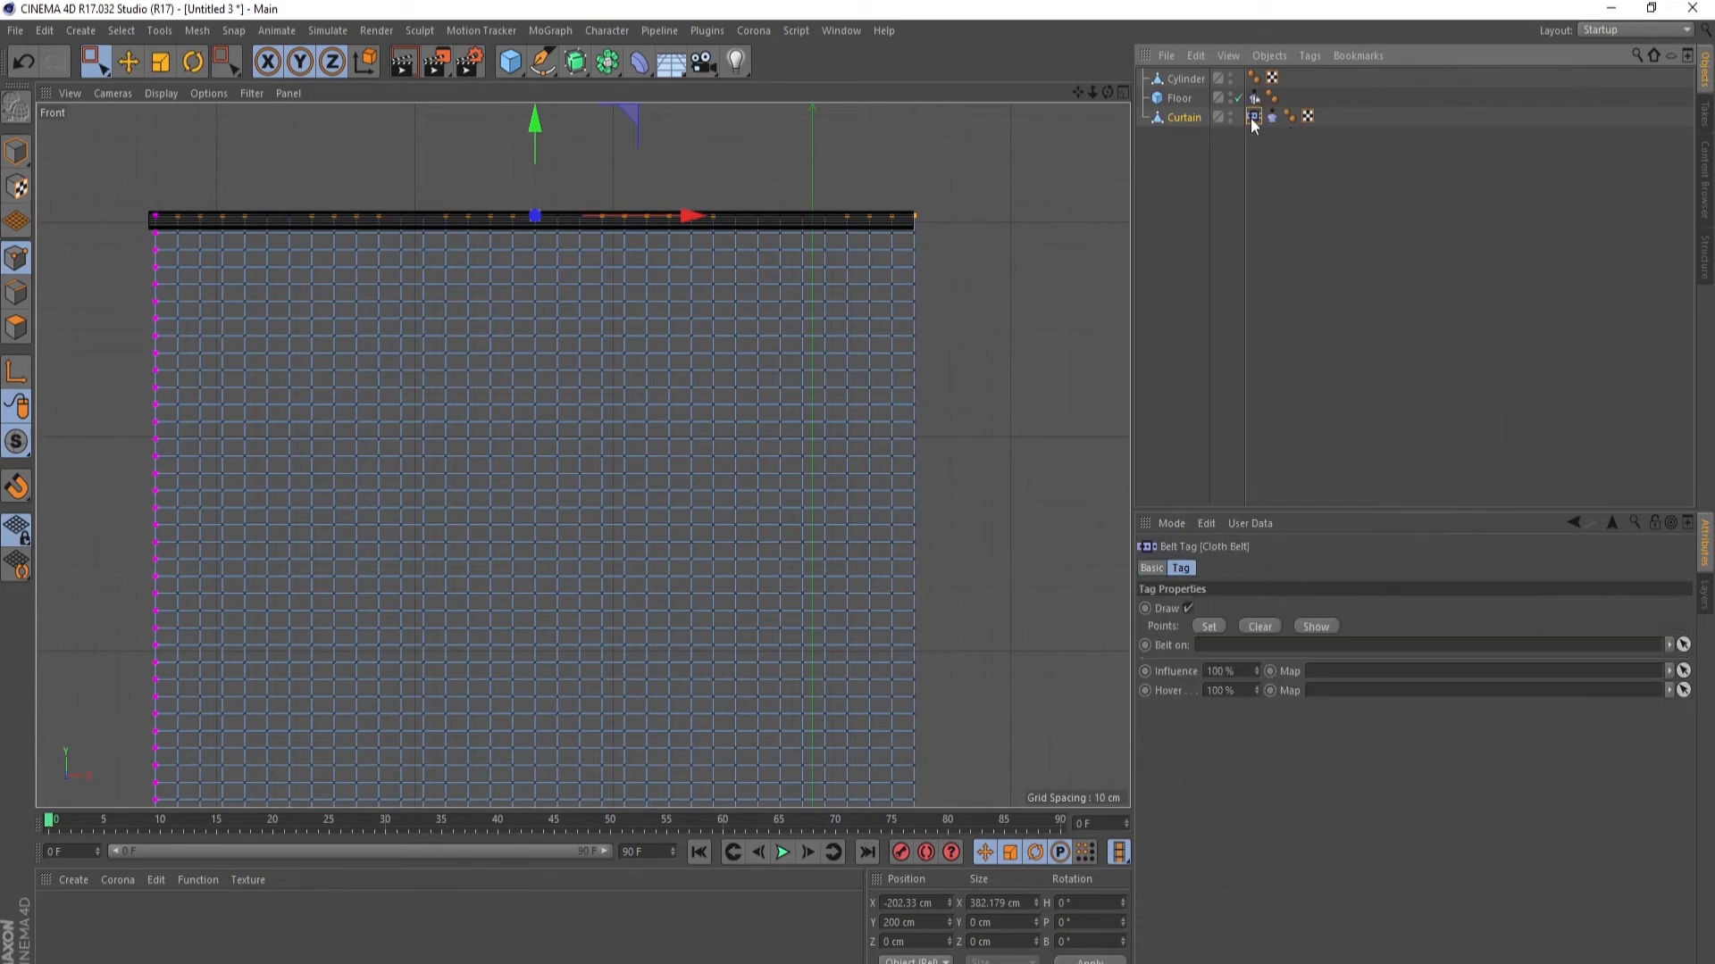
pyautogui.moveTo(1181, 79); pyautogui.dragTo(1249, 652)
pyautogui.click(1213, 626)
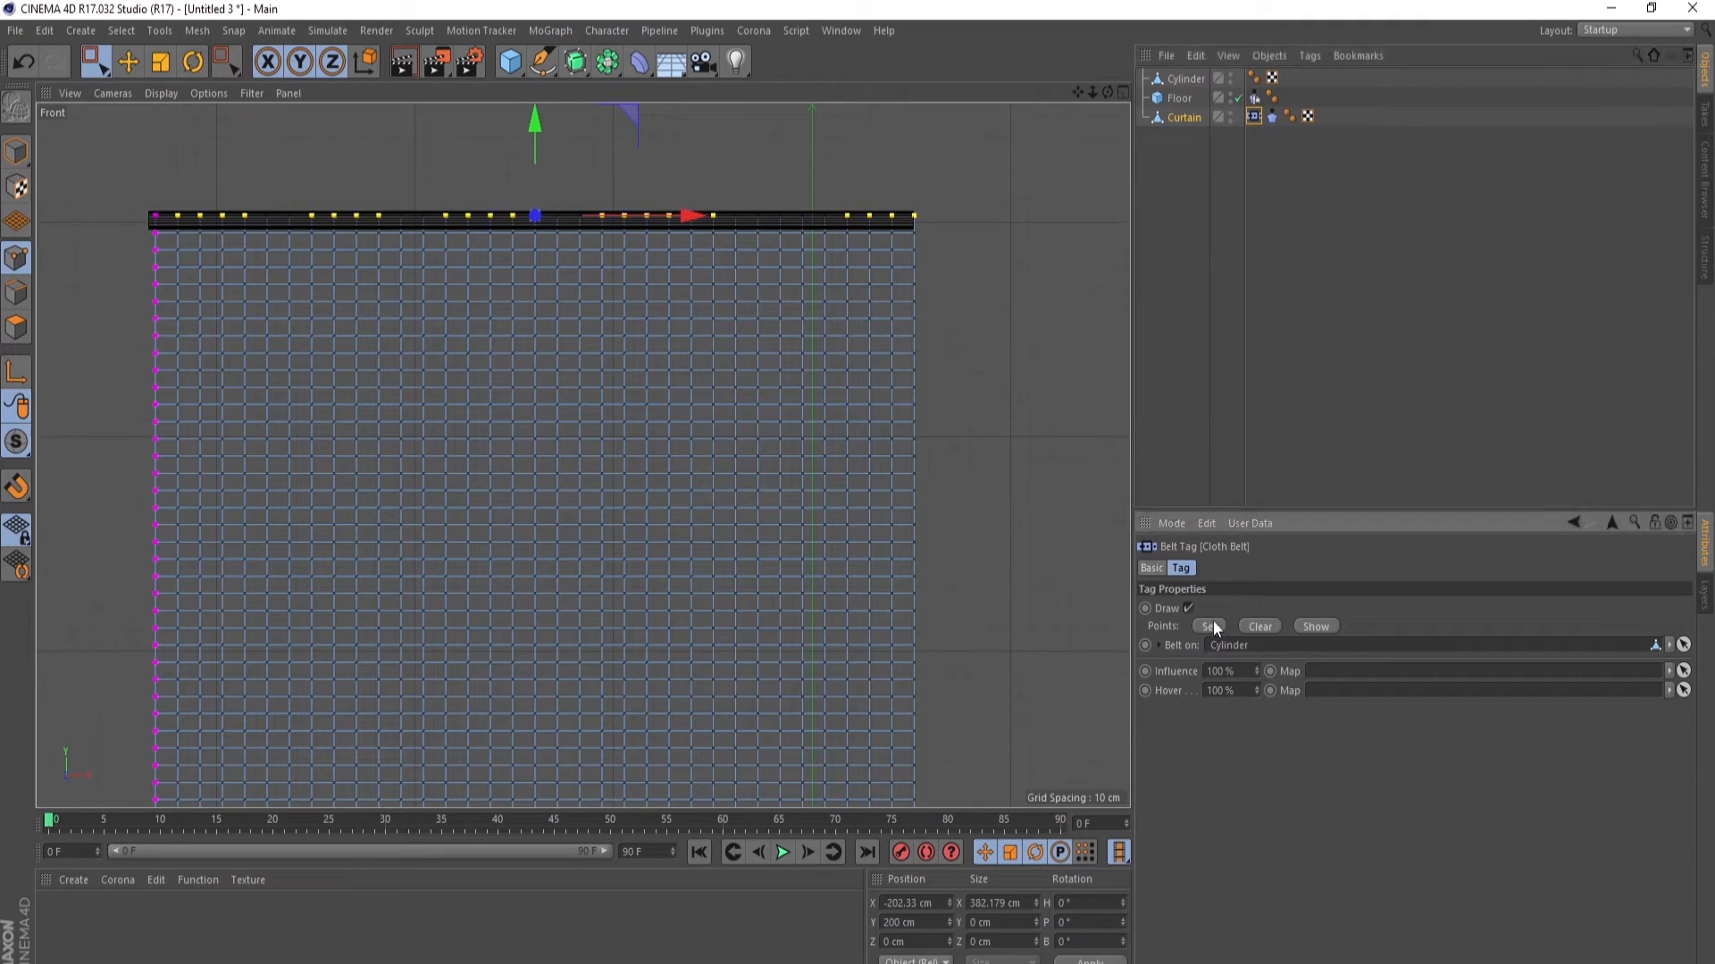
# - Play the simulation of the belted curtain in the perspective view and stop it
pyautogui.click(1124, 92)
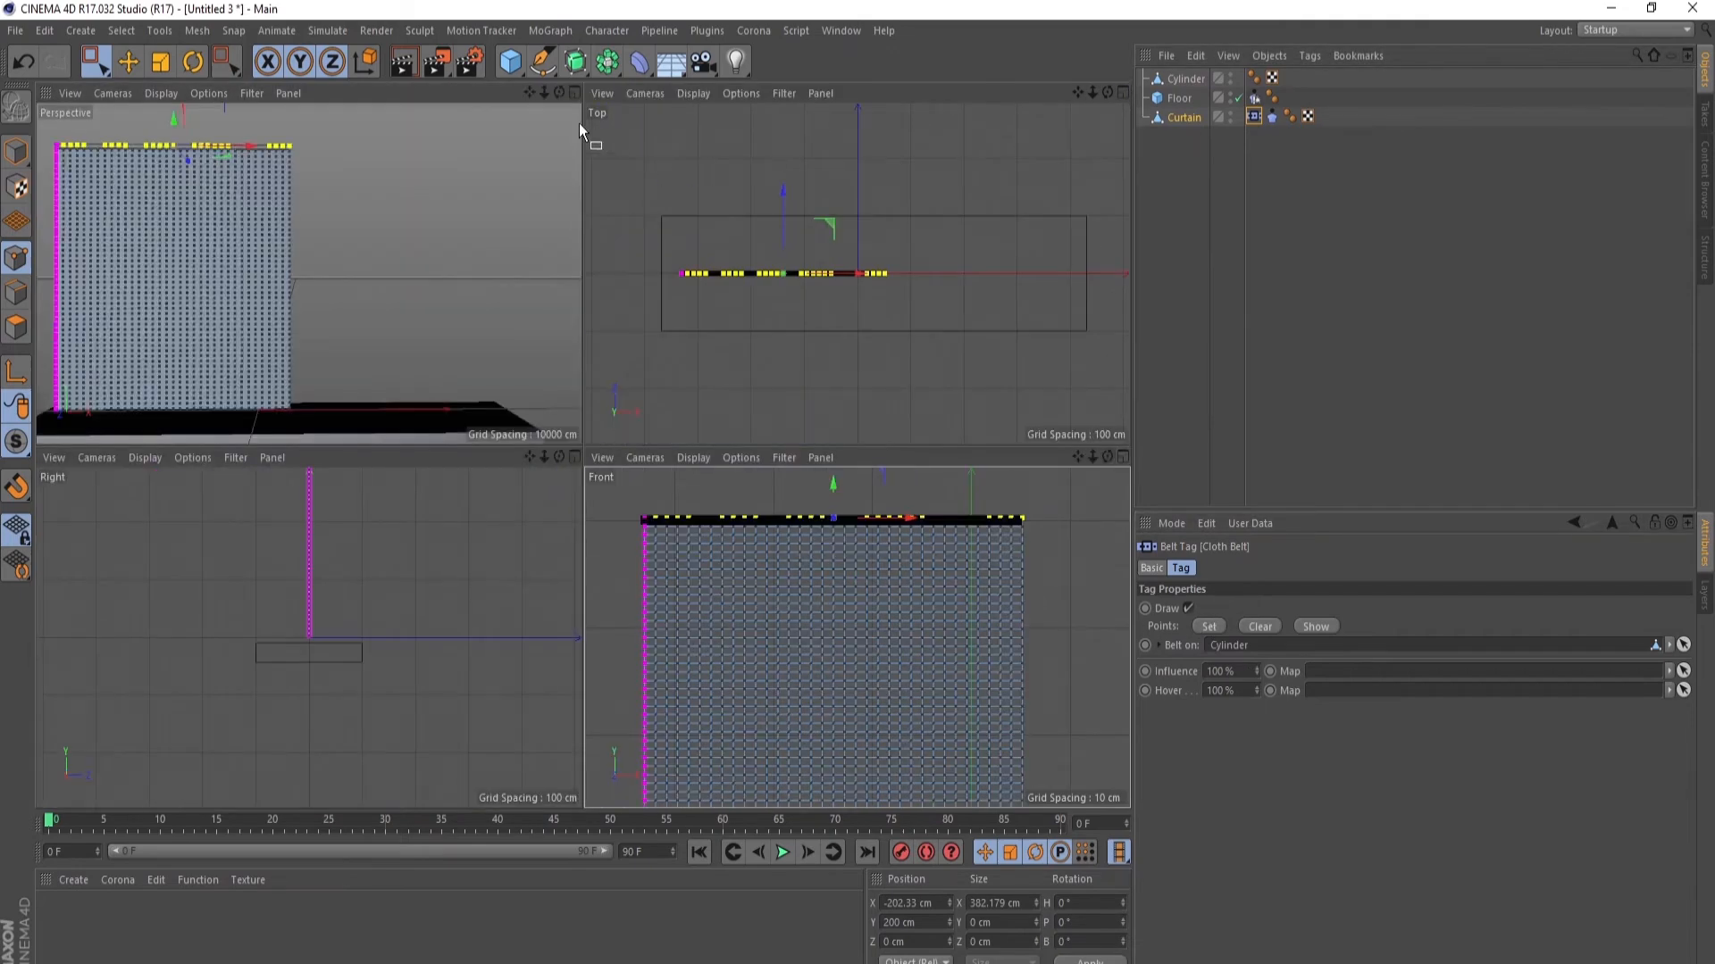
pyautogui.click(578, 95)
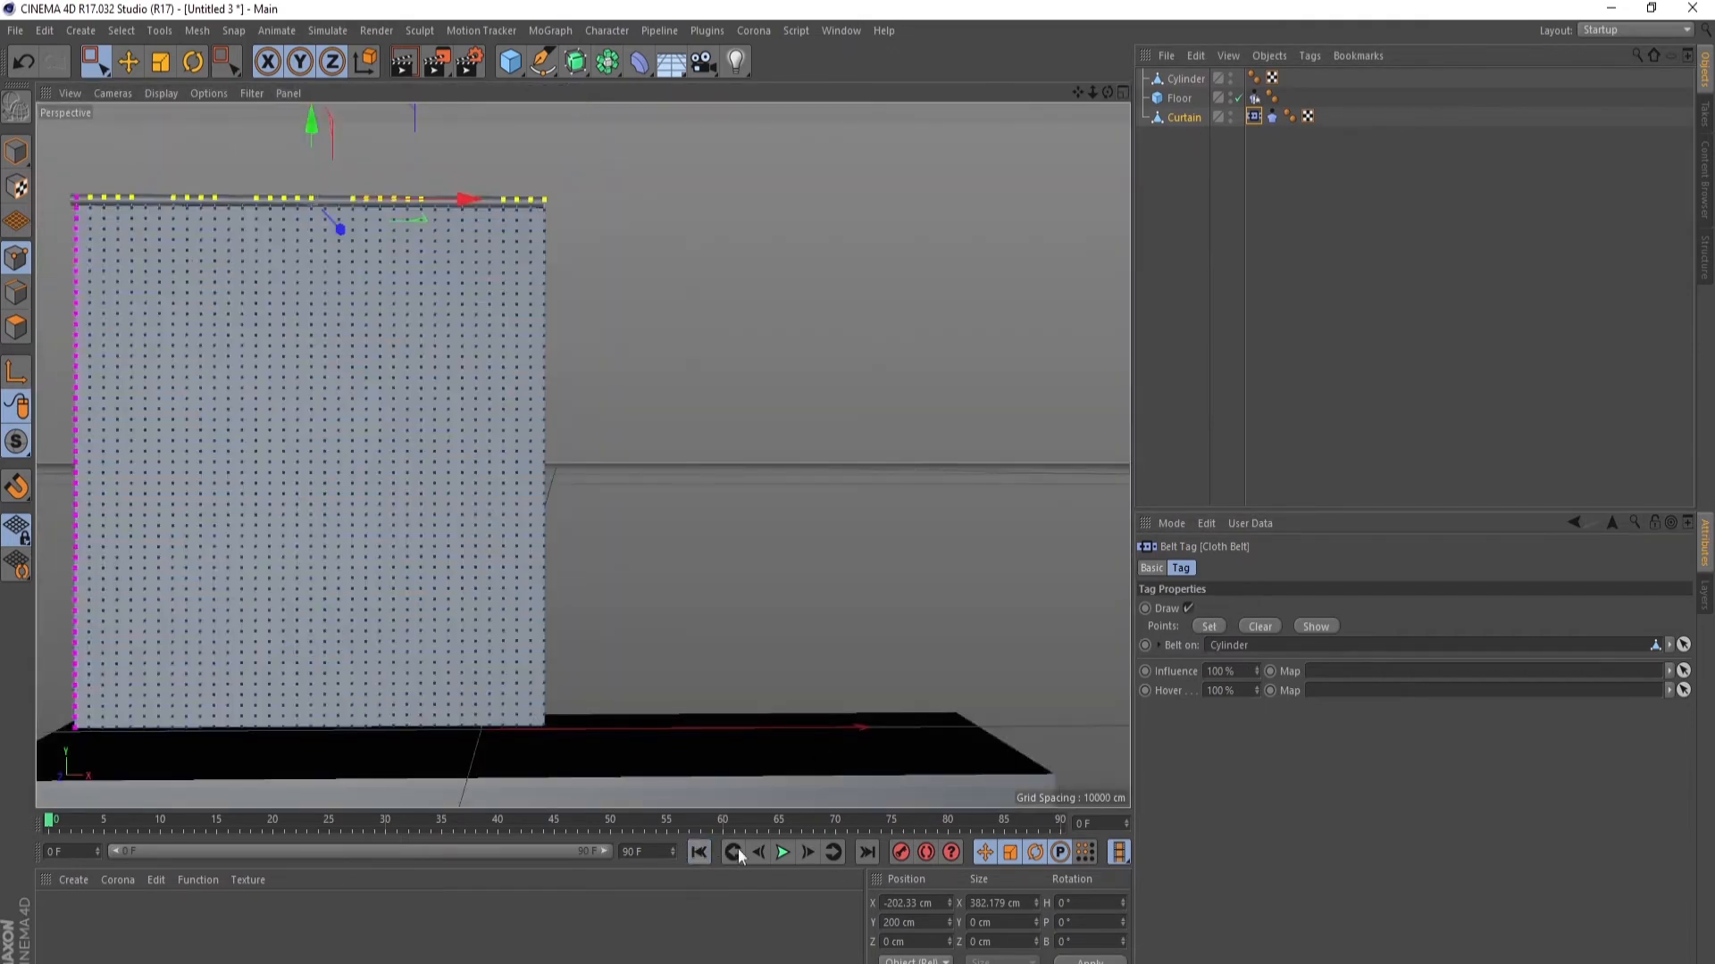
pyautogui.click(781, 852)
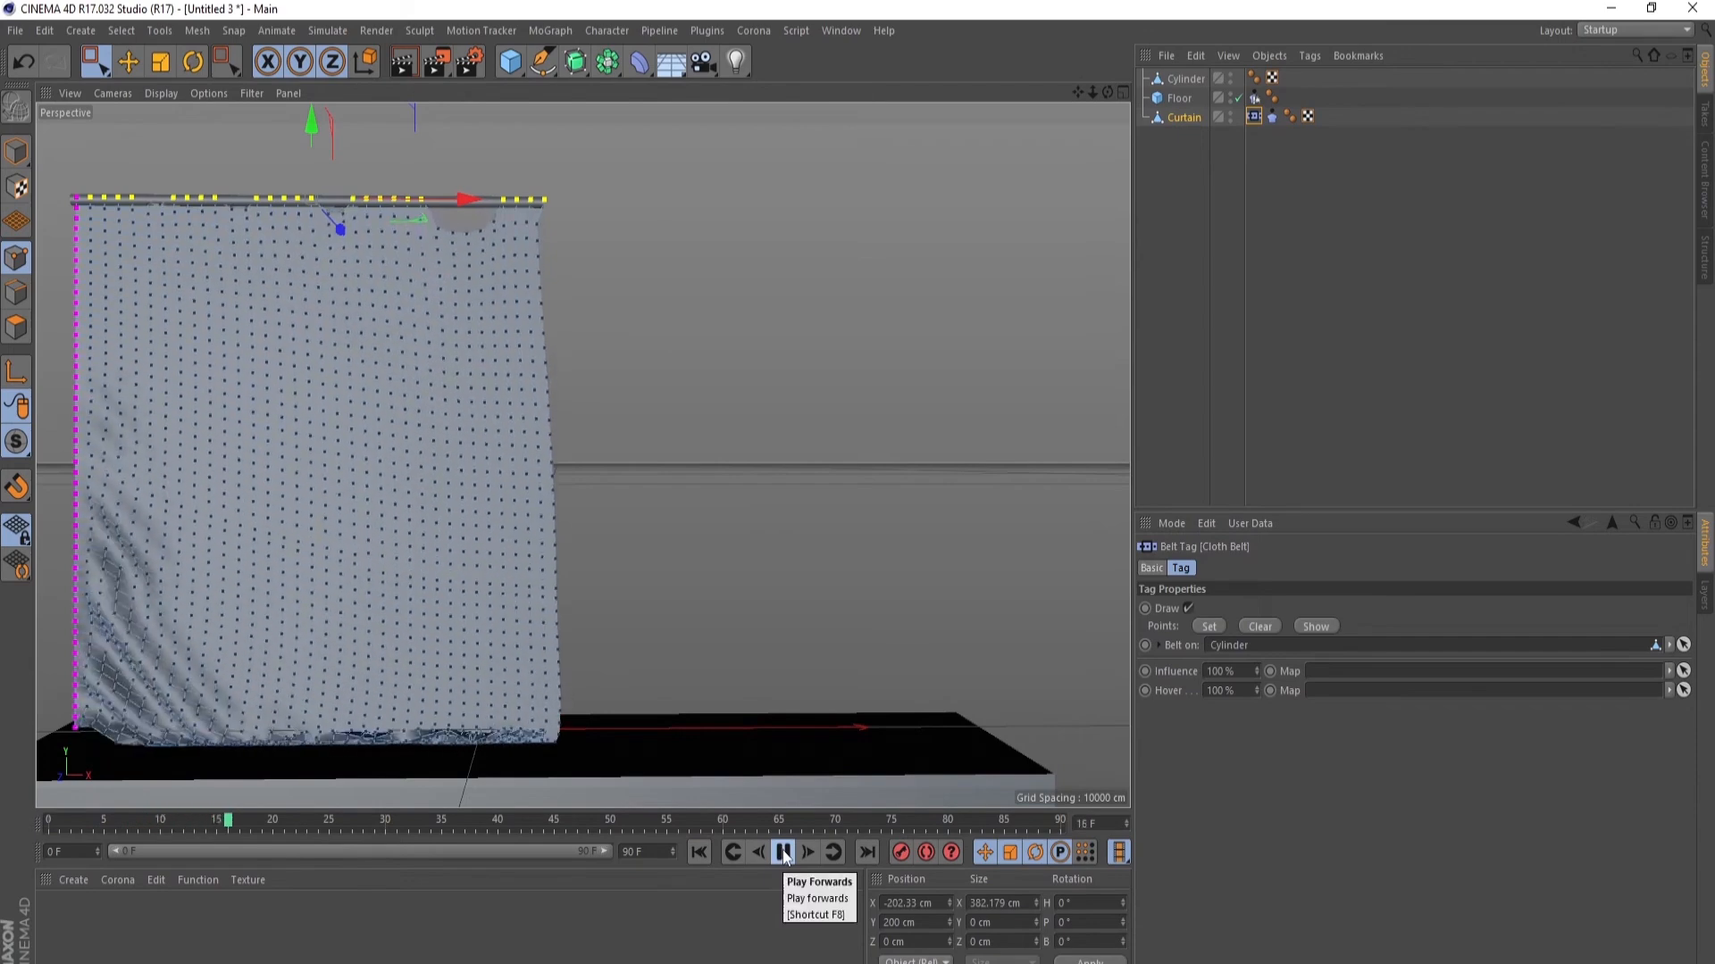
pyautogui.click(783, 852)
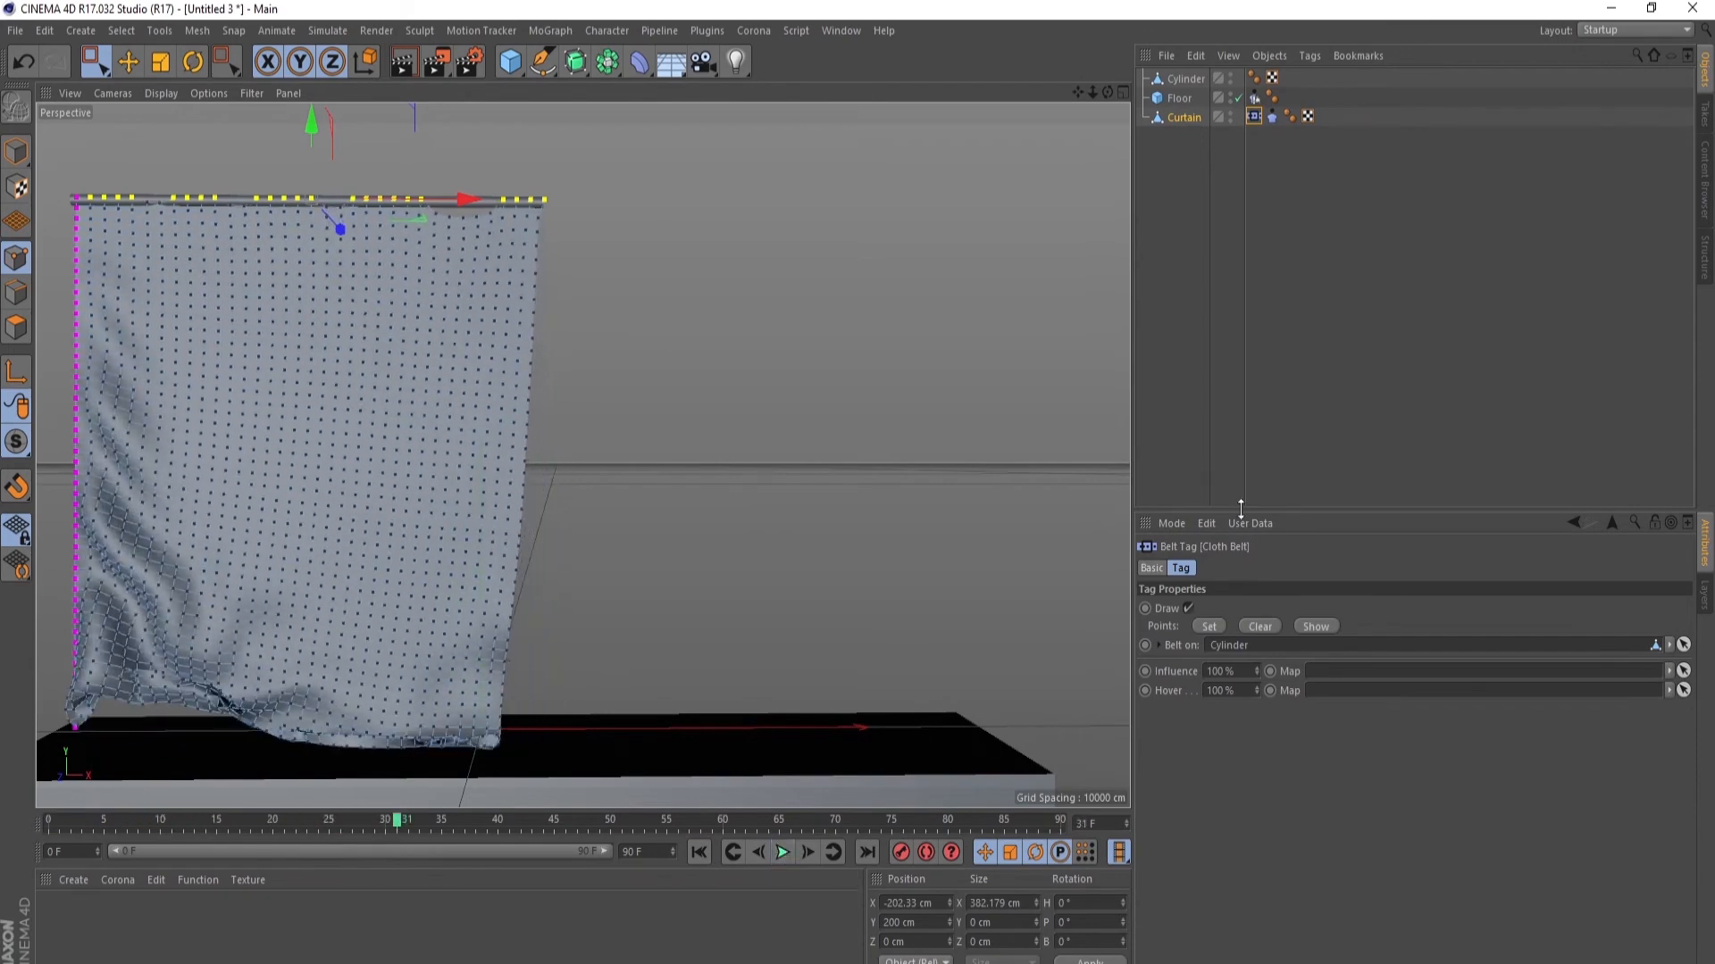
# - Set the gravity in the Curtain's Cloth tag to -3
pyautogui.click(1271, 117)
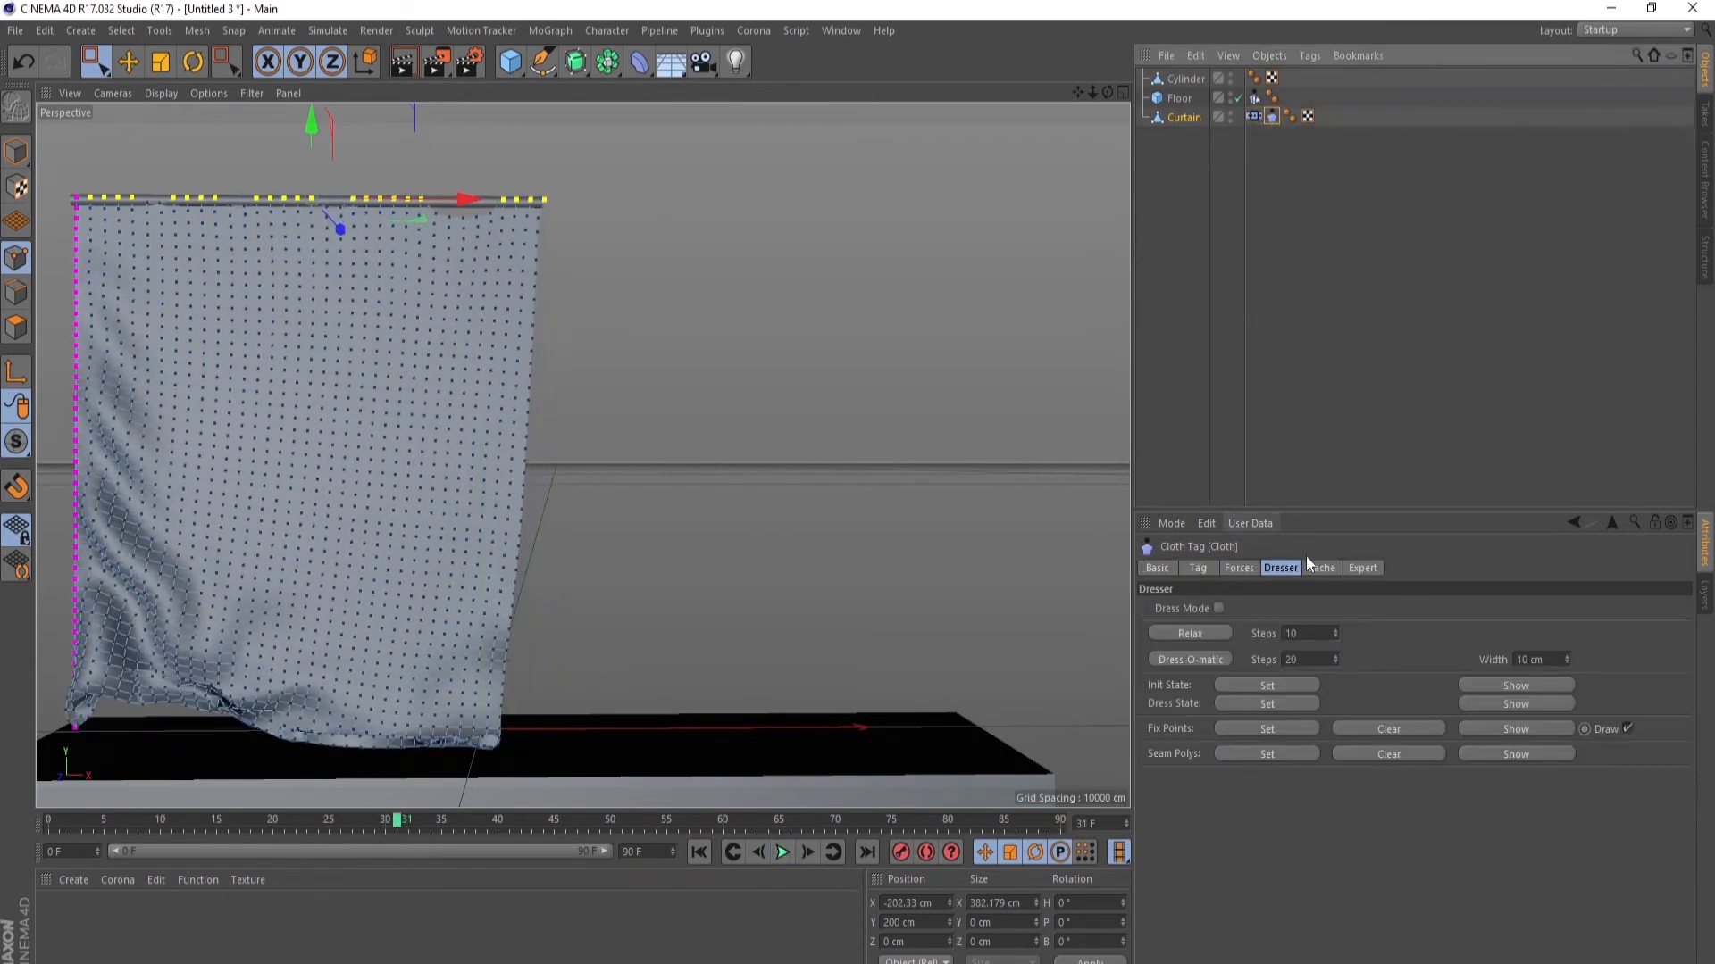
pyautogui.click(1241, 568)
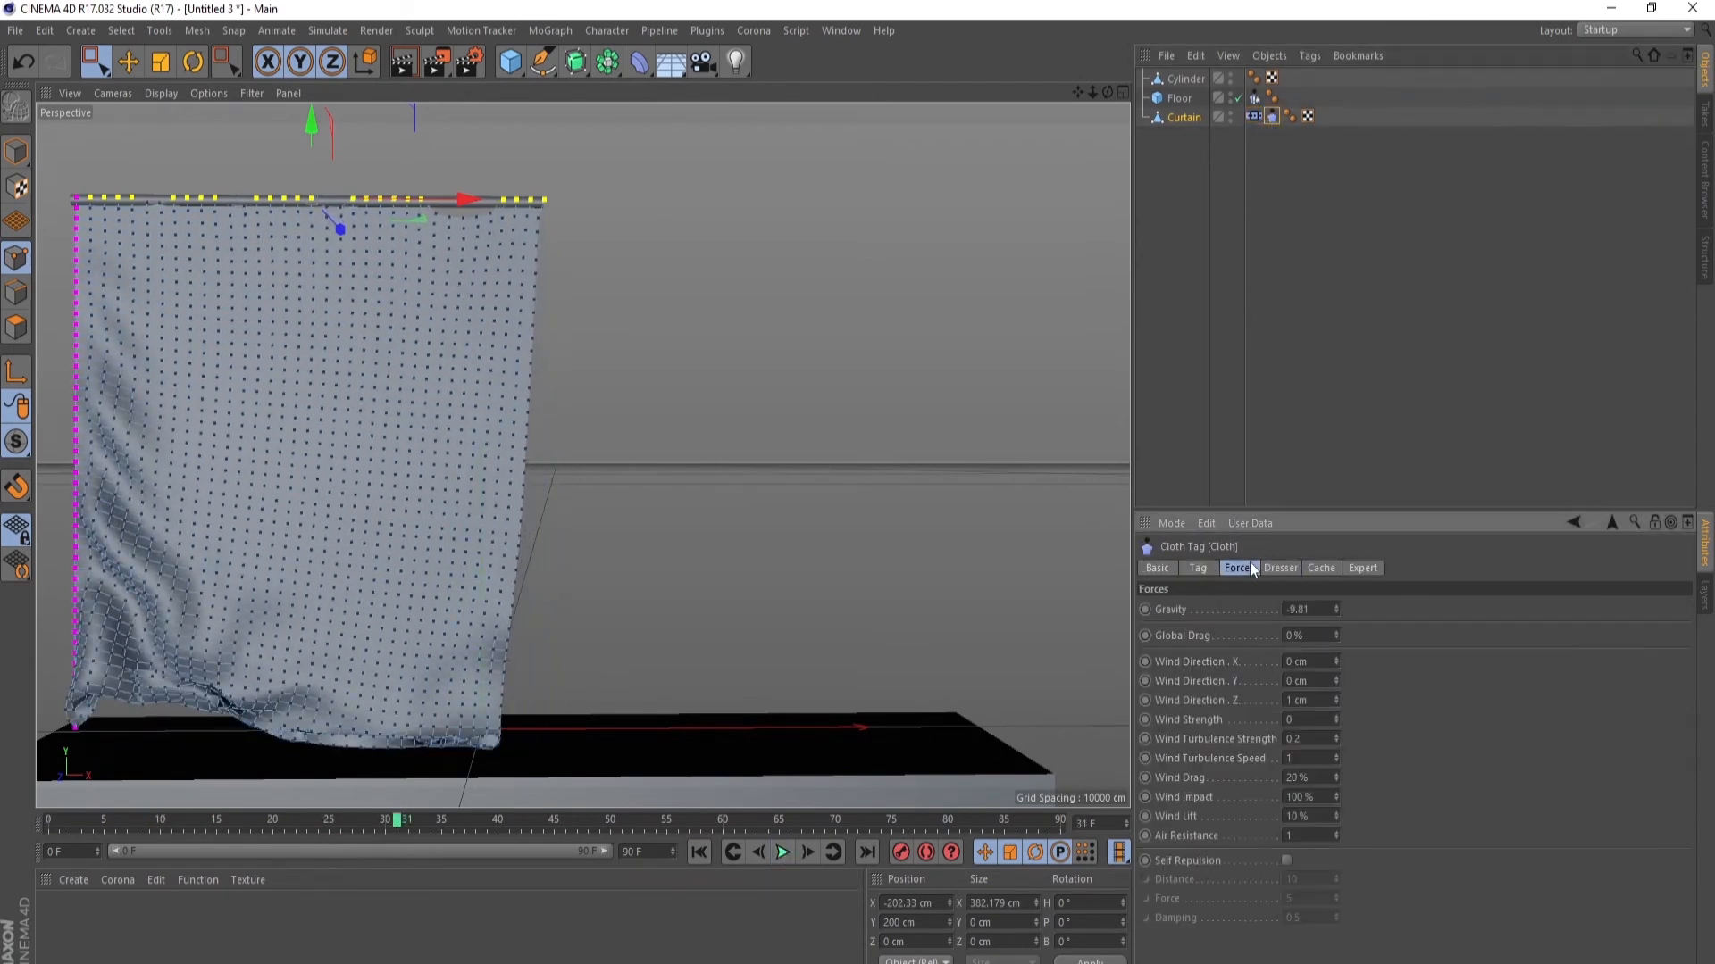
pyautogui.click(1315, 605)
pyautogui.write('-3')
pyautogui.click(1272, 568)
pyautogui.click(1317, 568)
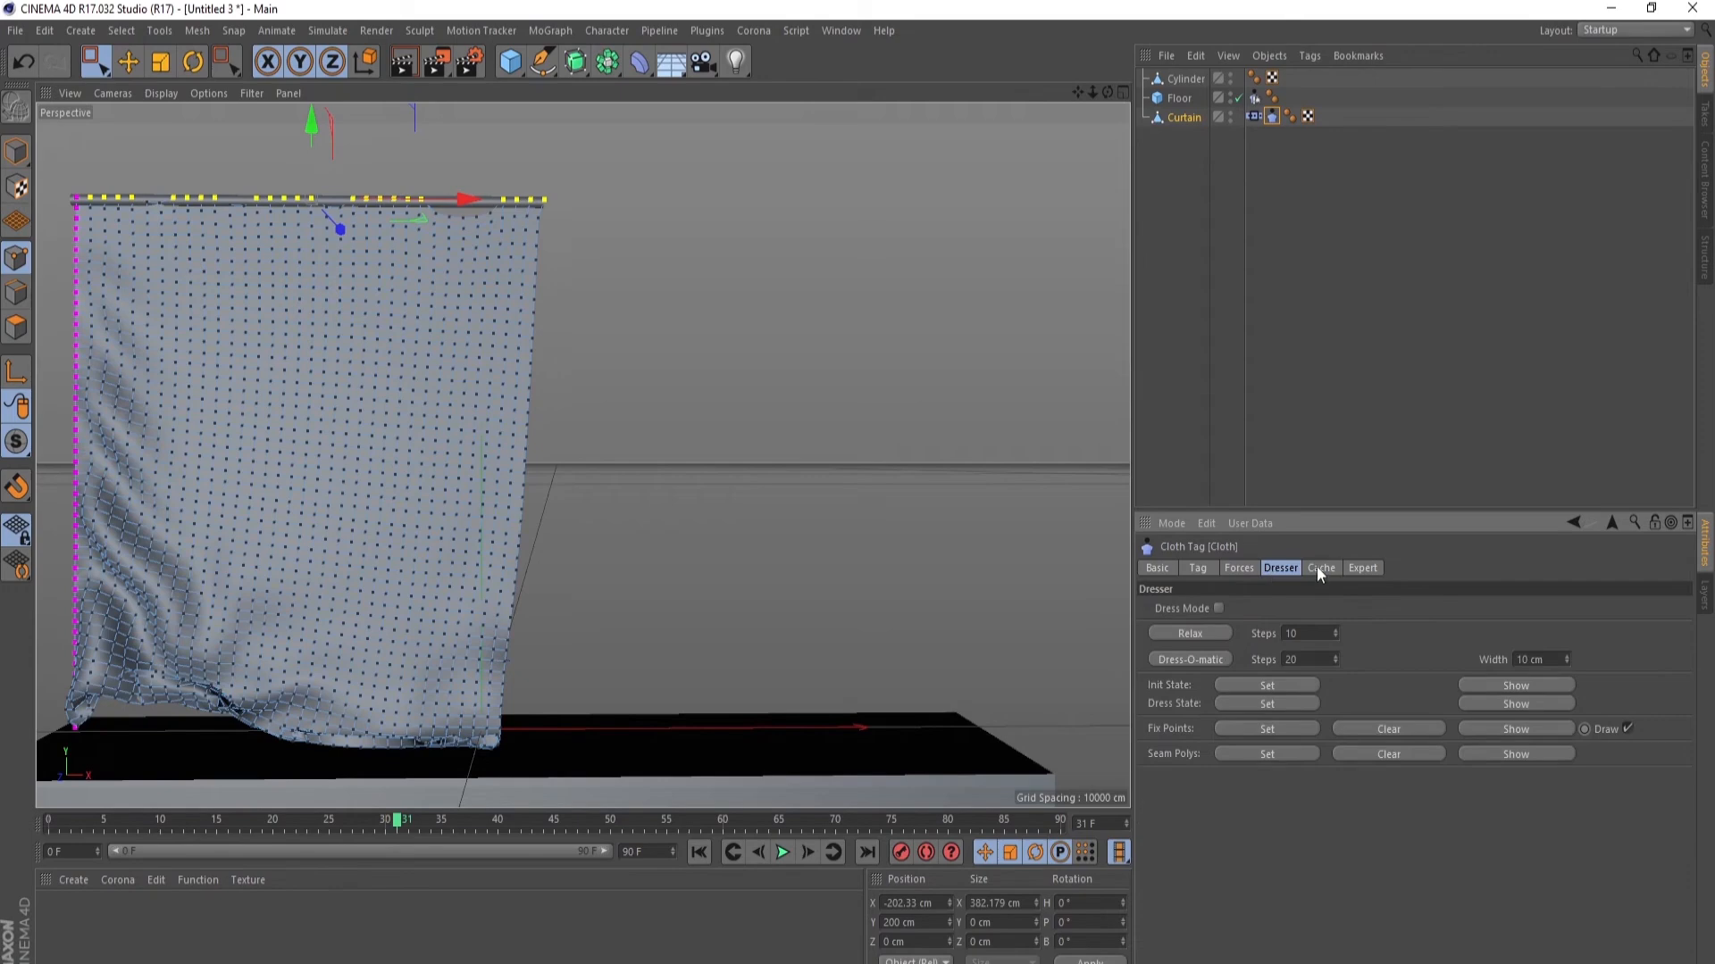
# - Set the Cloth tag's iterations to 26, flexion to 0% and bounce to 0%
pyautogui.click(1197, 571)
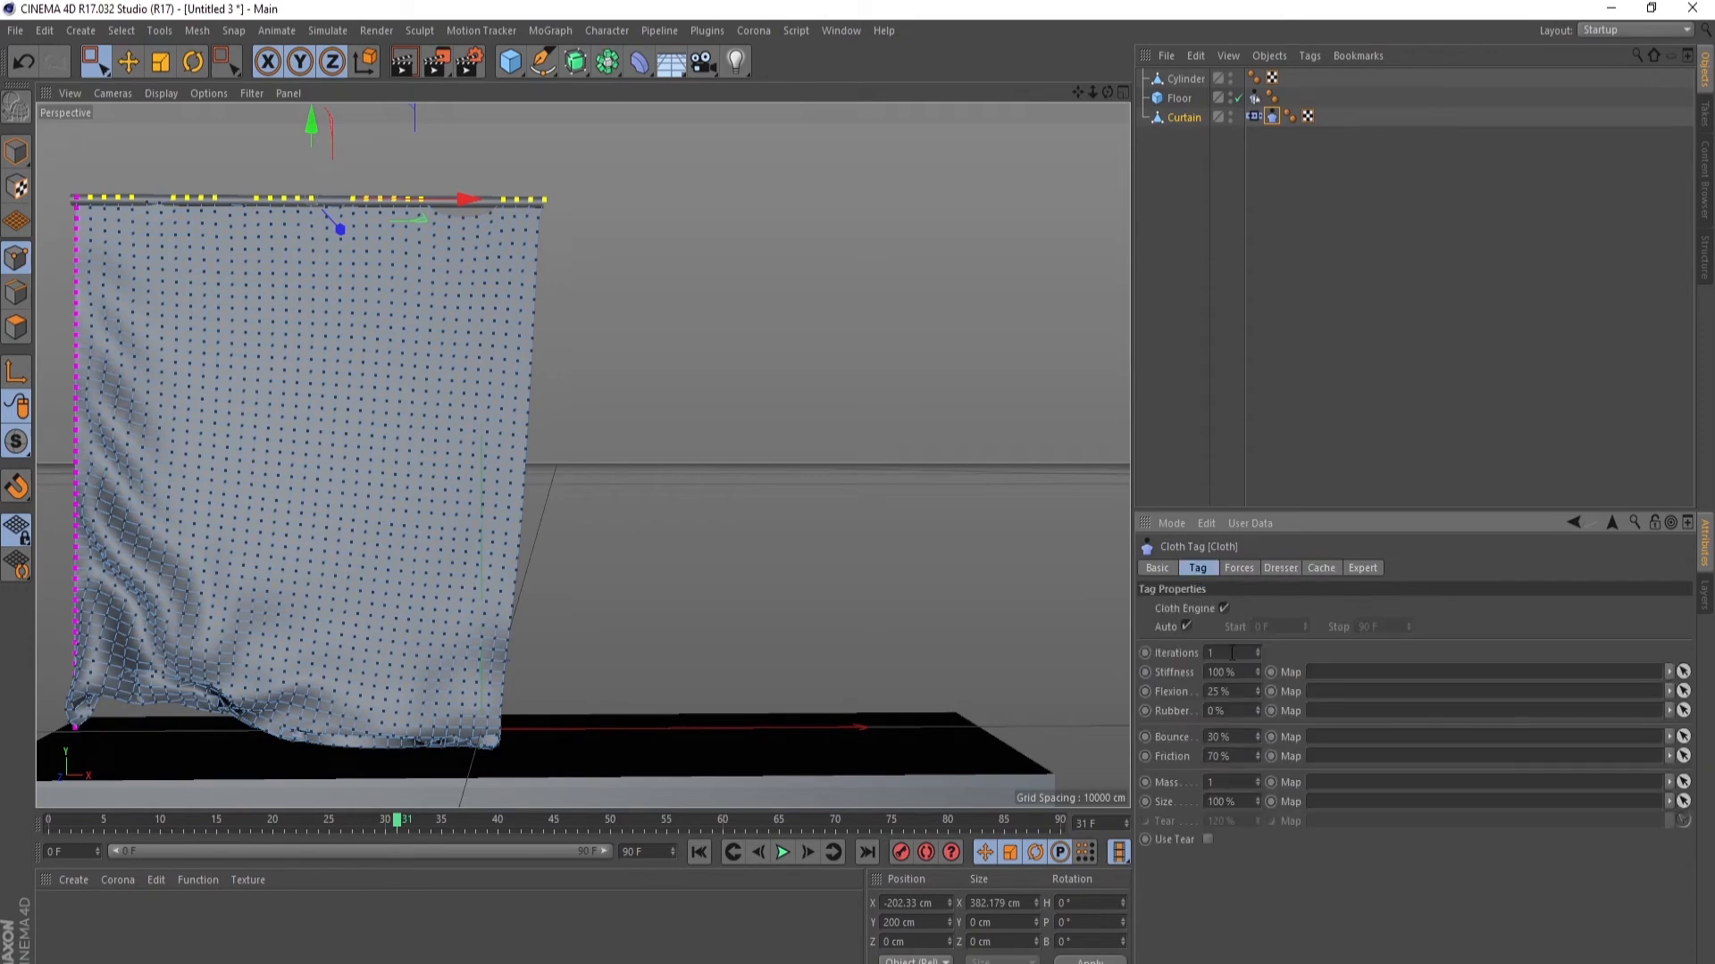
pyautogui.write('26')
pyautogui.click(1219, 691)
pyautogui.write('0')
pyautogui.click(1239, 737)
pyautogui.write('0')
pyautogui.press('Return')
# - Replay the curtain simulation twice from frame 0 to check the new cloth settings
pyautogui.click(699, 852)
pyautogui.click(783, 853)
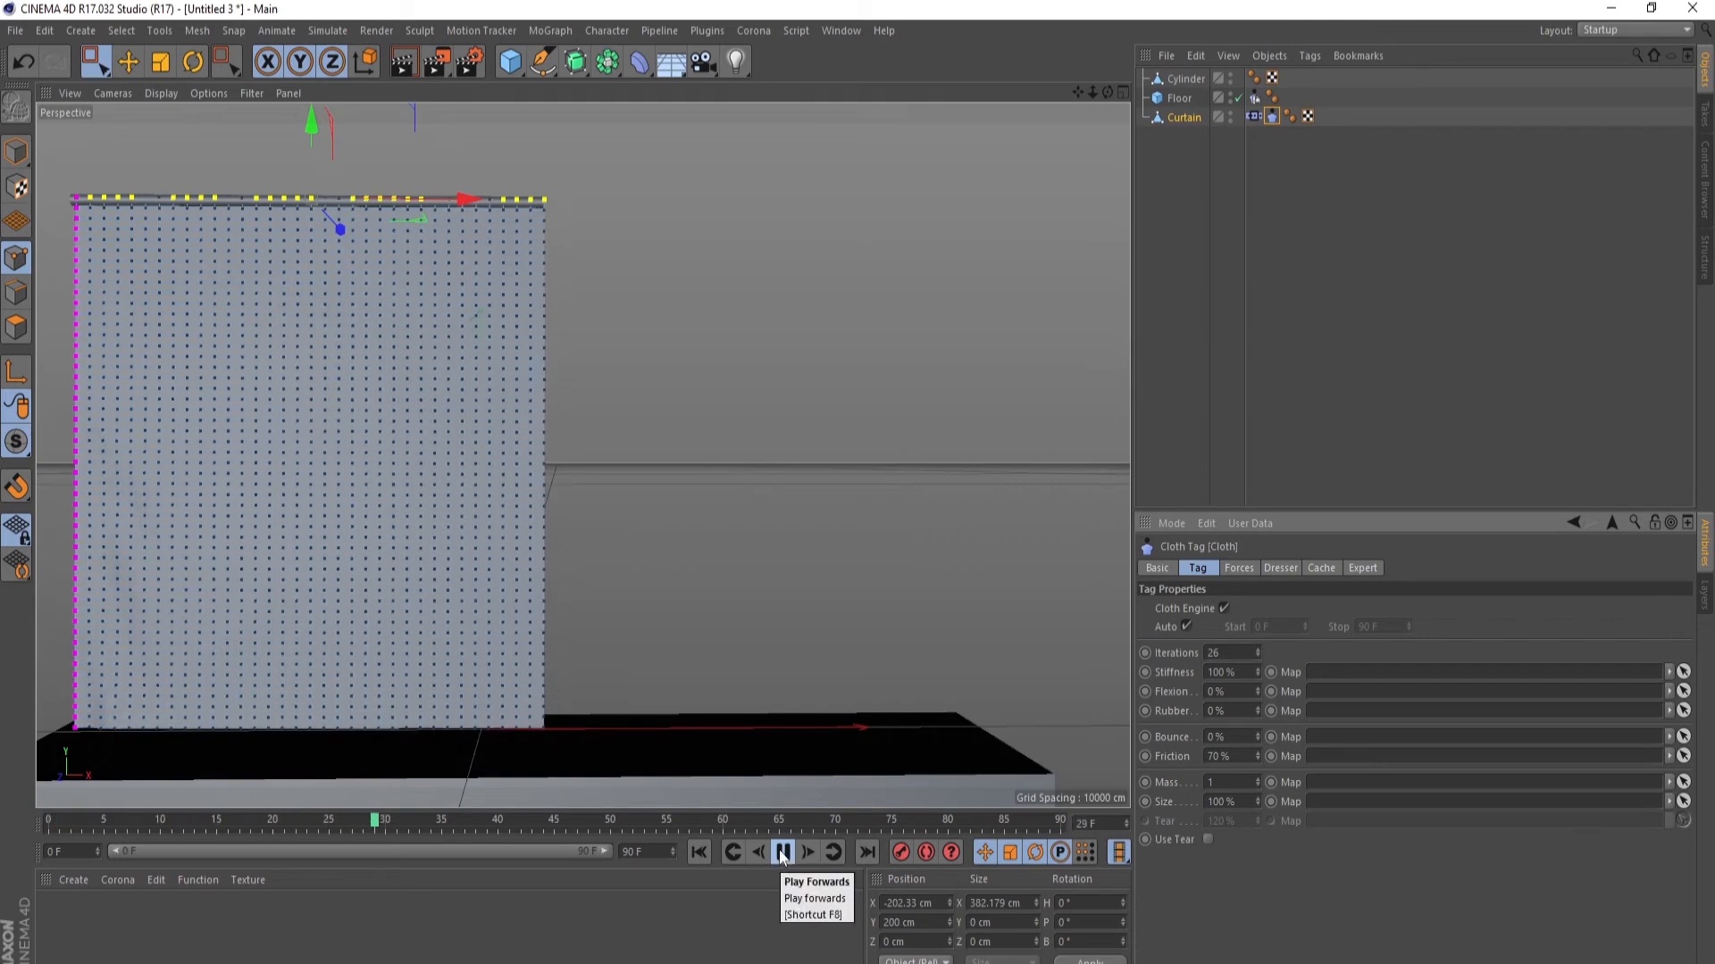
pyautogui.click(783, 852)
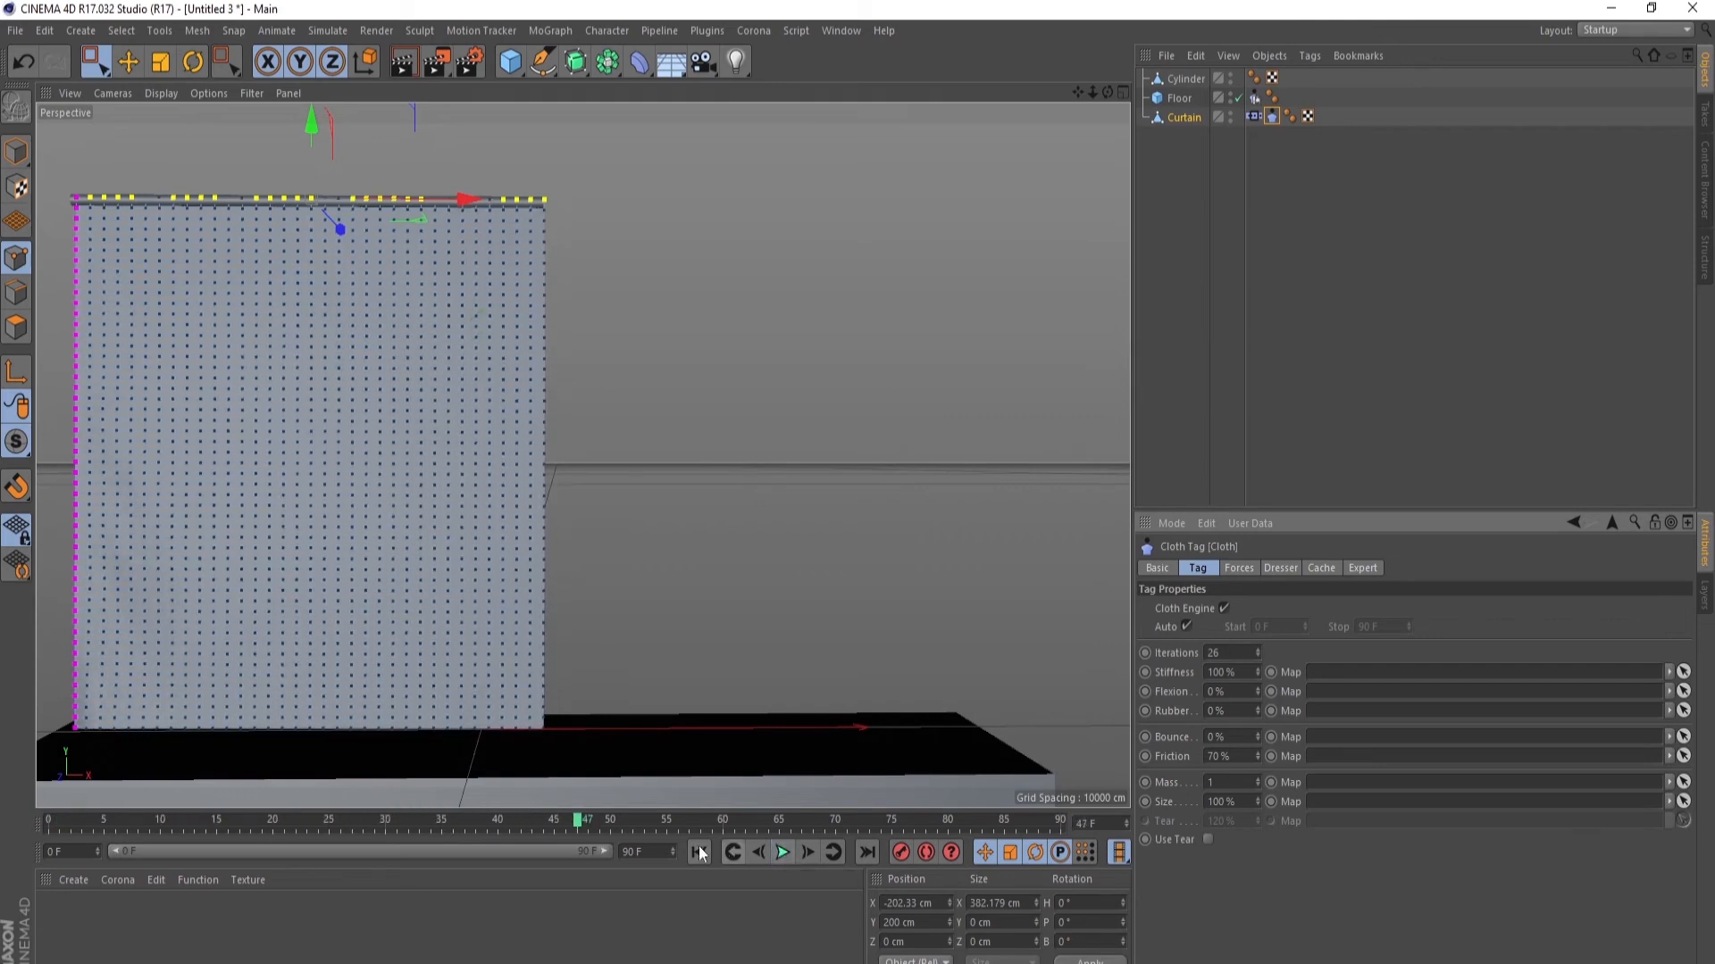
pyautogui.click(698, 852)
pyautogui.click(785, 853)
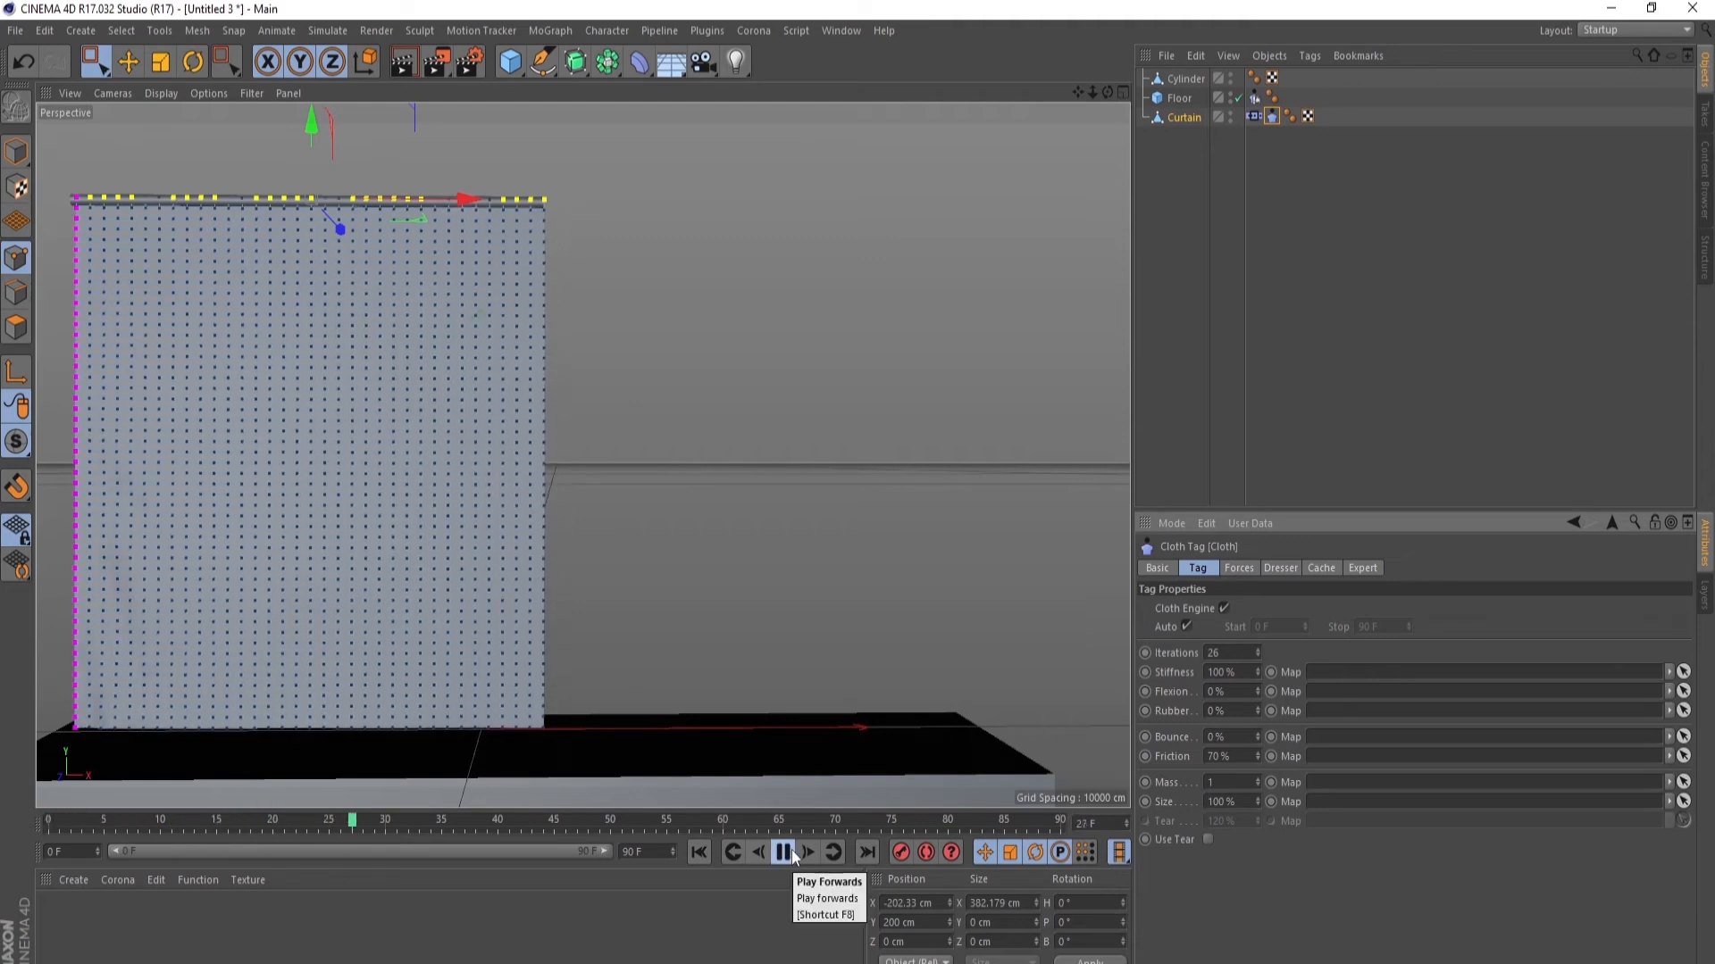
pyautogui.click(784, 853)
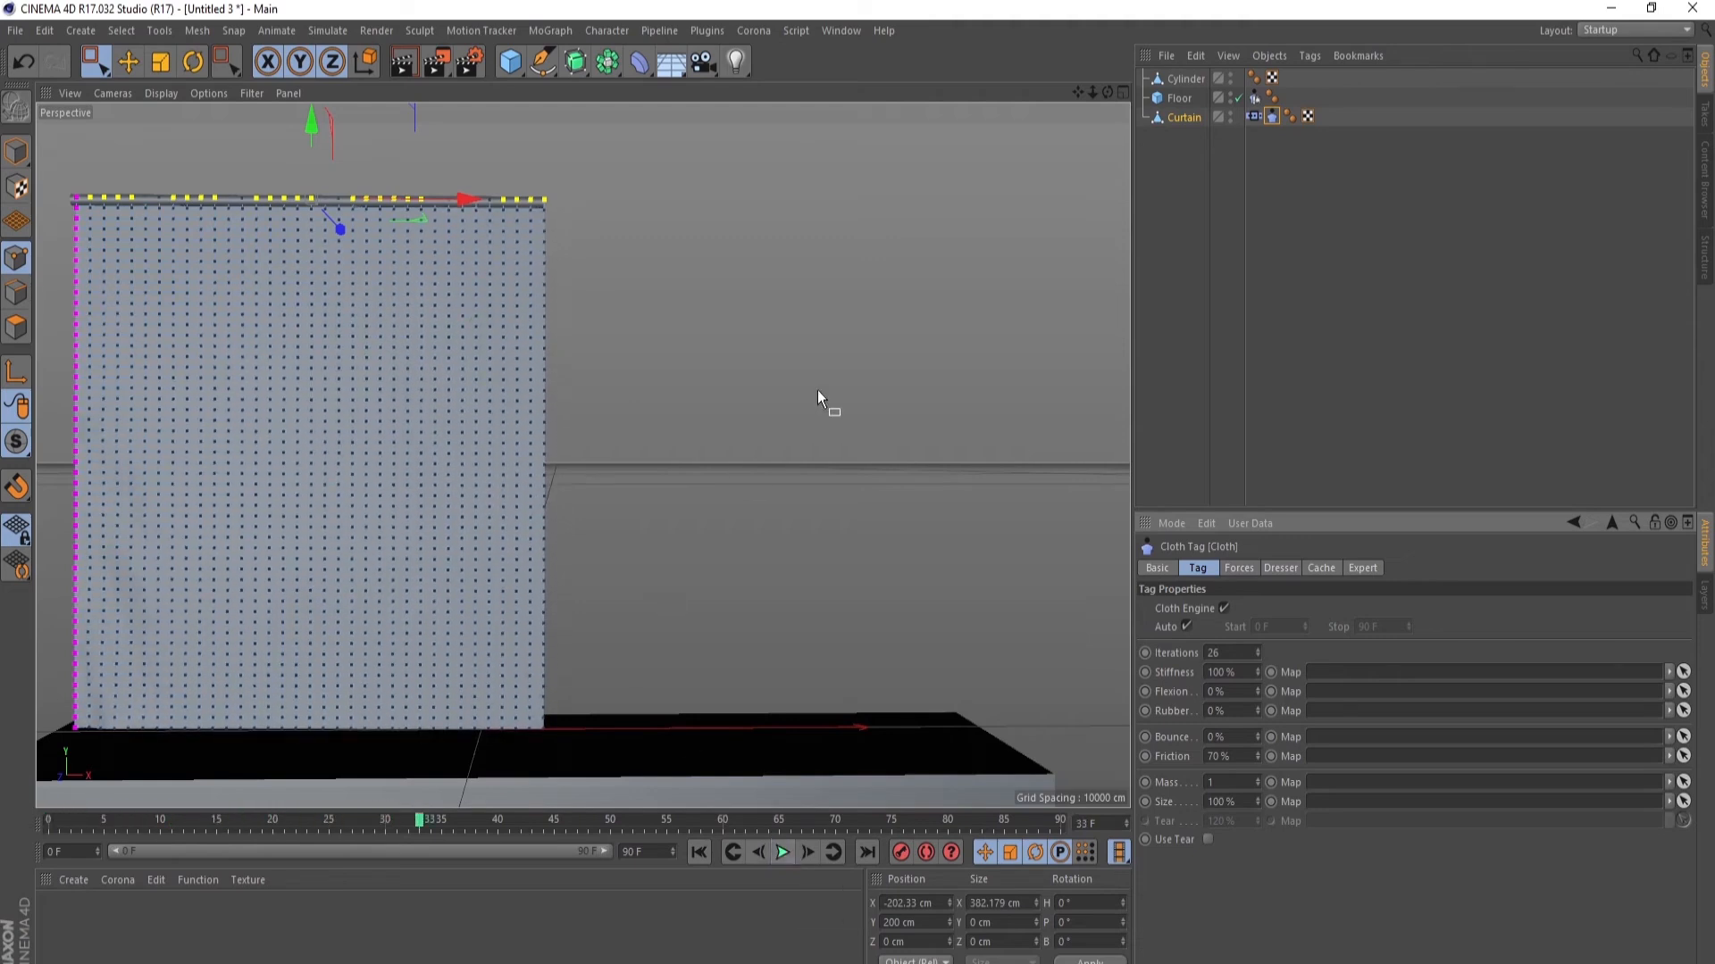
# - Select the Cylinder in model mode with the Move tool active
pyautogui.click(1181, 82)
pyautogui.click(18, 153)
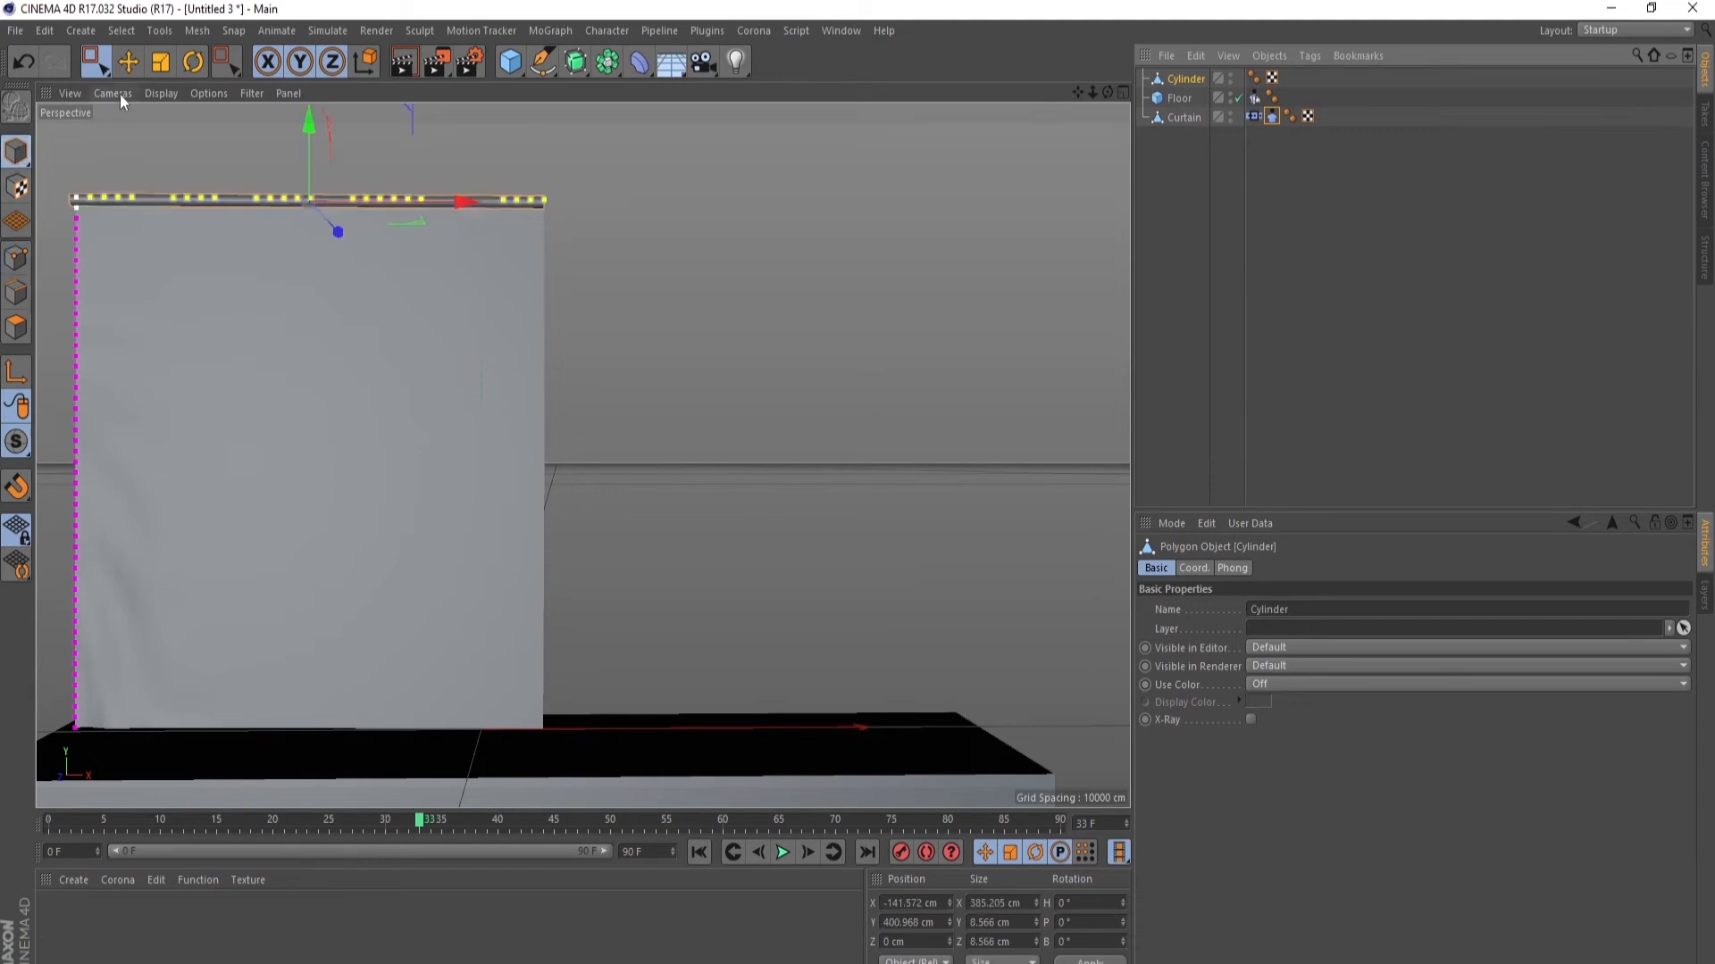
pyautogui.click(128, 61)
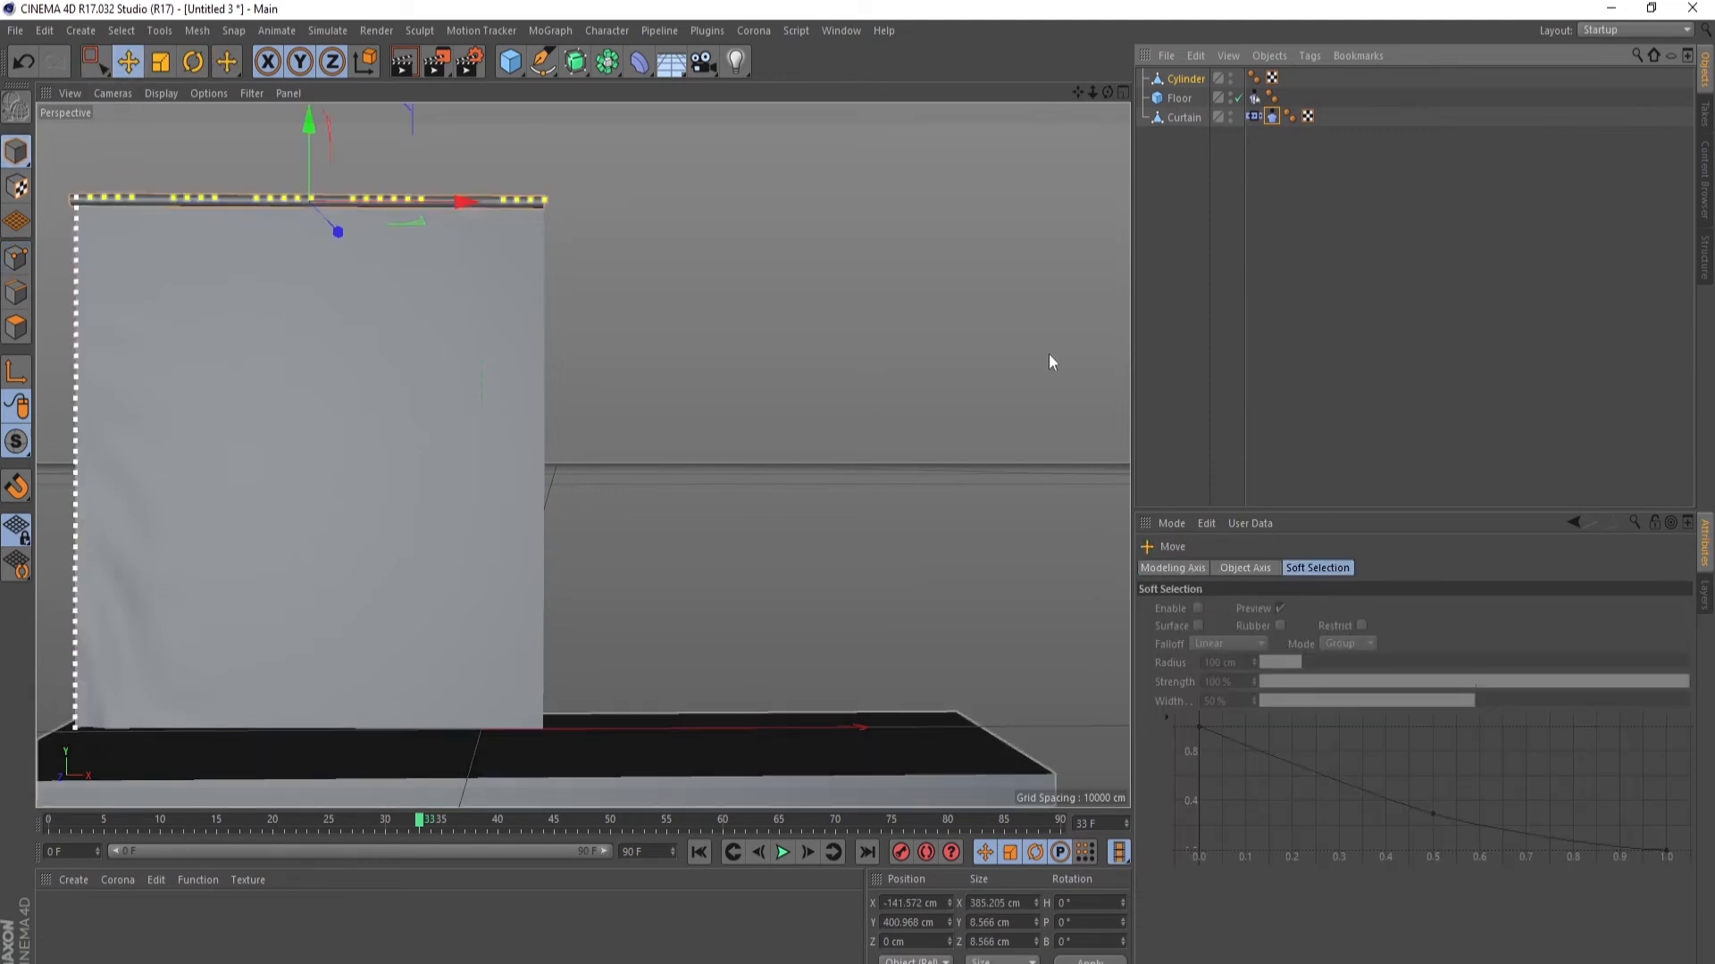
# - Add a null object and make the Cylinder, Floor and Curtain its children
pyautogui.moveTo(512, 71); pyautogui.dragTo(543, 89)
pyautogui.click(1179, 137)
pyautogui.keyDown('shift'); pyautogui.click(1181, 97); pyautogui.keyUp('shift')
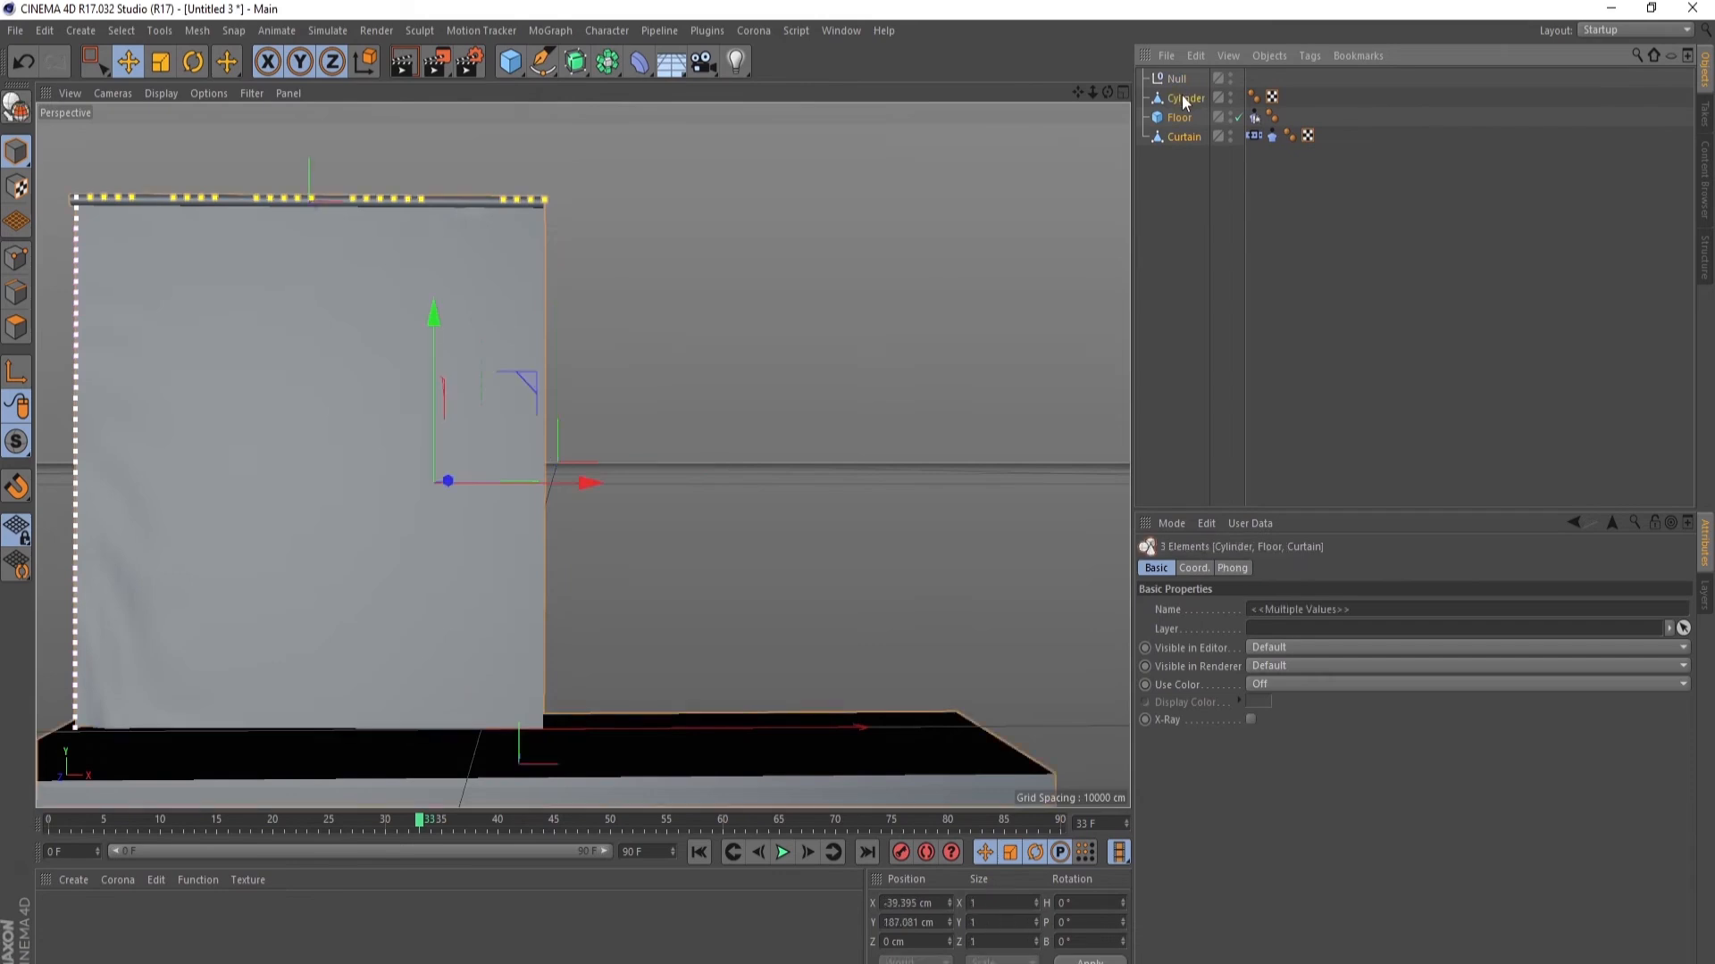
pyautogui.moveTo(1181, 97); pyautogui.dragTo(1168, 82)
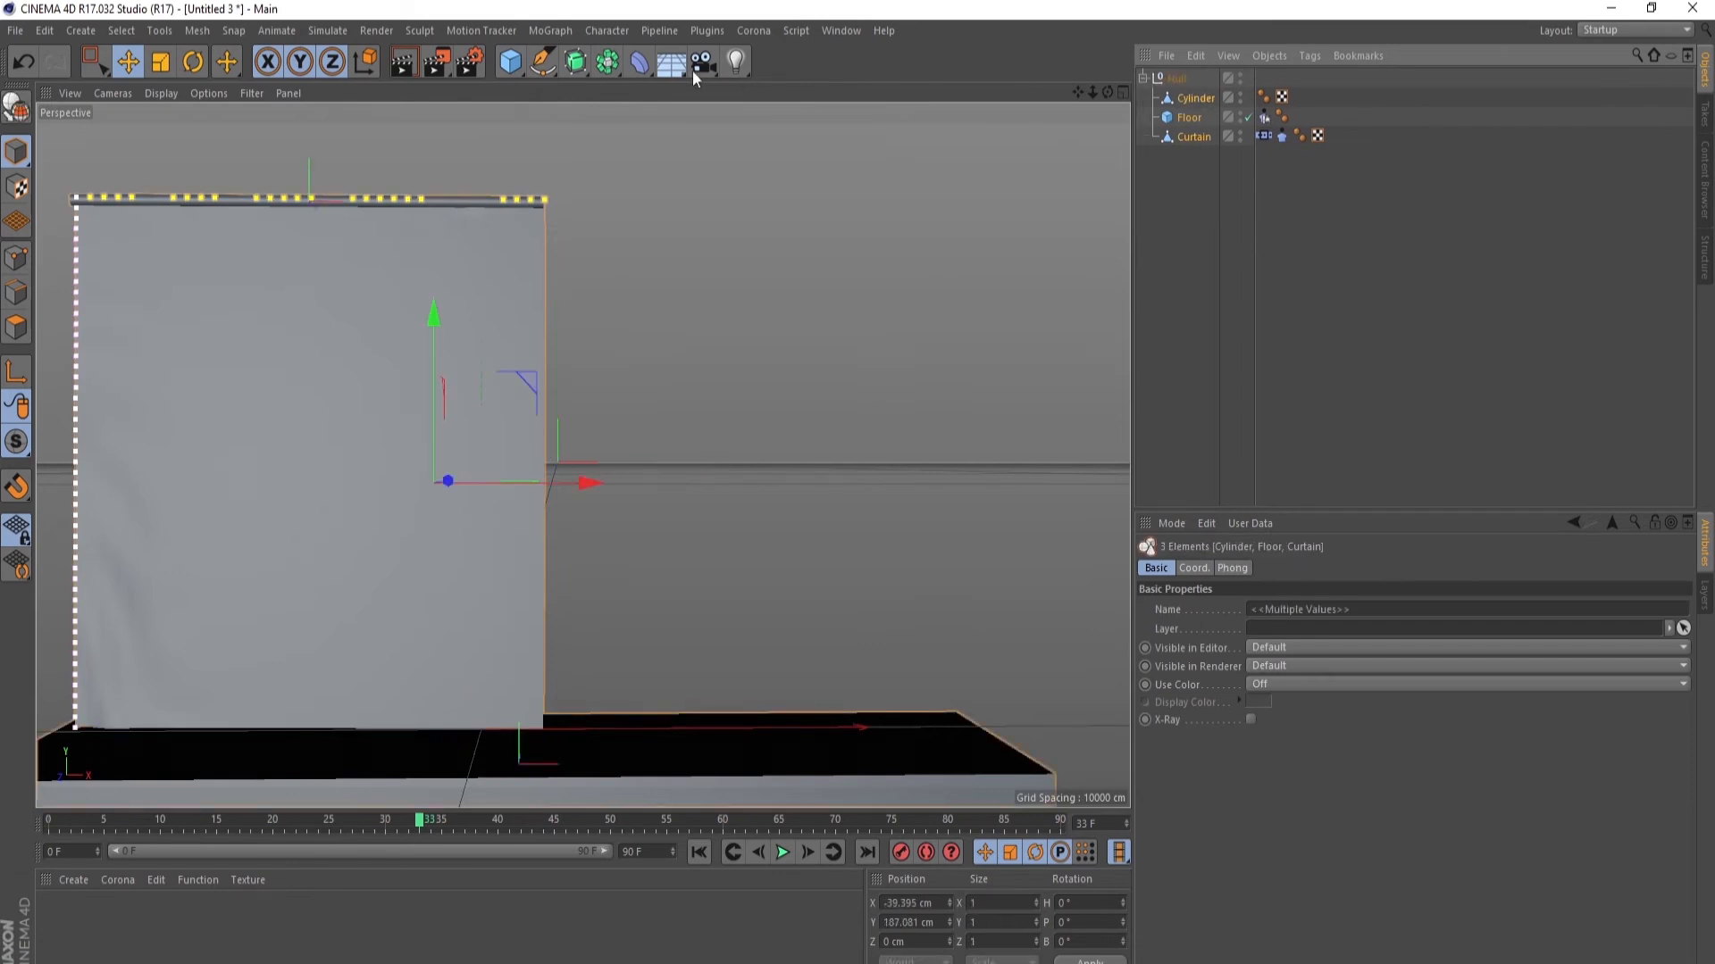
# - Add a Symmetry object as parent of the Null and move it along X to about 52.5 cm
pyautogui.moveTo(608, 63); pyautogui.dragTo(856, 157)
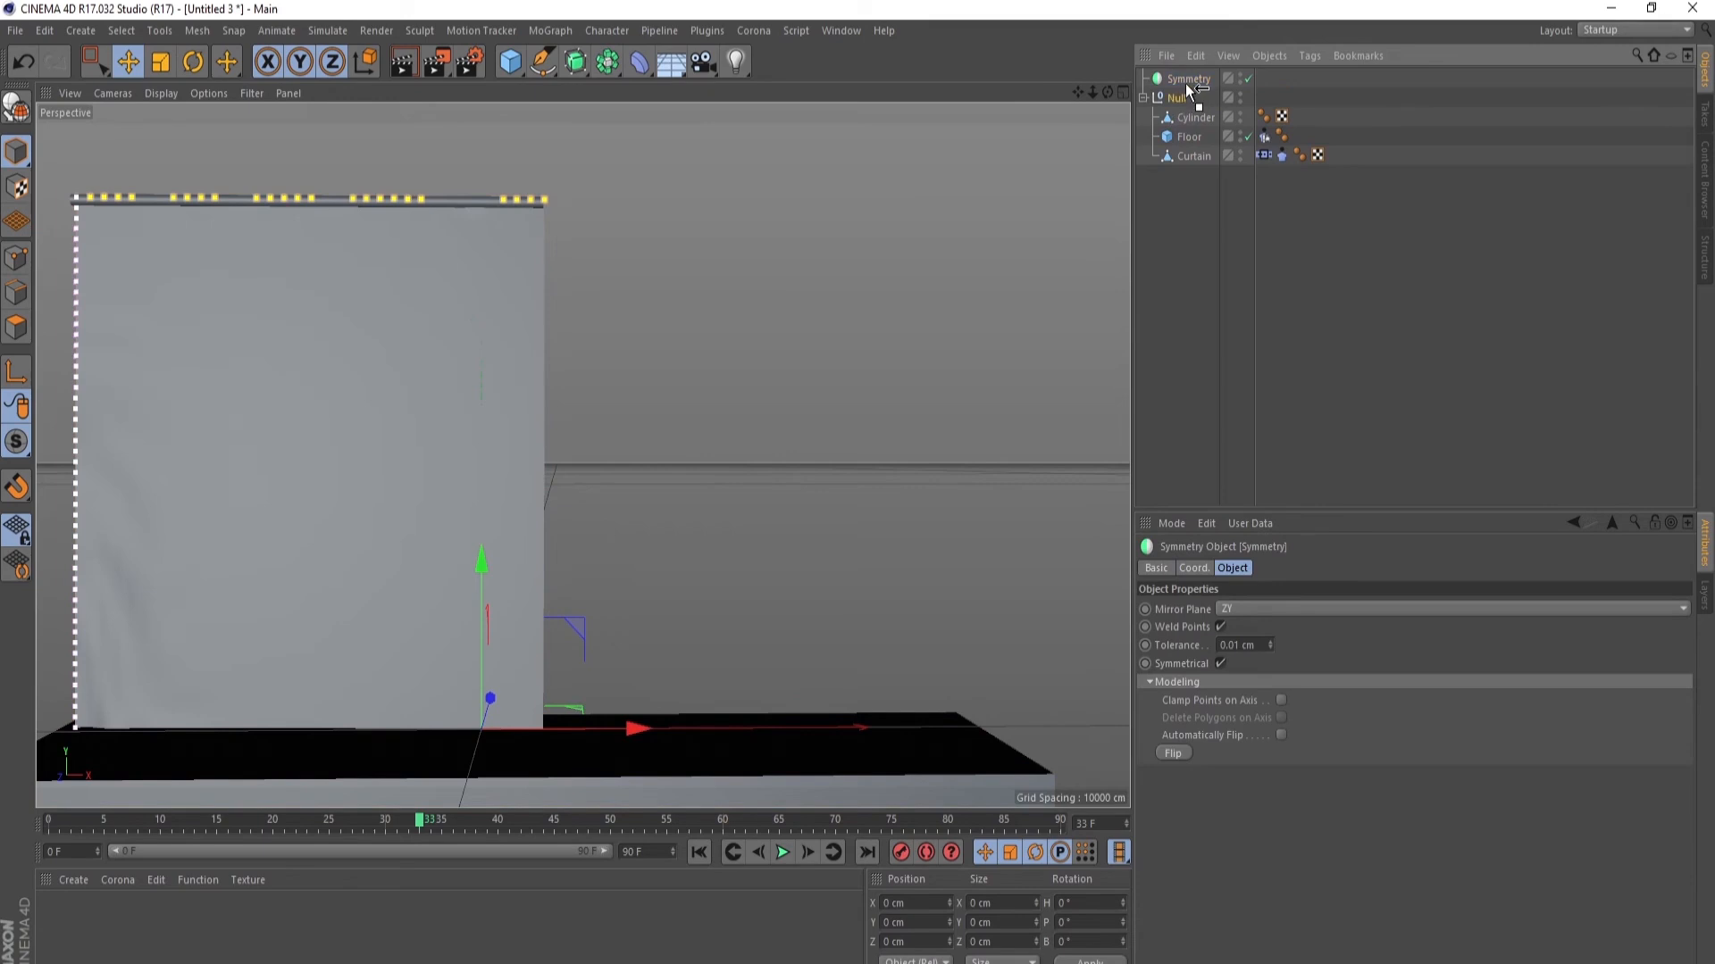
pyautogui.moveTo(1186, 78); pyautogui.dragTo(1186, 79)
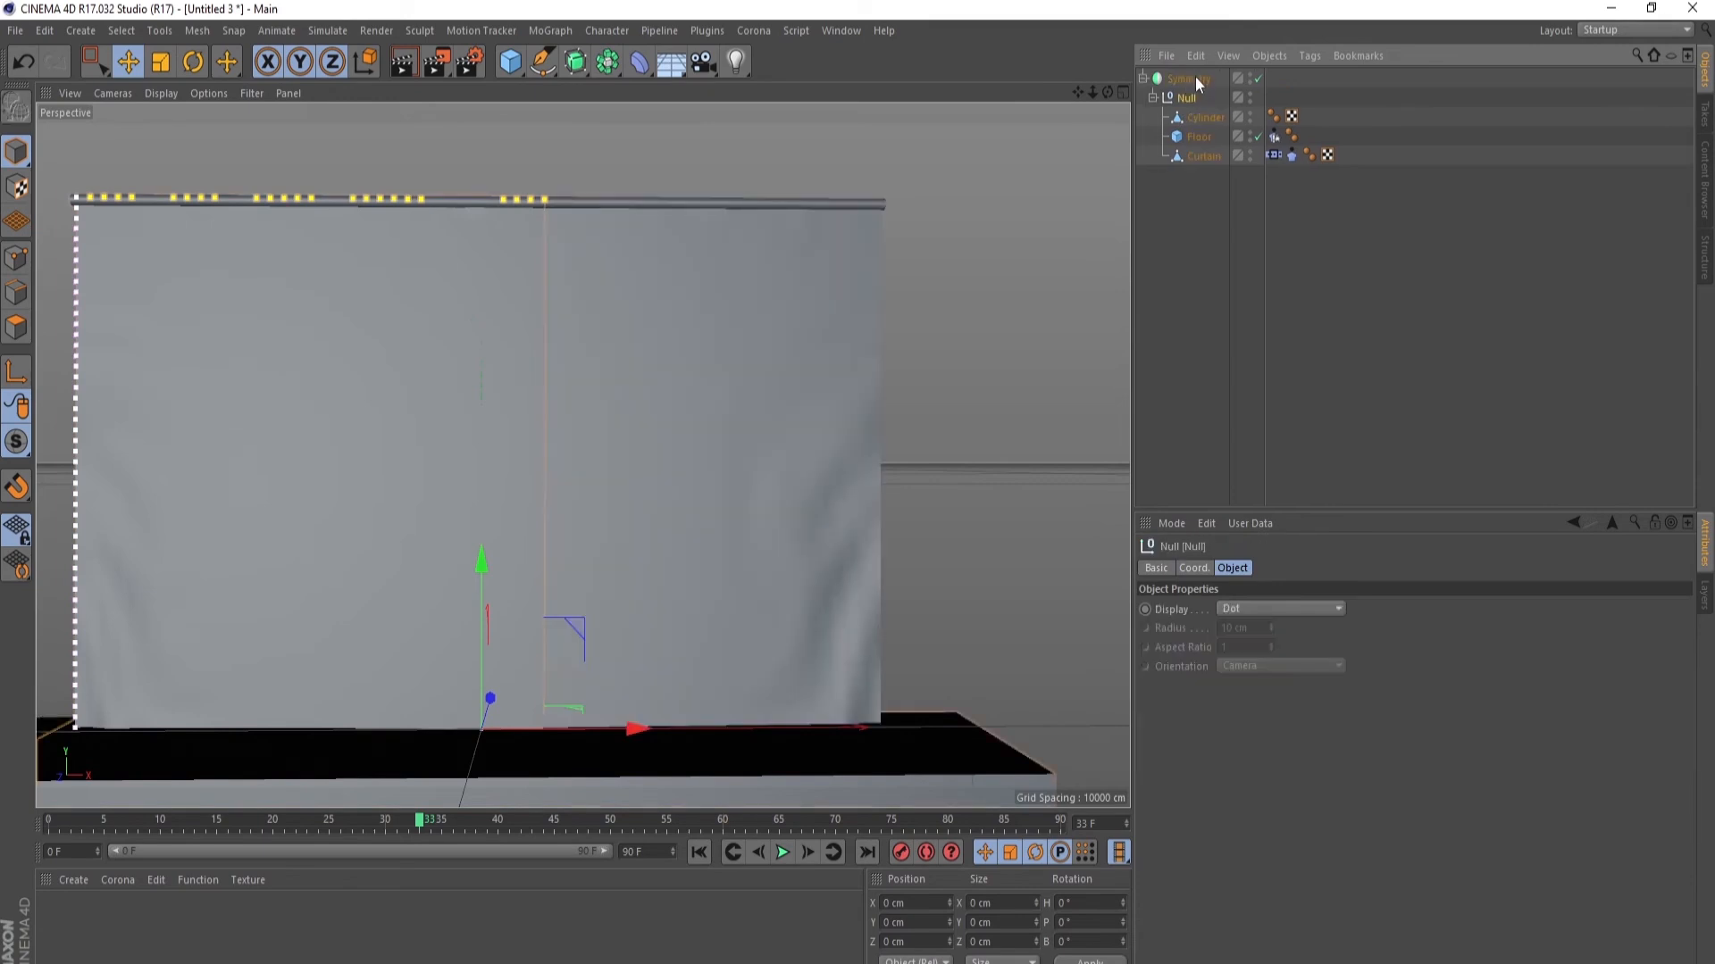
pyautogui.click(1195, 78)
pyautogui.moveTo(642, 735); pyautogui.dragTo(704, 743)
# - Play the mirrored curtain simulation from frame 0 to check it, and return to the start
pyautogui.click(698, 852)
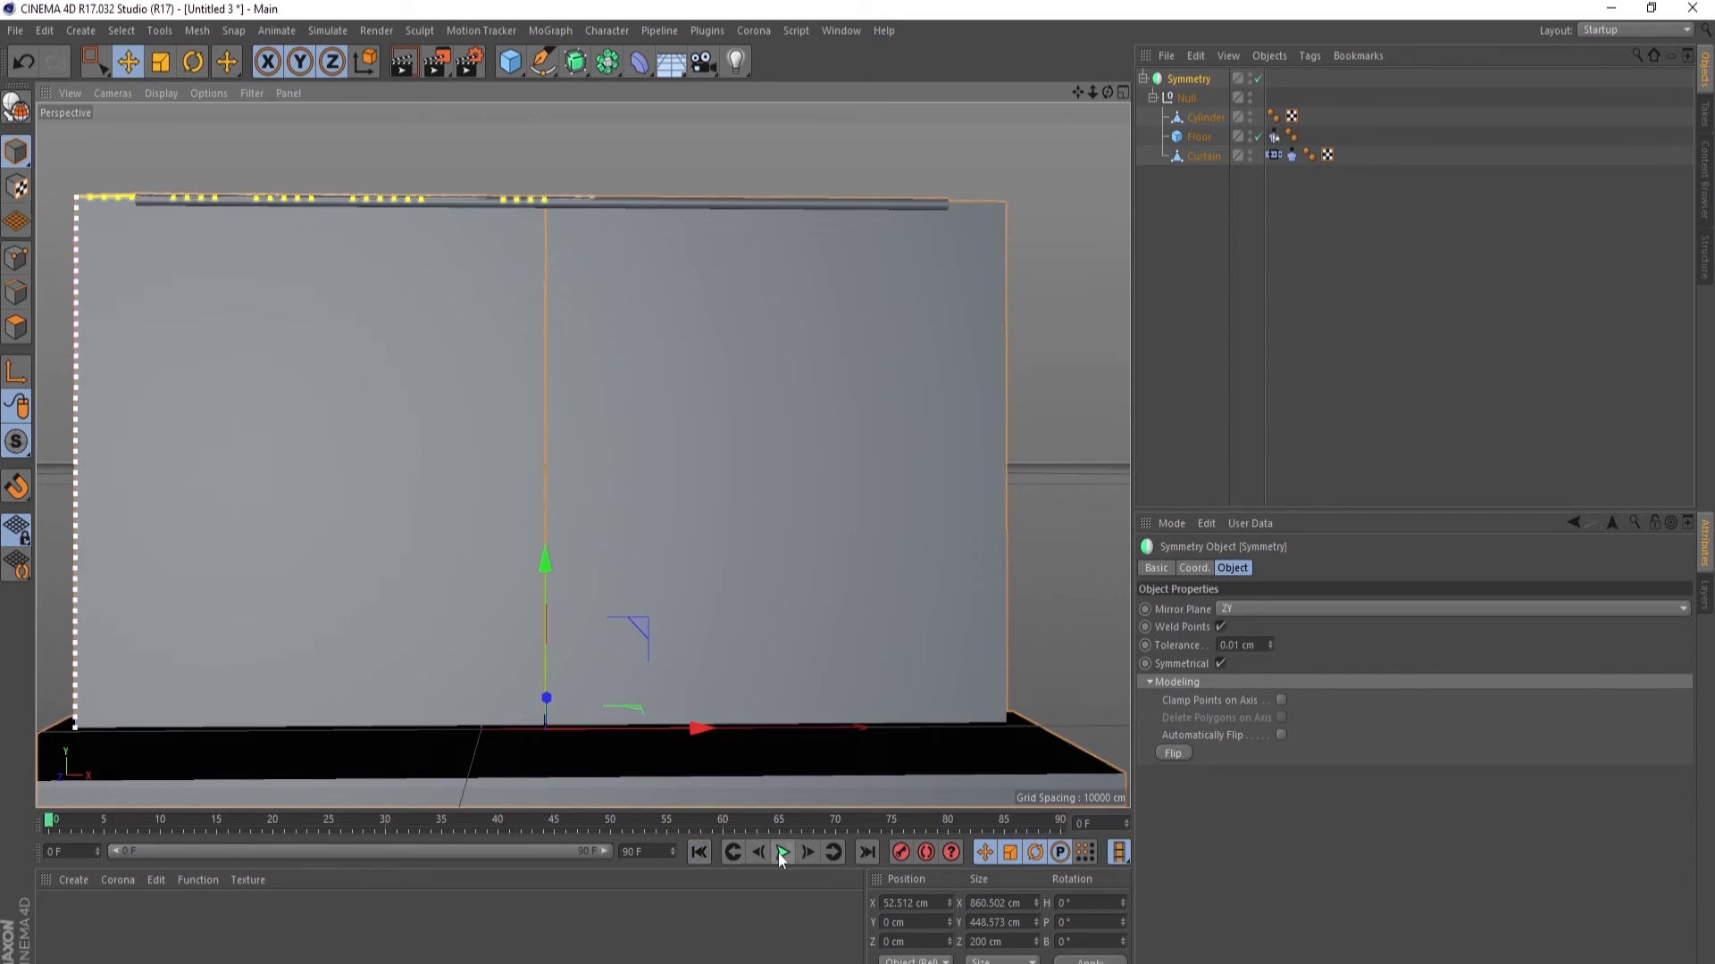
pyautogui.click(781, 852)
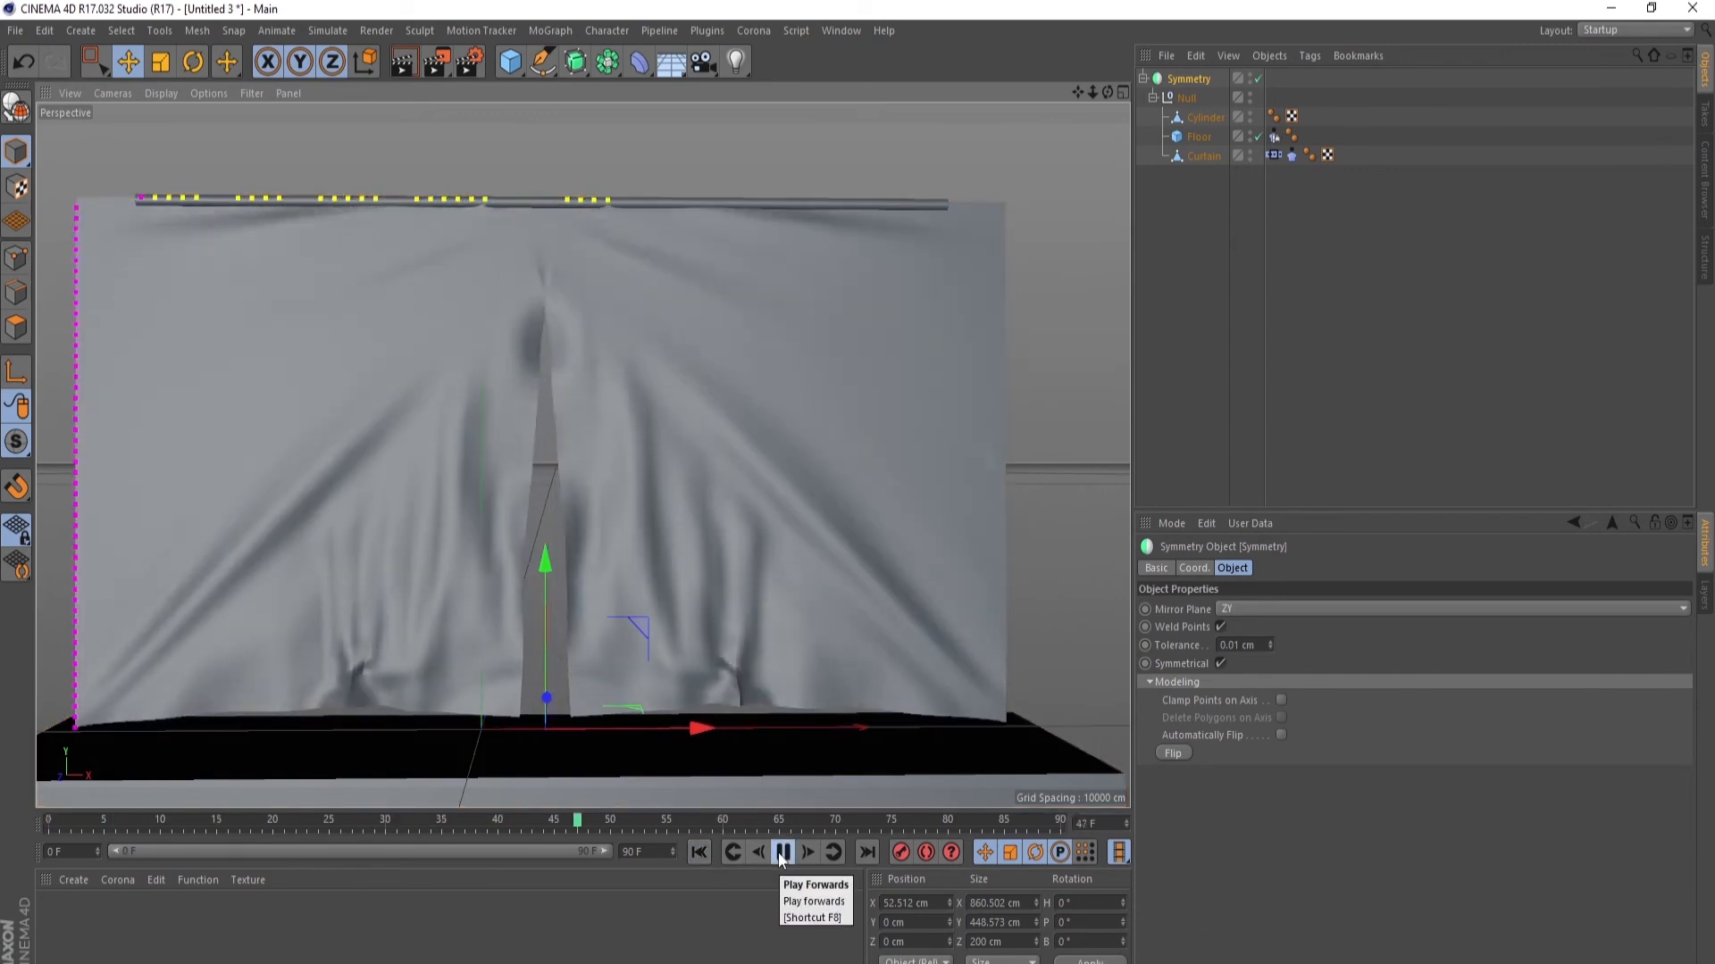
pyautogui.click(702, 852)
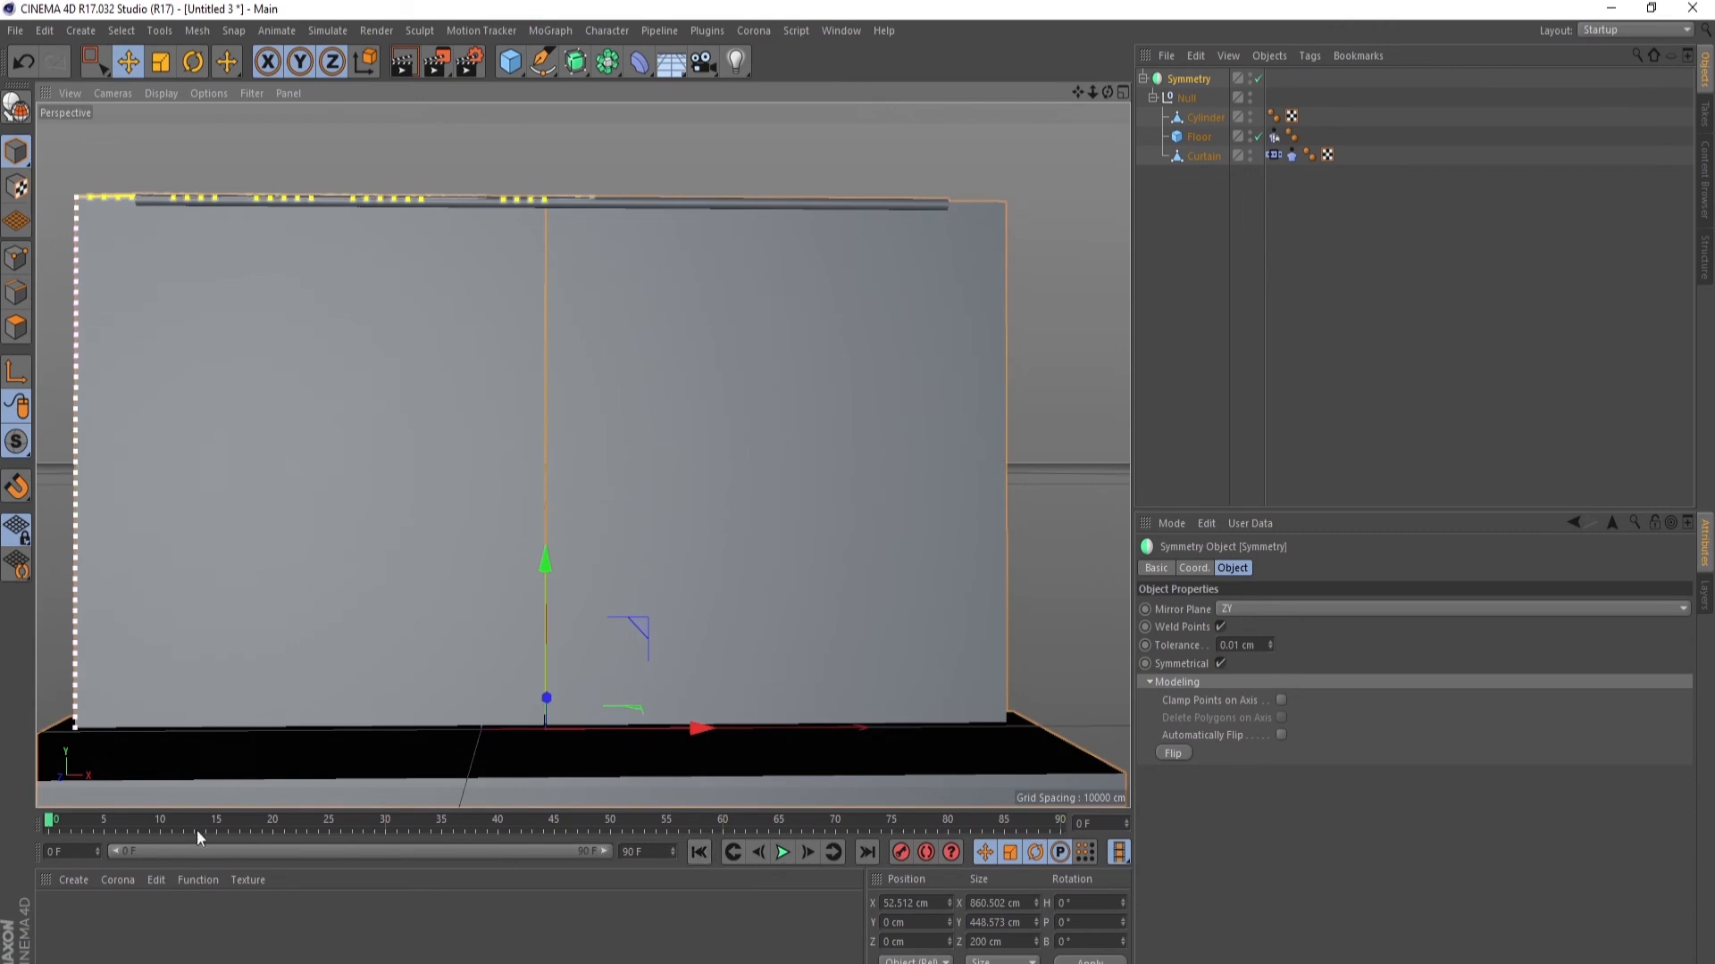
# - Keyframe the Cylinder's current position at frame 20 and its position moved along X to about -236 cm at frame 55
pyautogui.click(272, 825)
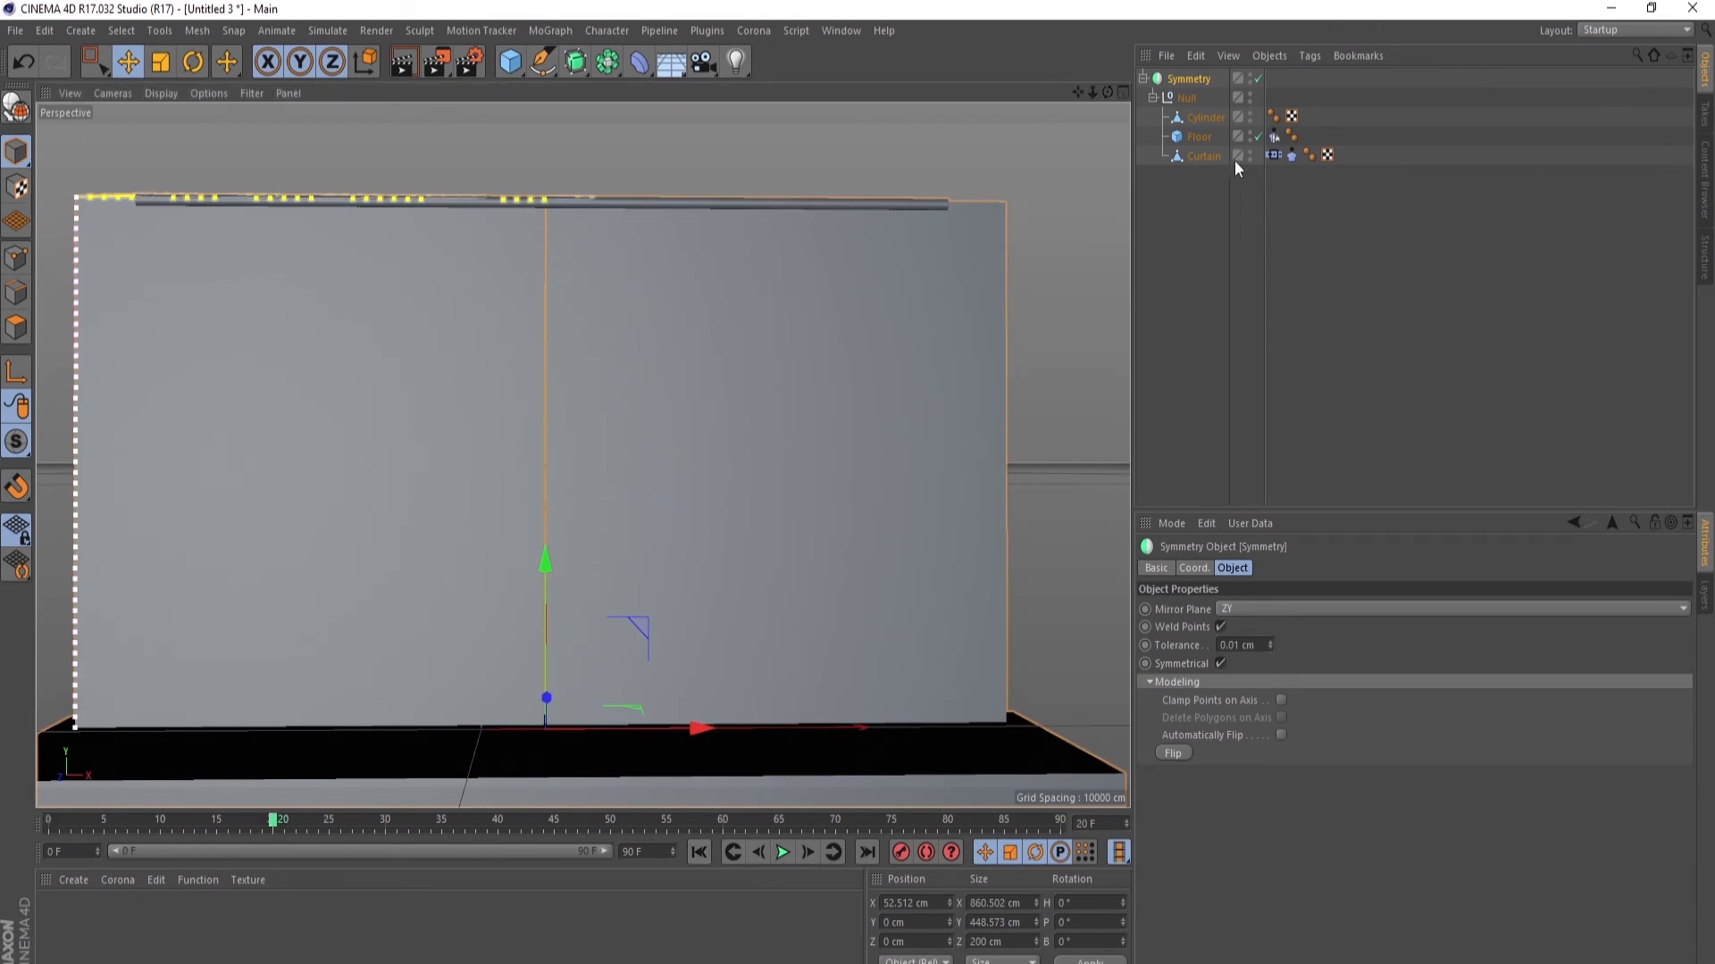
pyautogui.click(1203, 117)
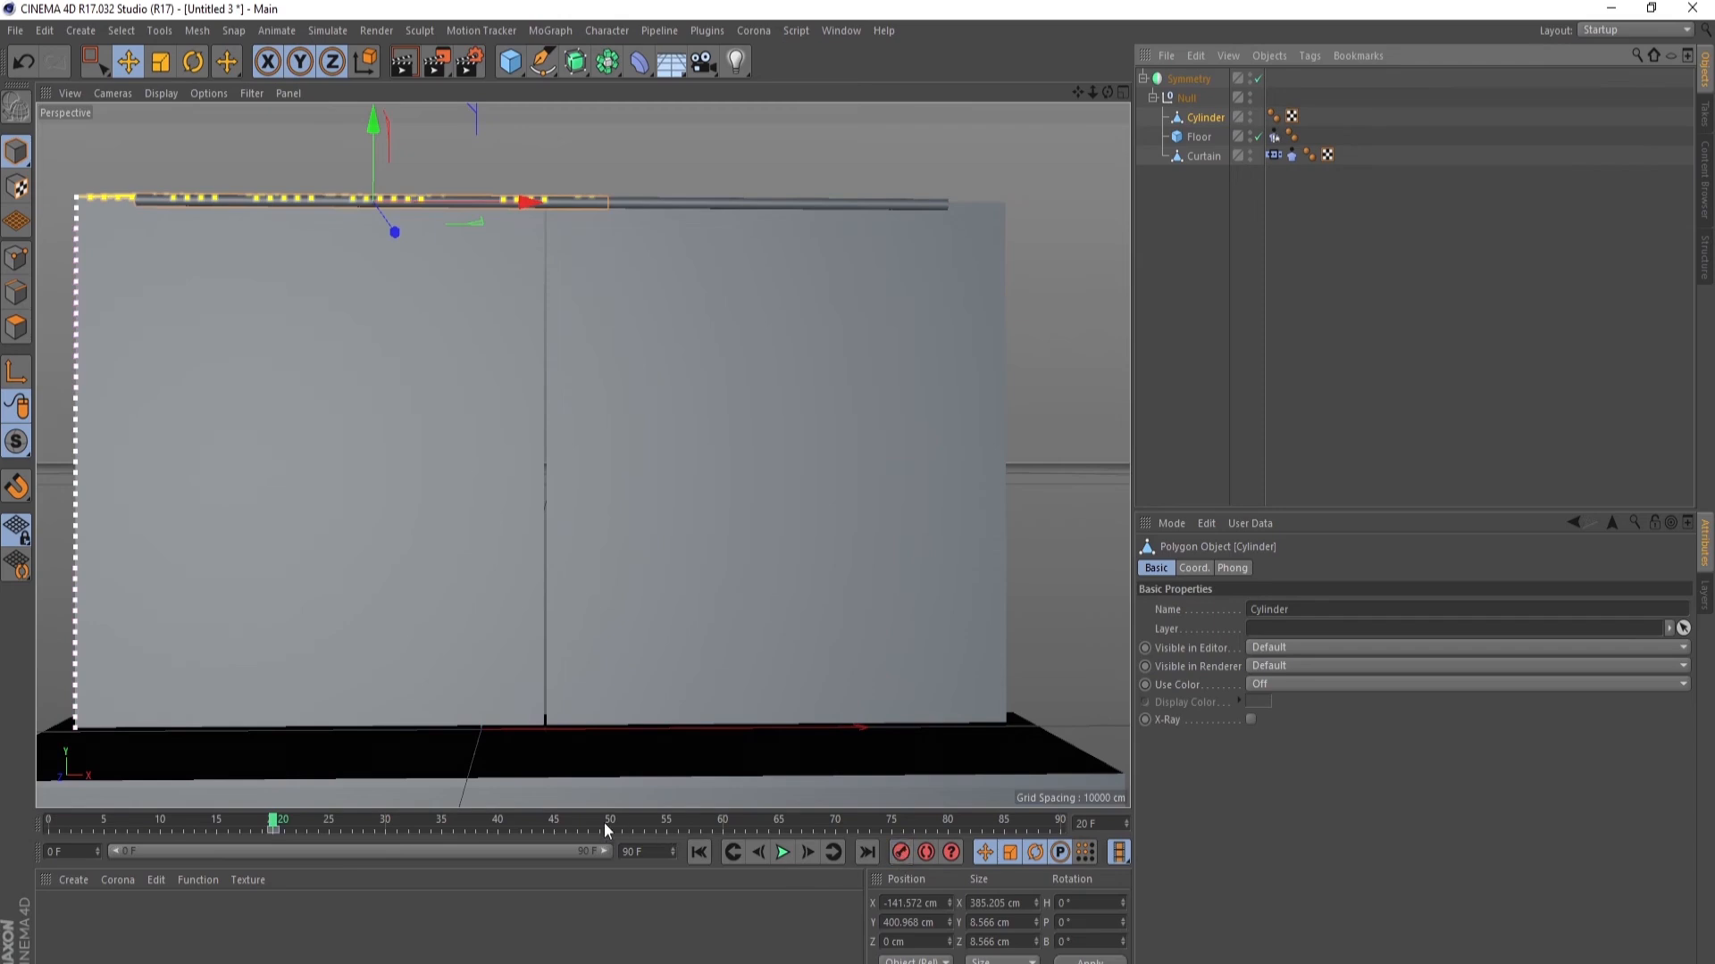
pyautogui.click(664, 825)
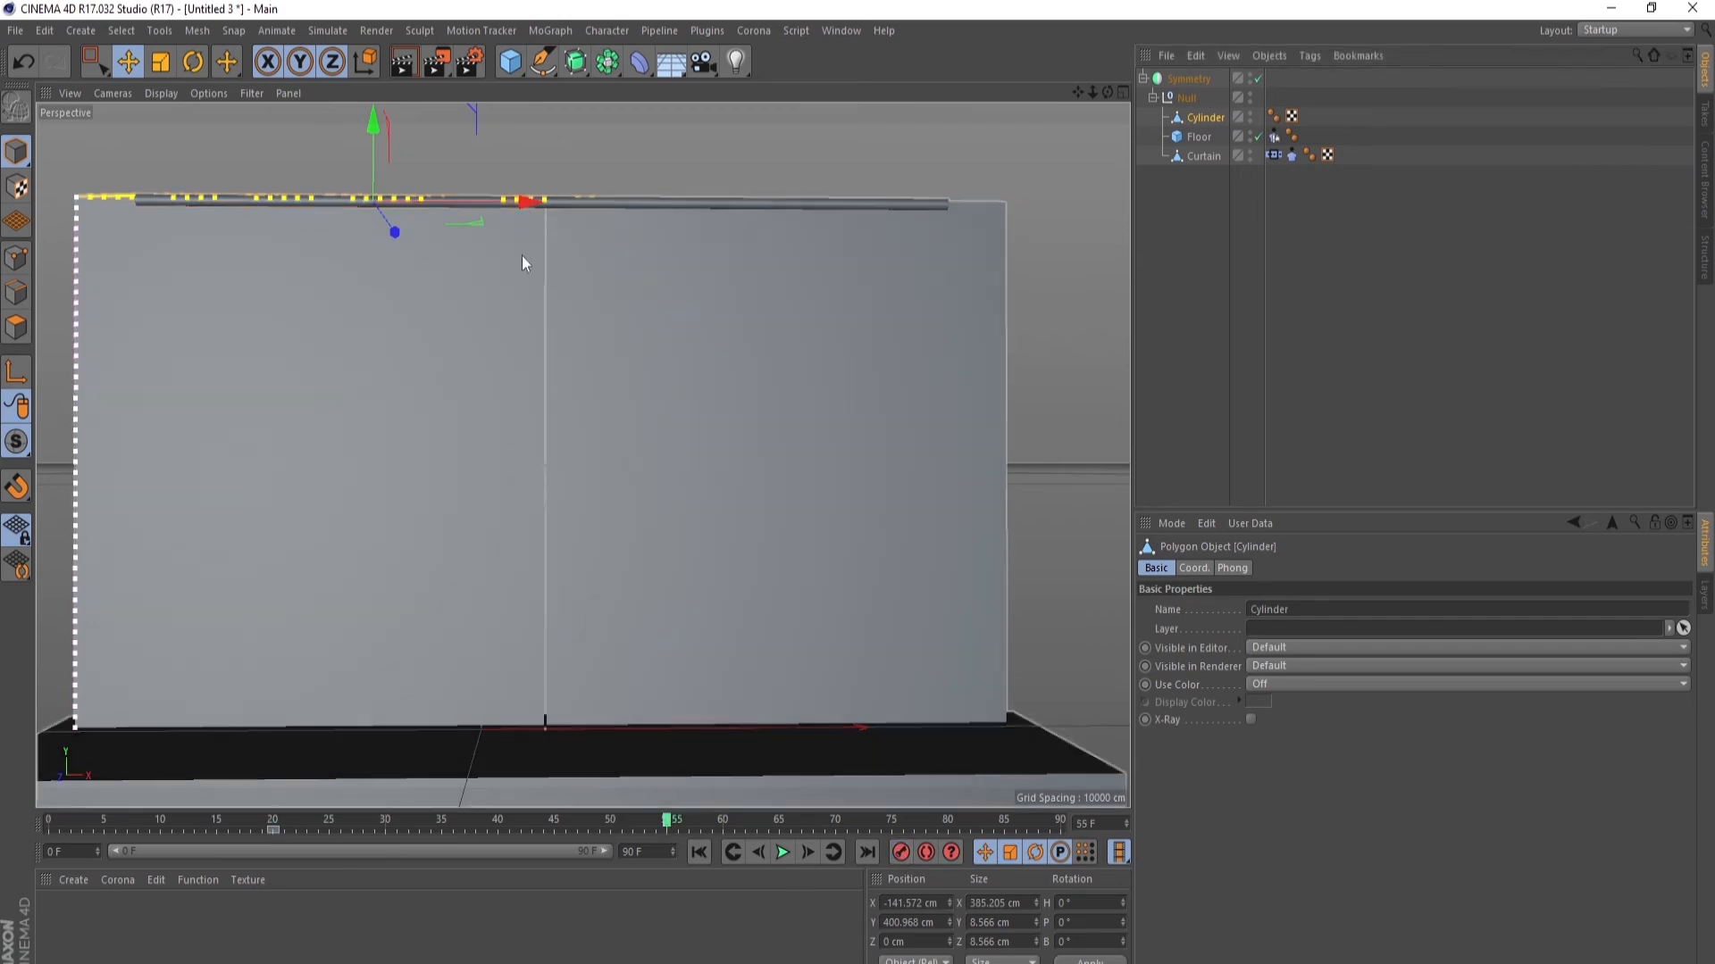
pyautogui.moveTo(525, 207); pyautogui.dragTo(411, 218)
pyautogui.click(900, 852)
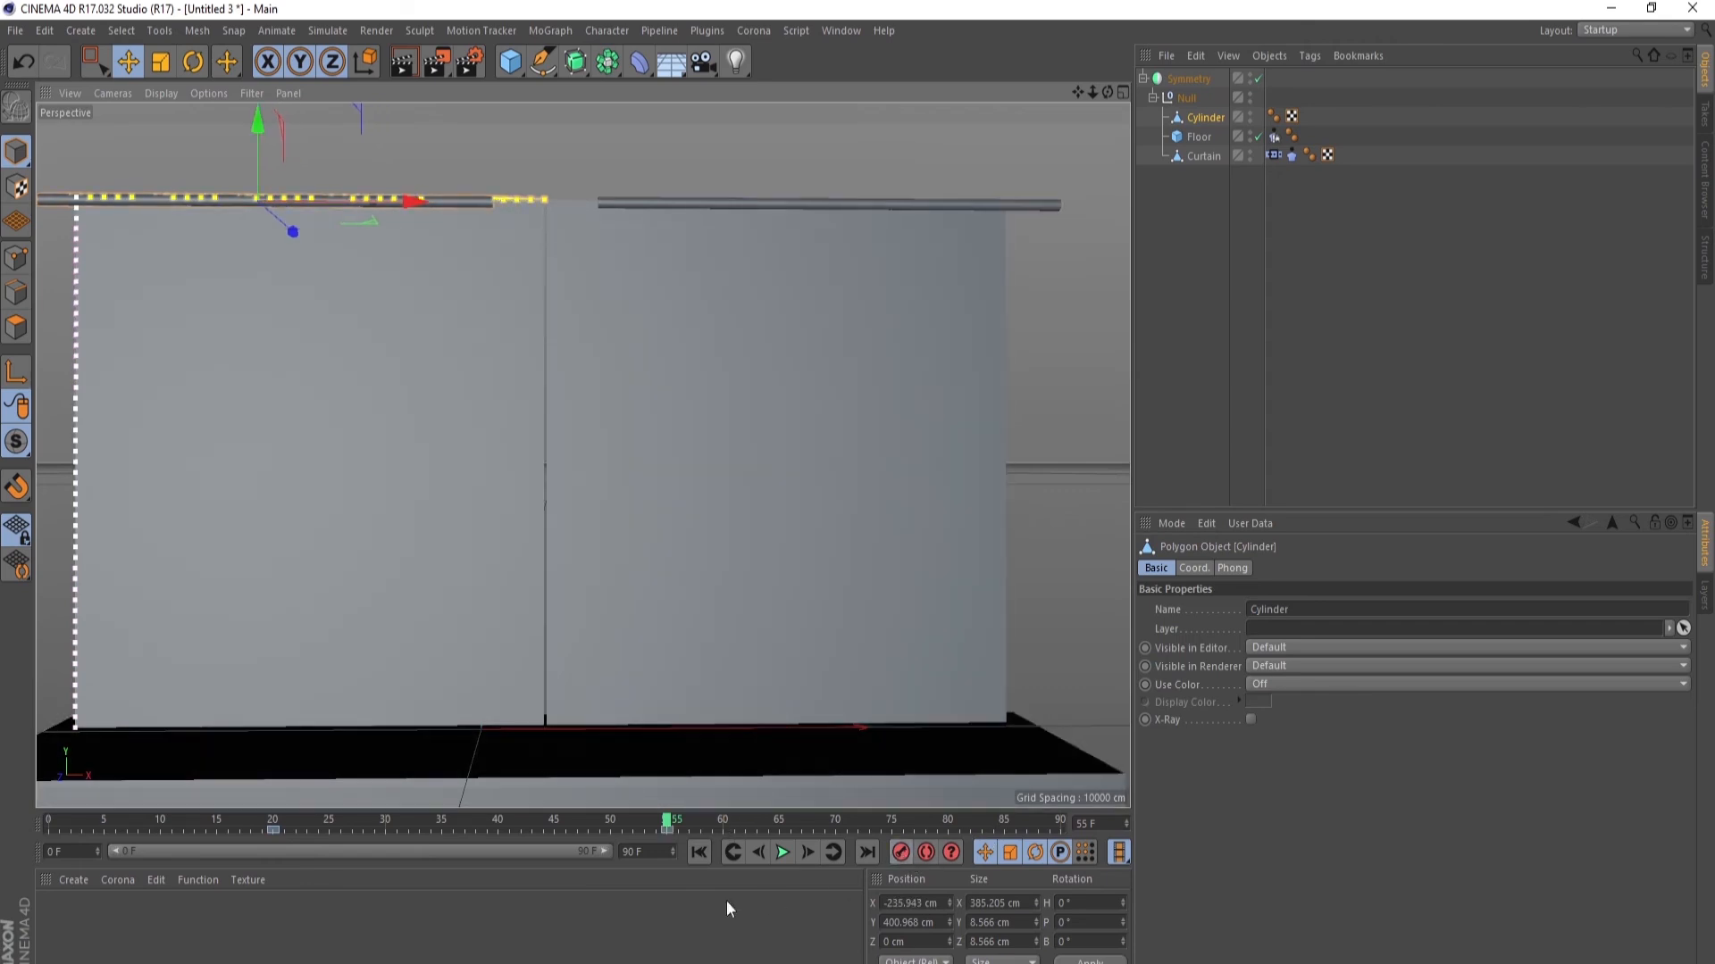
# - Play the simulation from frame 0 to check how the curtains open with the animated rod
pyautogui.click(698, 853)
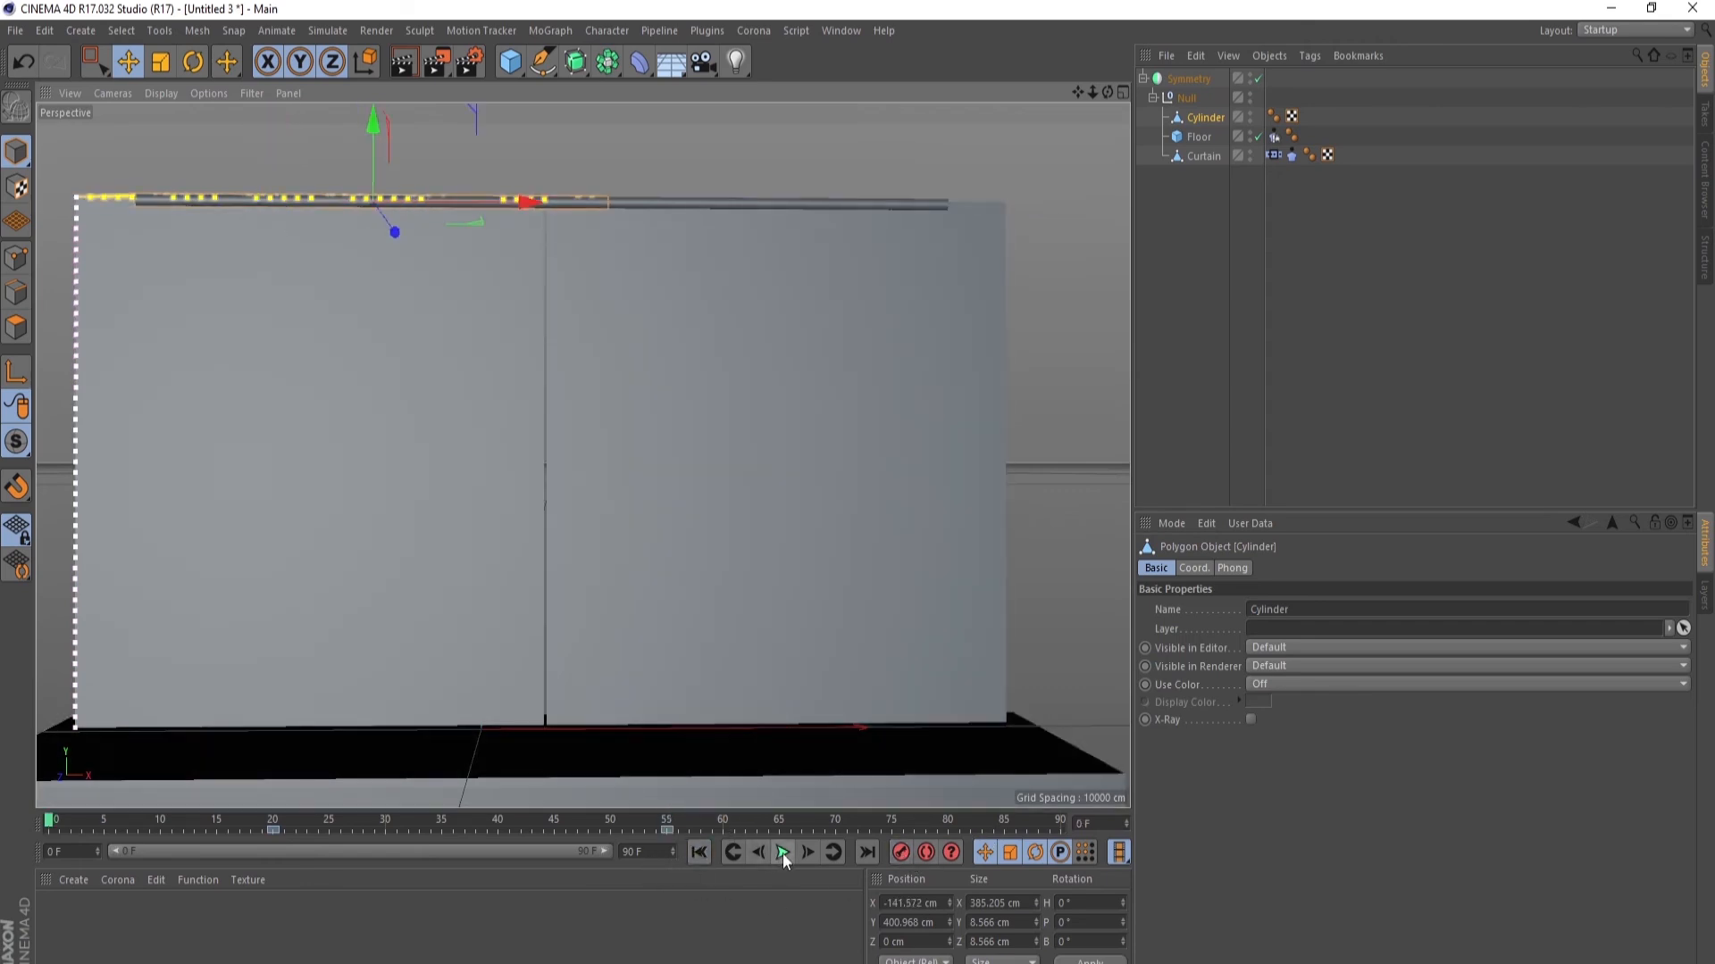
pyautogui.click(782, 853)
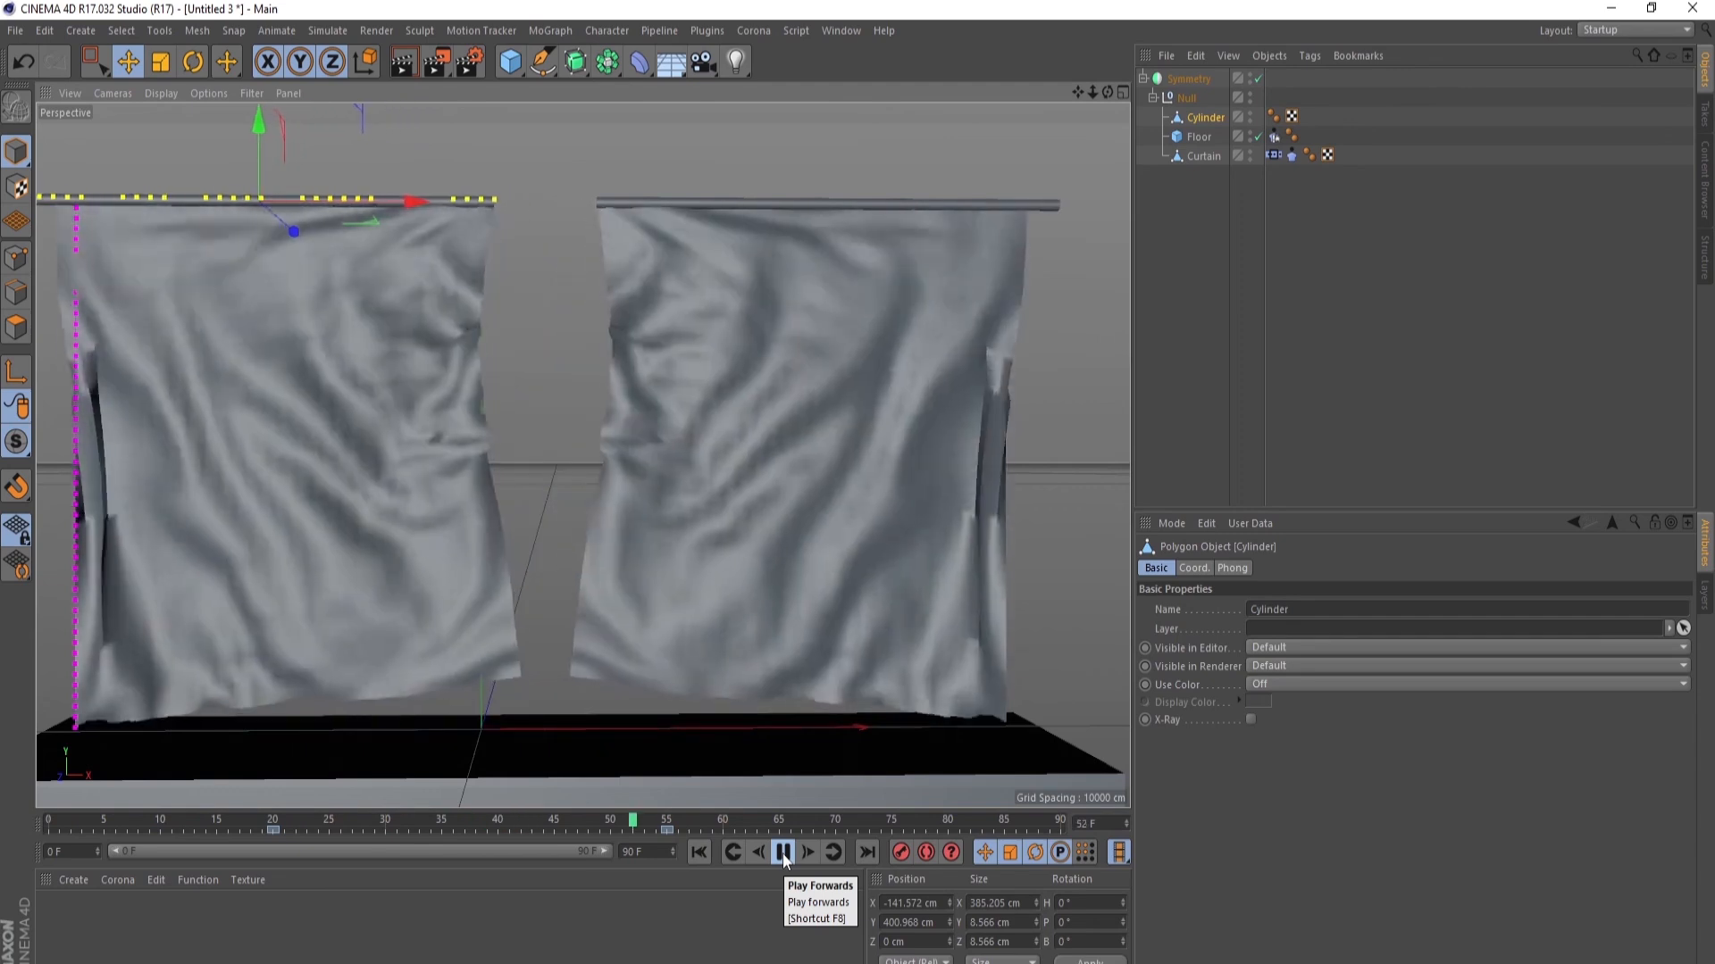
pyautogui.click(782, 853)
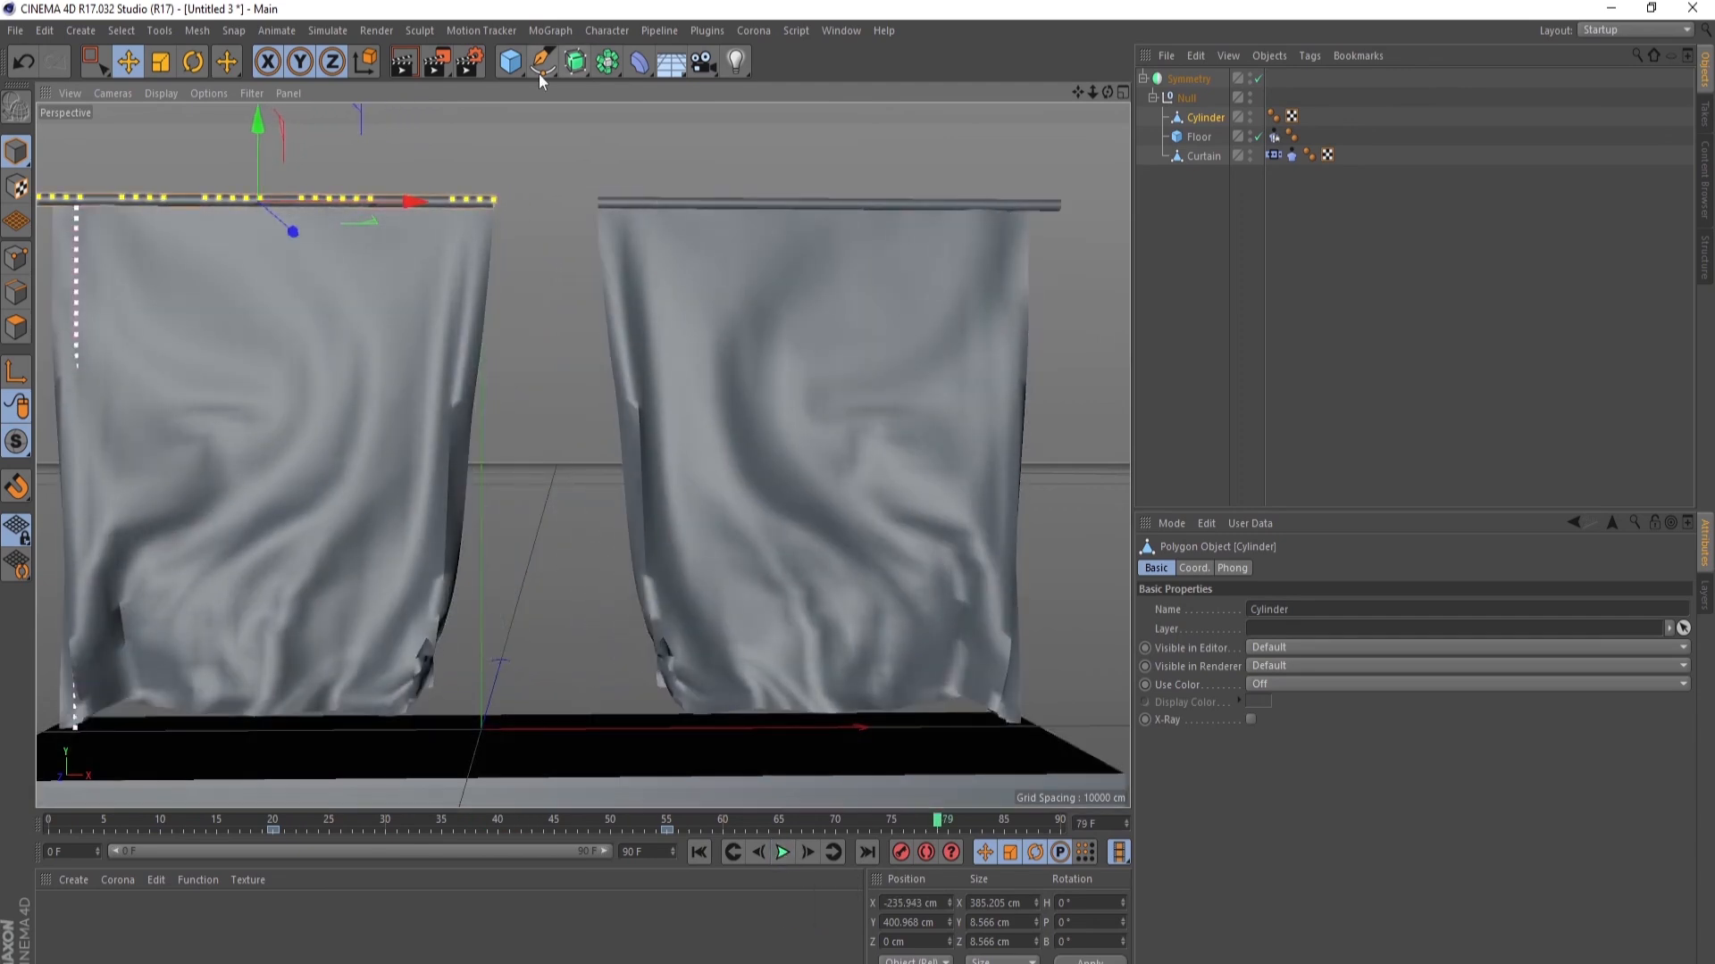
# - Add a Subdivision Surface as parent of the Symmetry object and hide the Floor
pyautogui.click(618, 67)
pyautogui.click(576, 65)
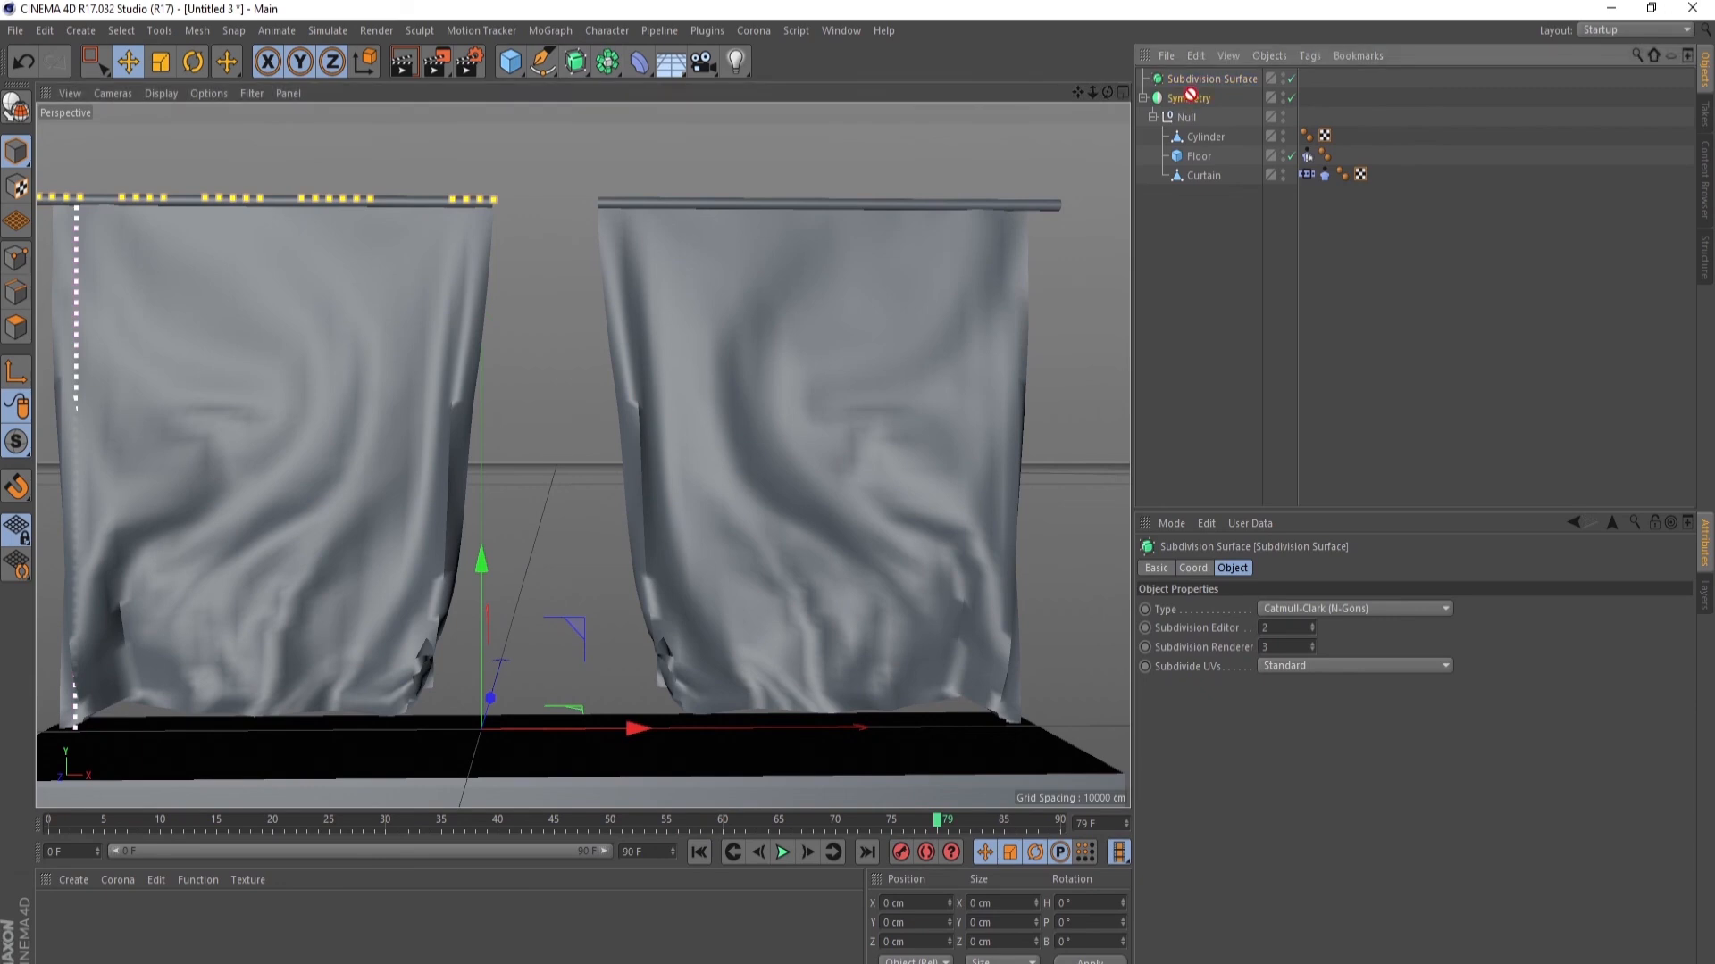
pyautogui.moveTo(1193, 79); pyautogui.dragTo(1197, 79)
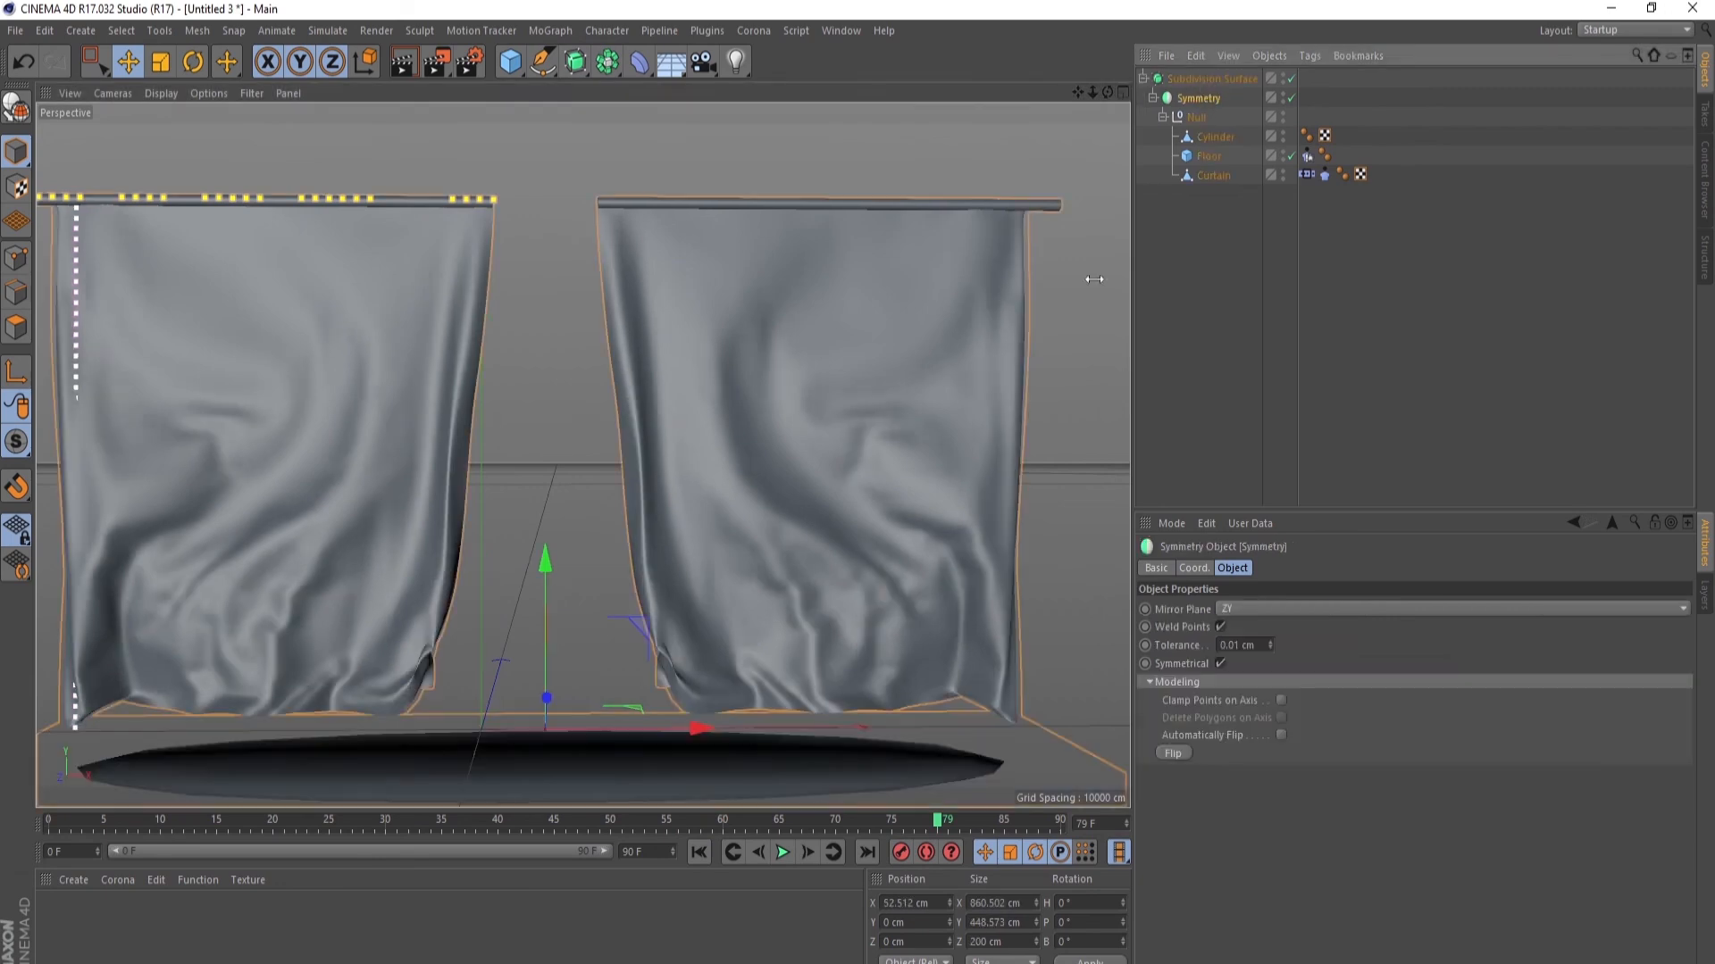
pyautogui.click(1209, 157)
pyautogui.click(1282, 152)
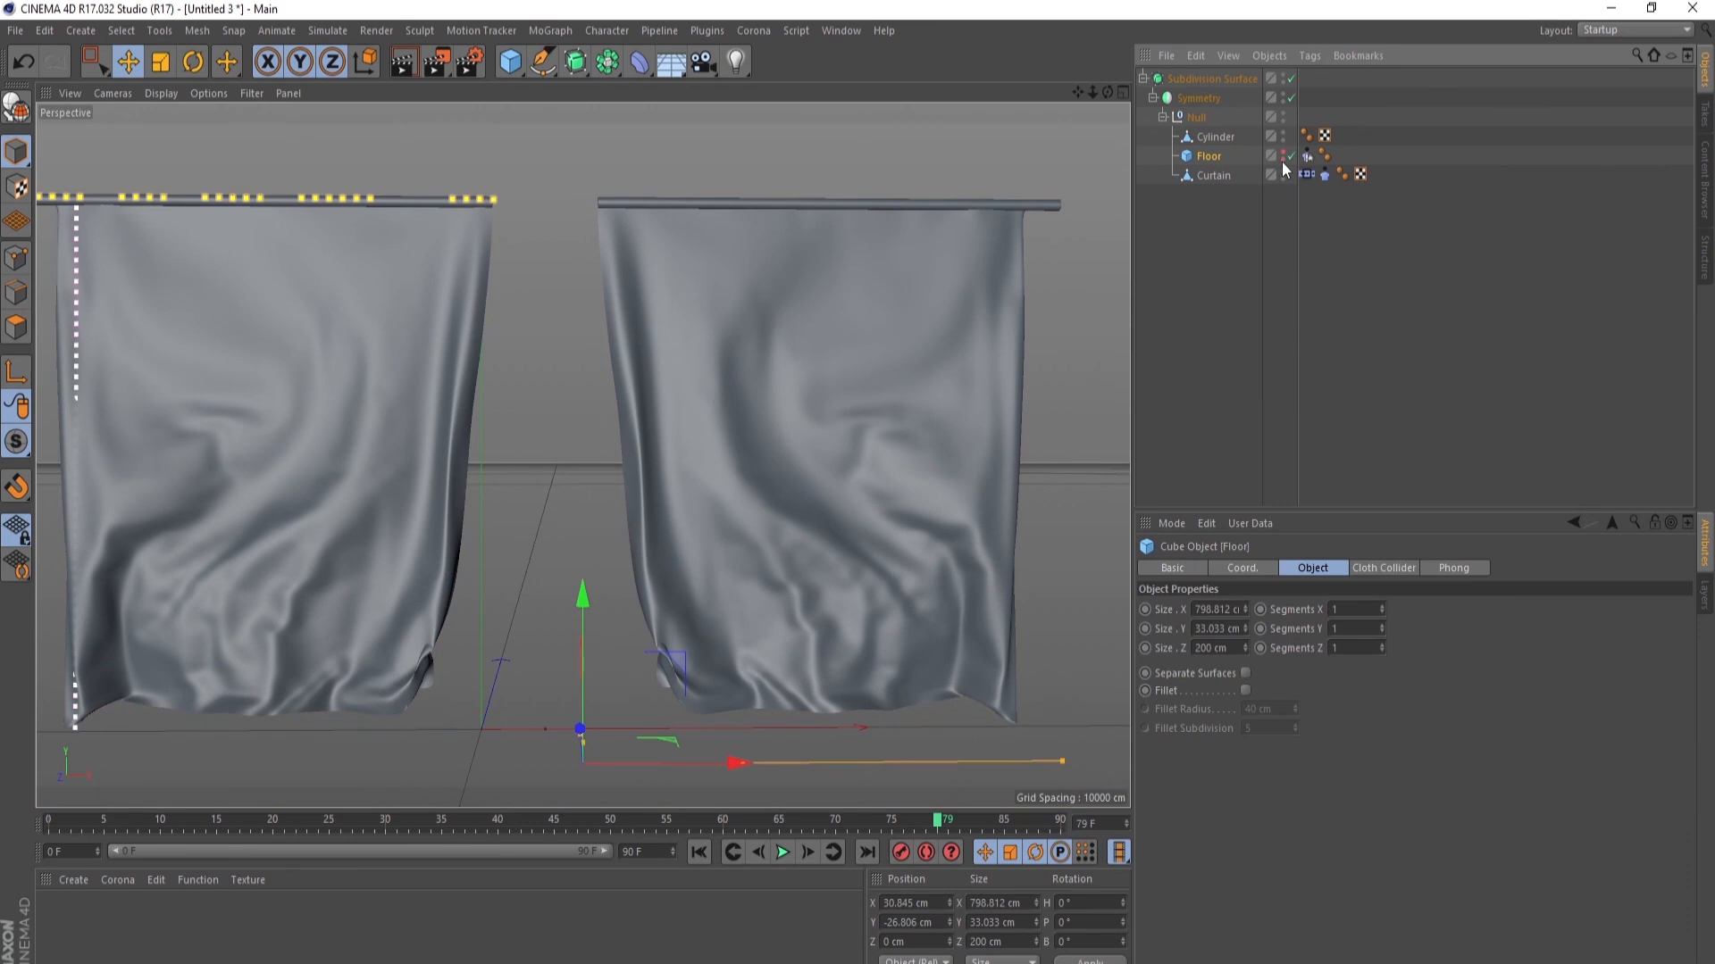
# - Replay the smoothed curtain simulation from frame 0, stop it near the end and render the view
pyautogui.click(702, 854)
pyautogui.click(782, 854)
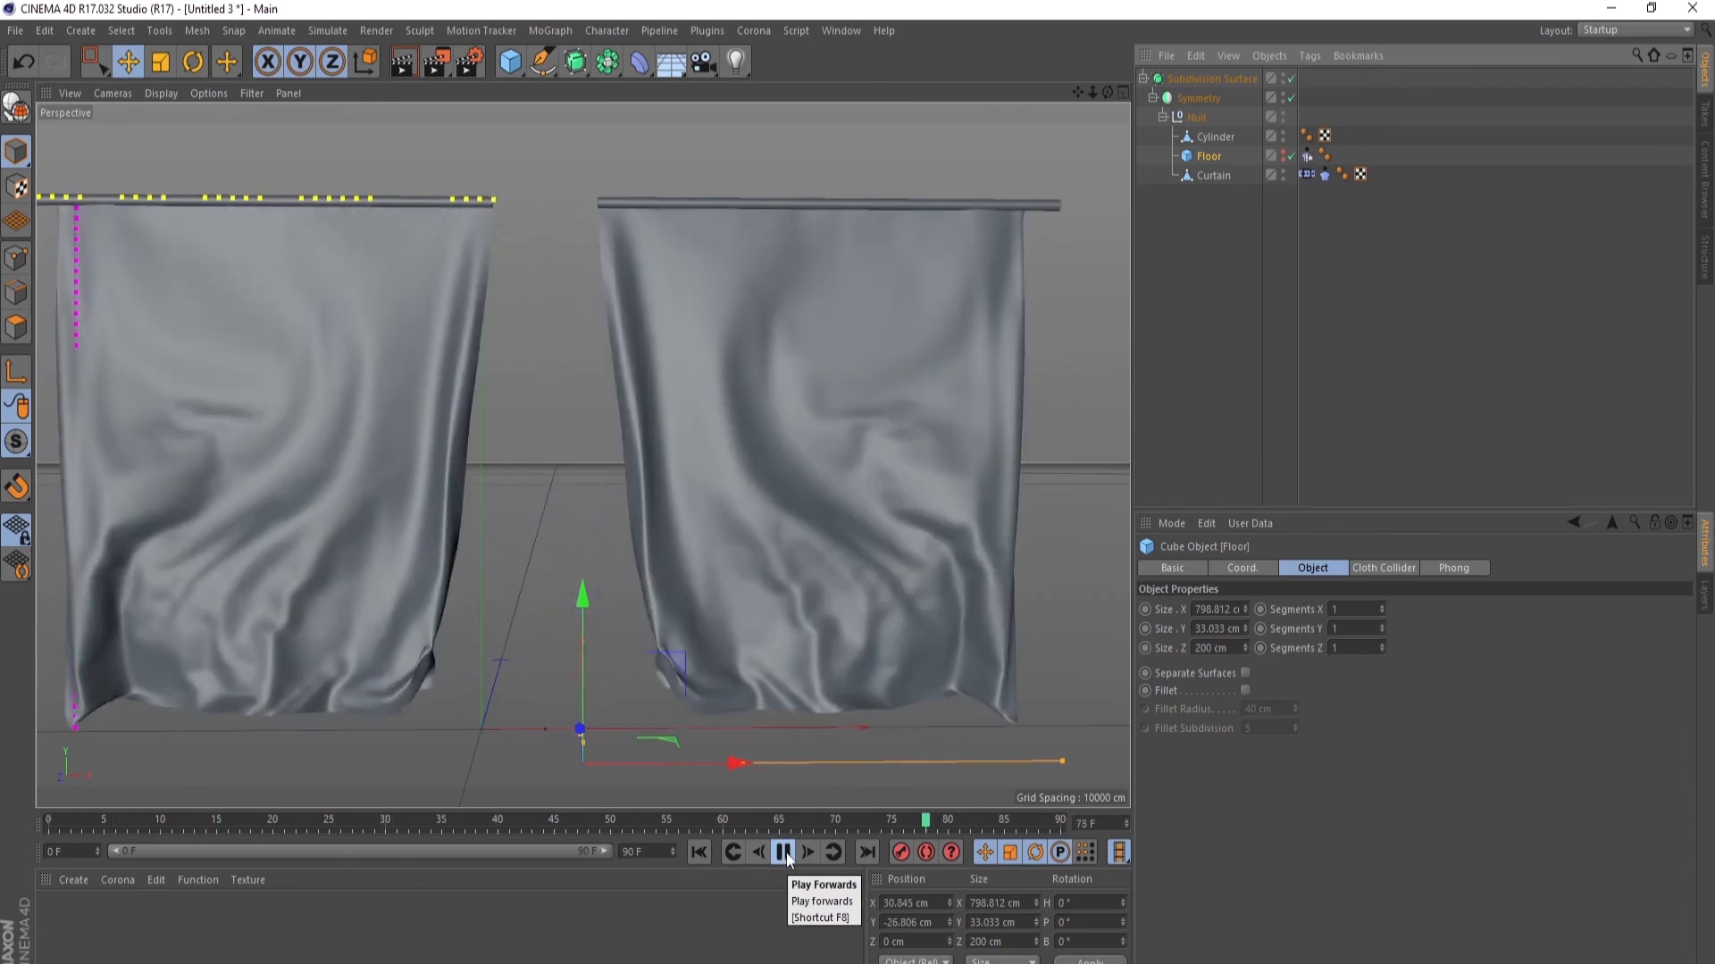
pyautogui.click(783, 852)
pyautogui.click(409, 72)
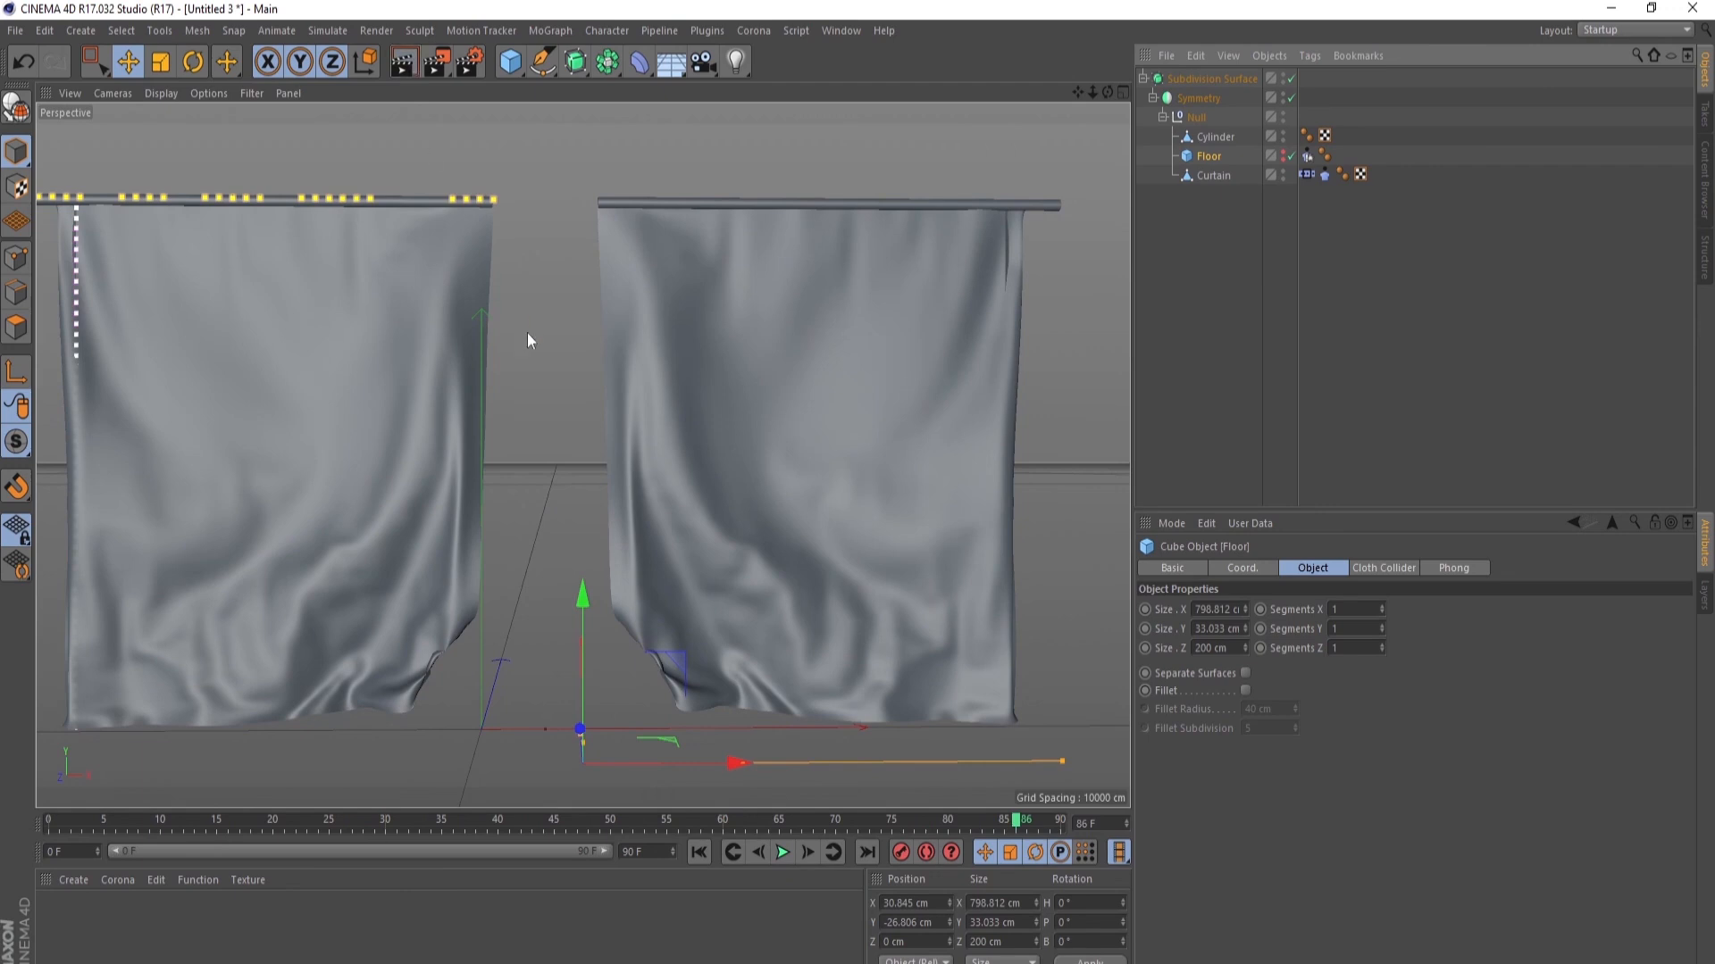